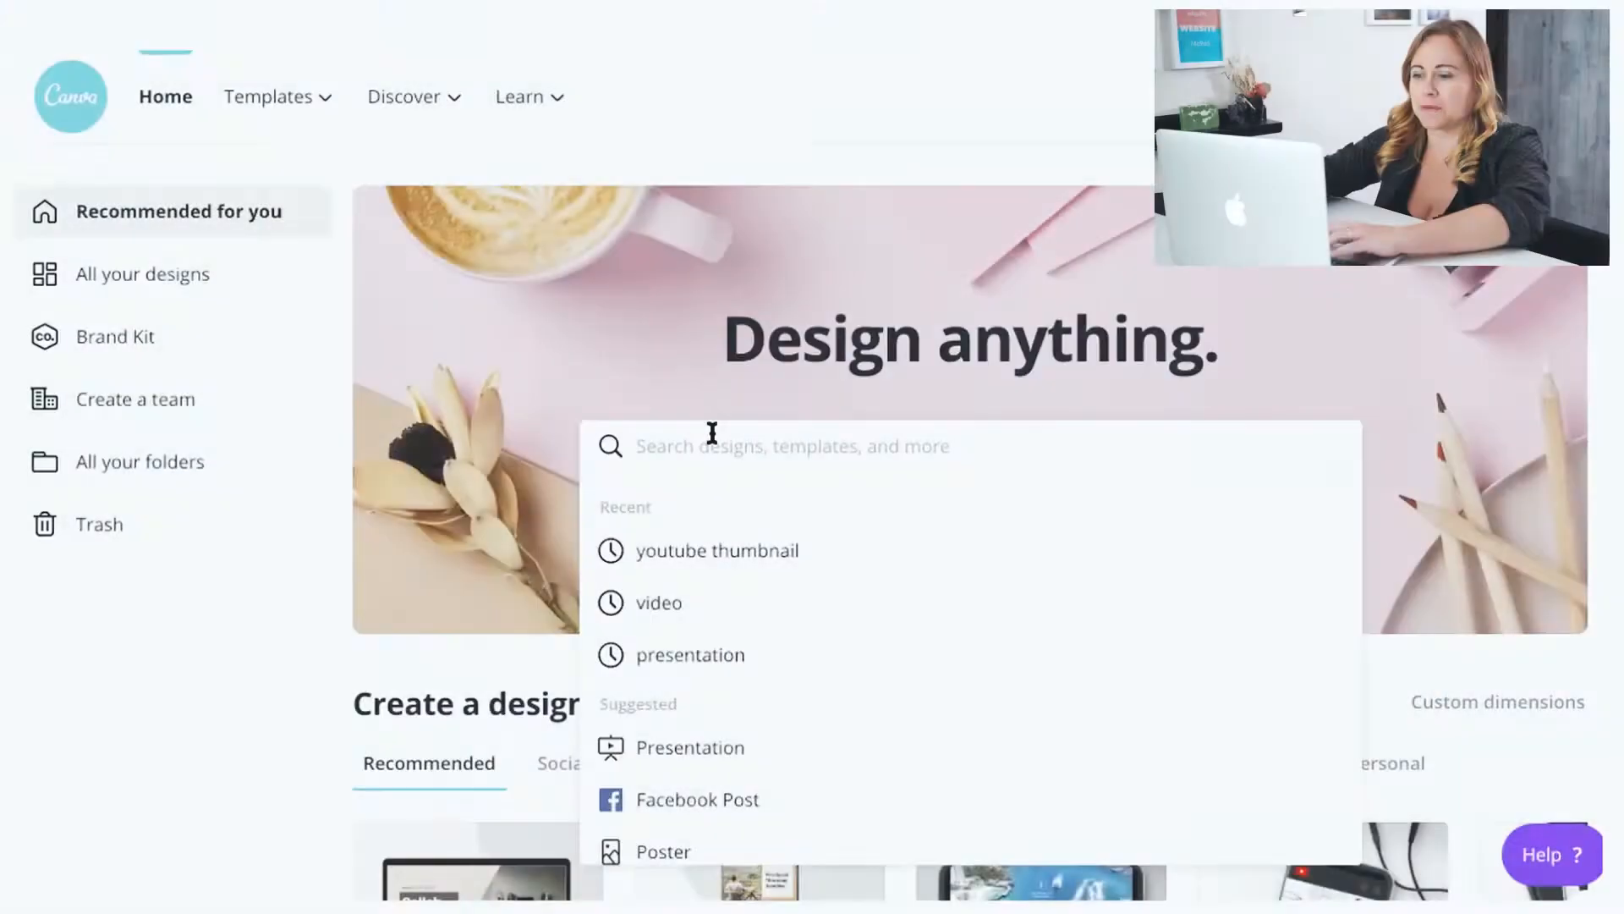
# Search the templates for YouTube Thumbnail designs
pyautogui.write('youtube')
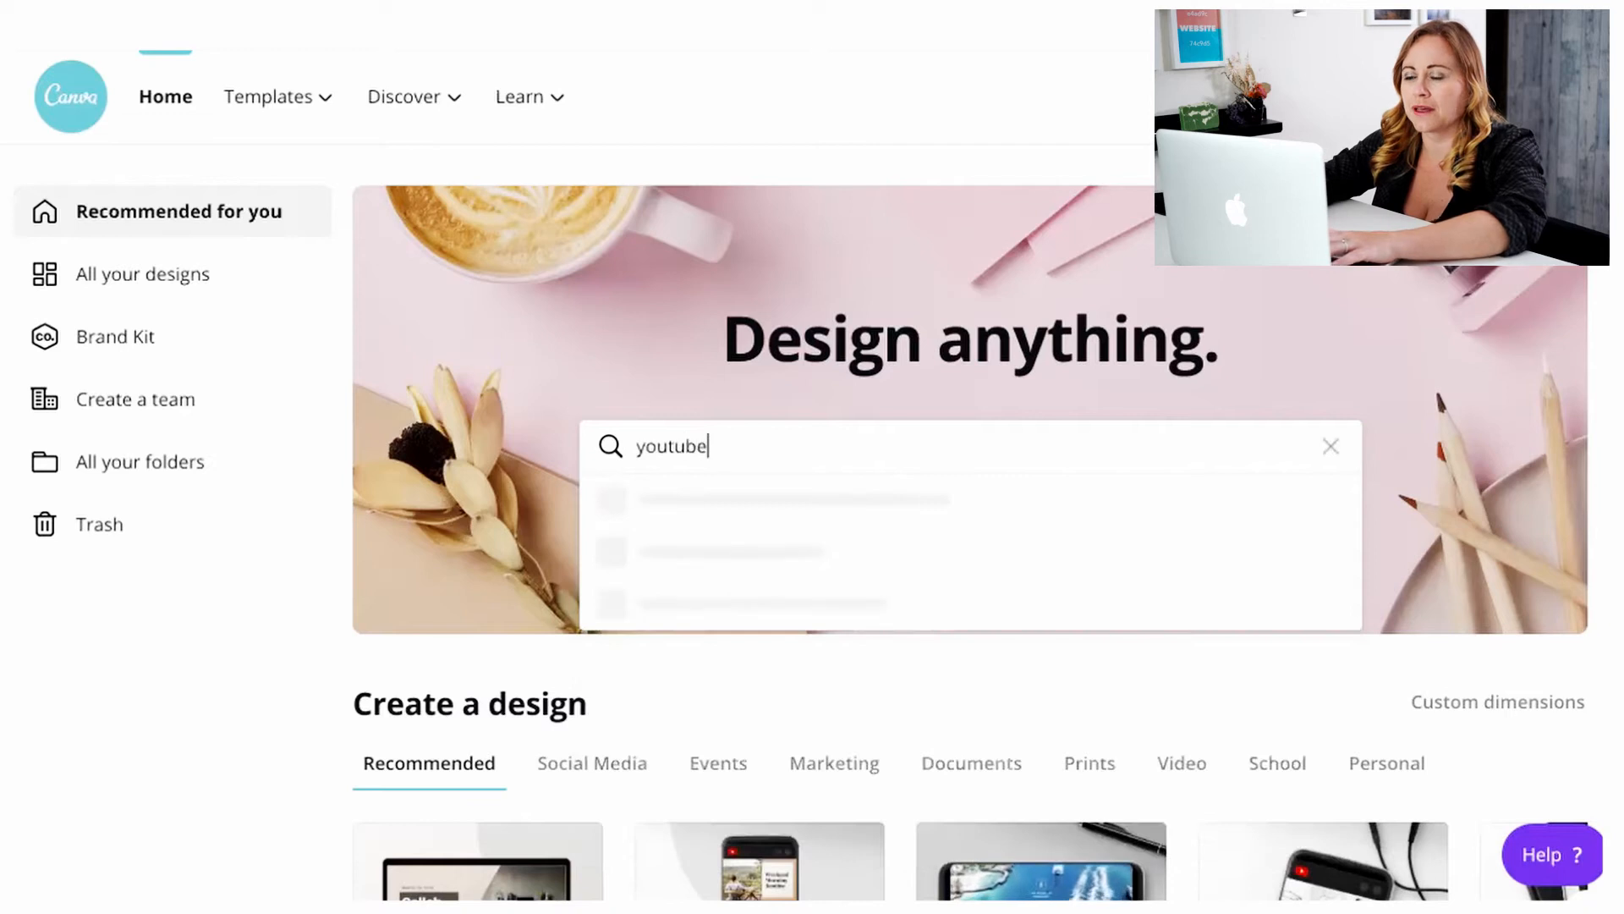
pyautogui.write(' th')
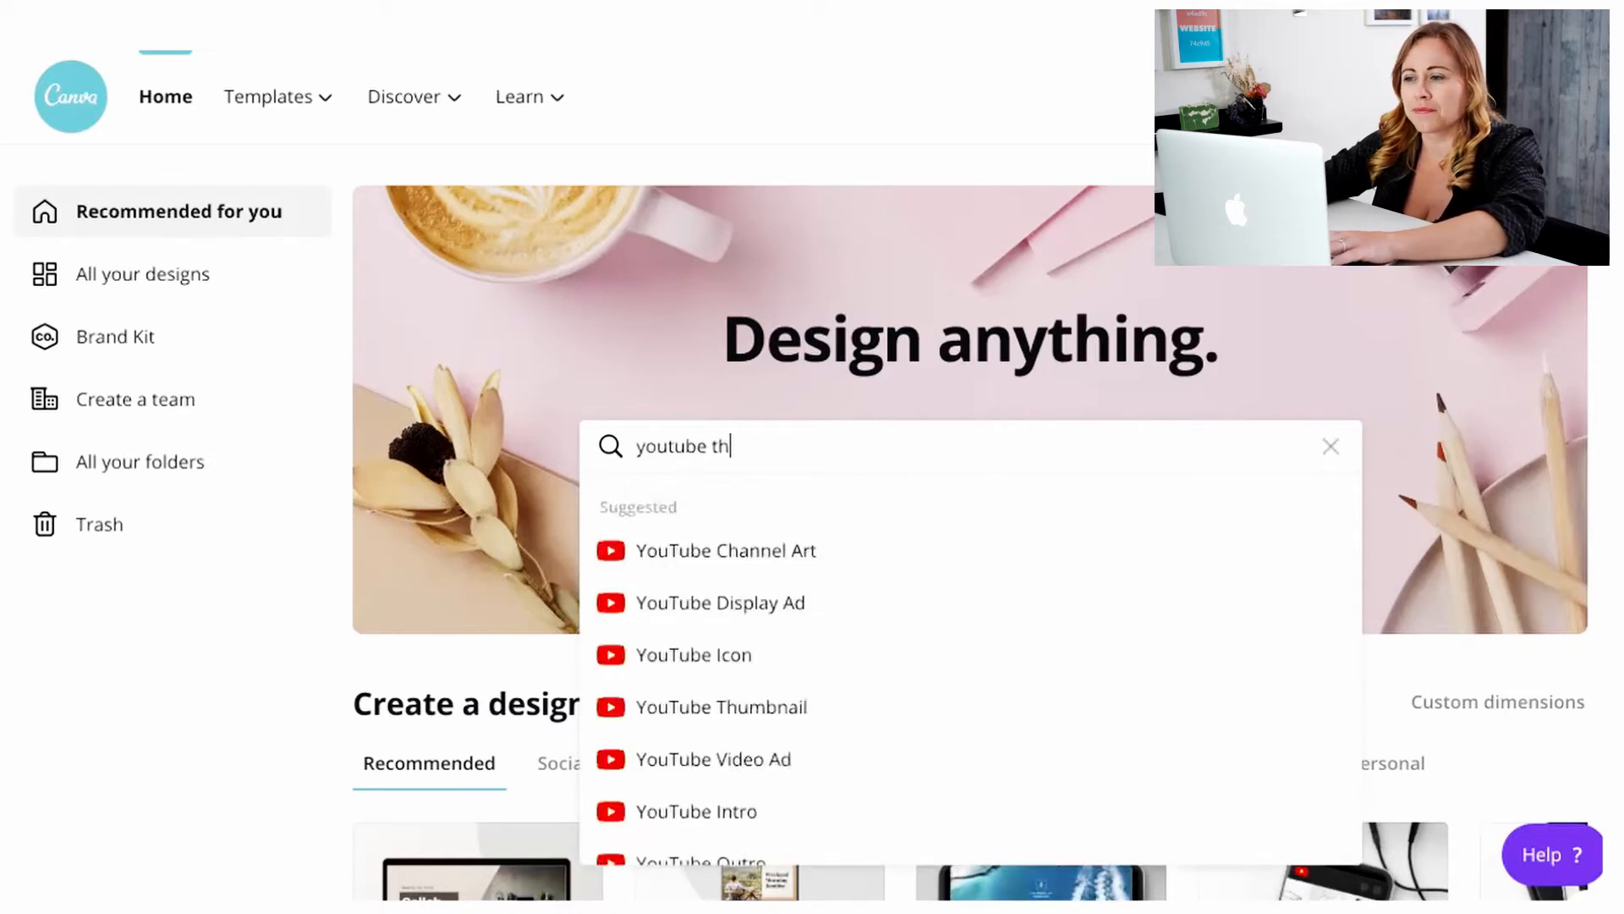
pyautogui.press('Down')
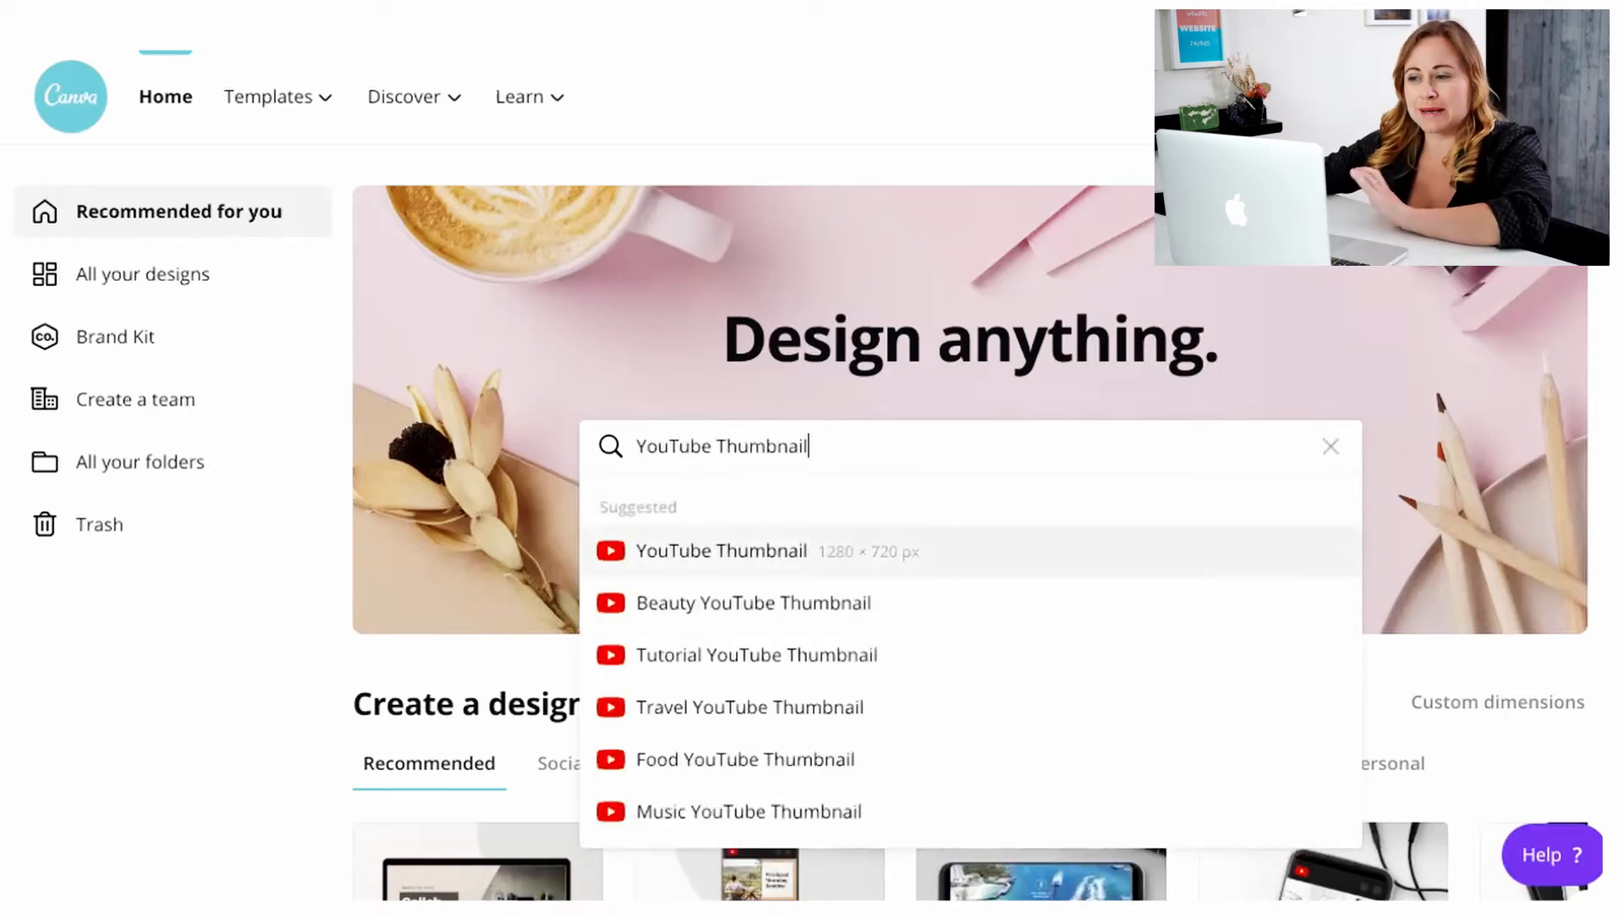
pyautogui.press('Return')
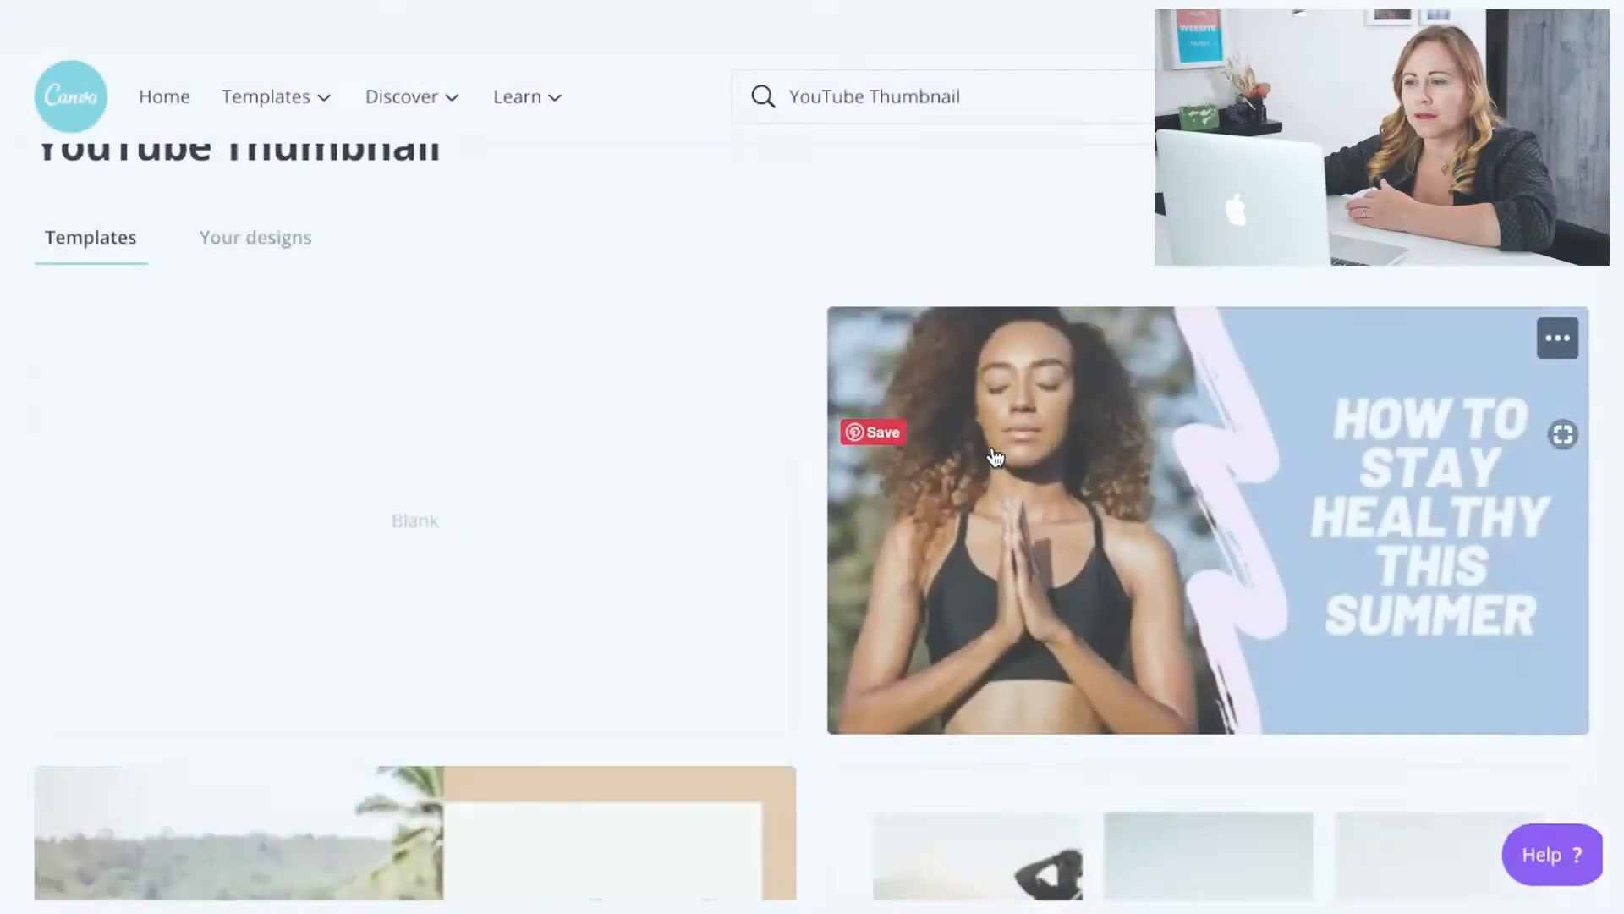
# Browse the thumbnail templates and open the "Arizona Stargazing" night-sky template for editing
pyautogui.scroll(-10, 995, 457)
pyautogui.scroll(-20, 995, 457)
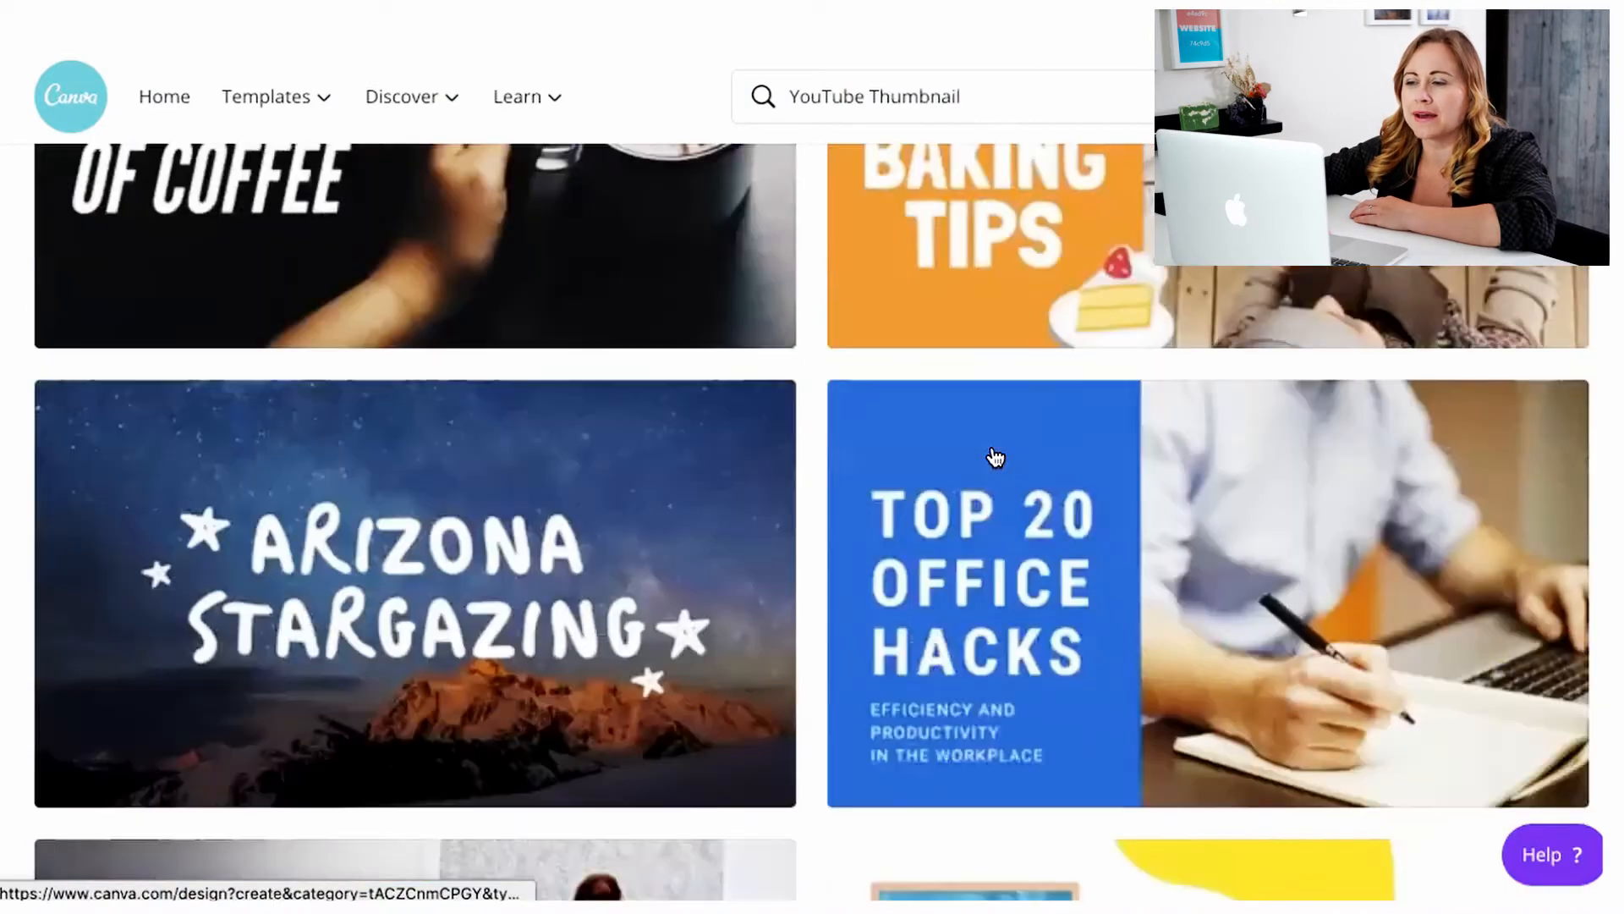
pyautogui.scroll(13, 995, 457)
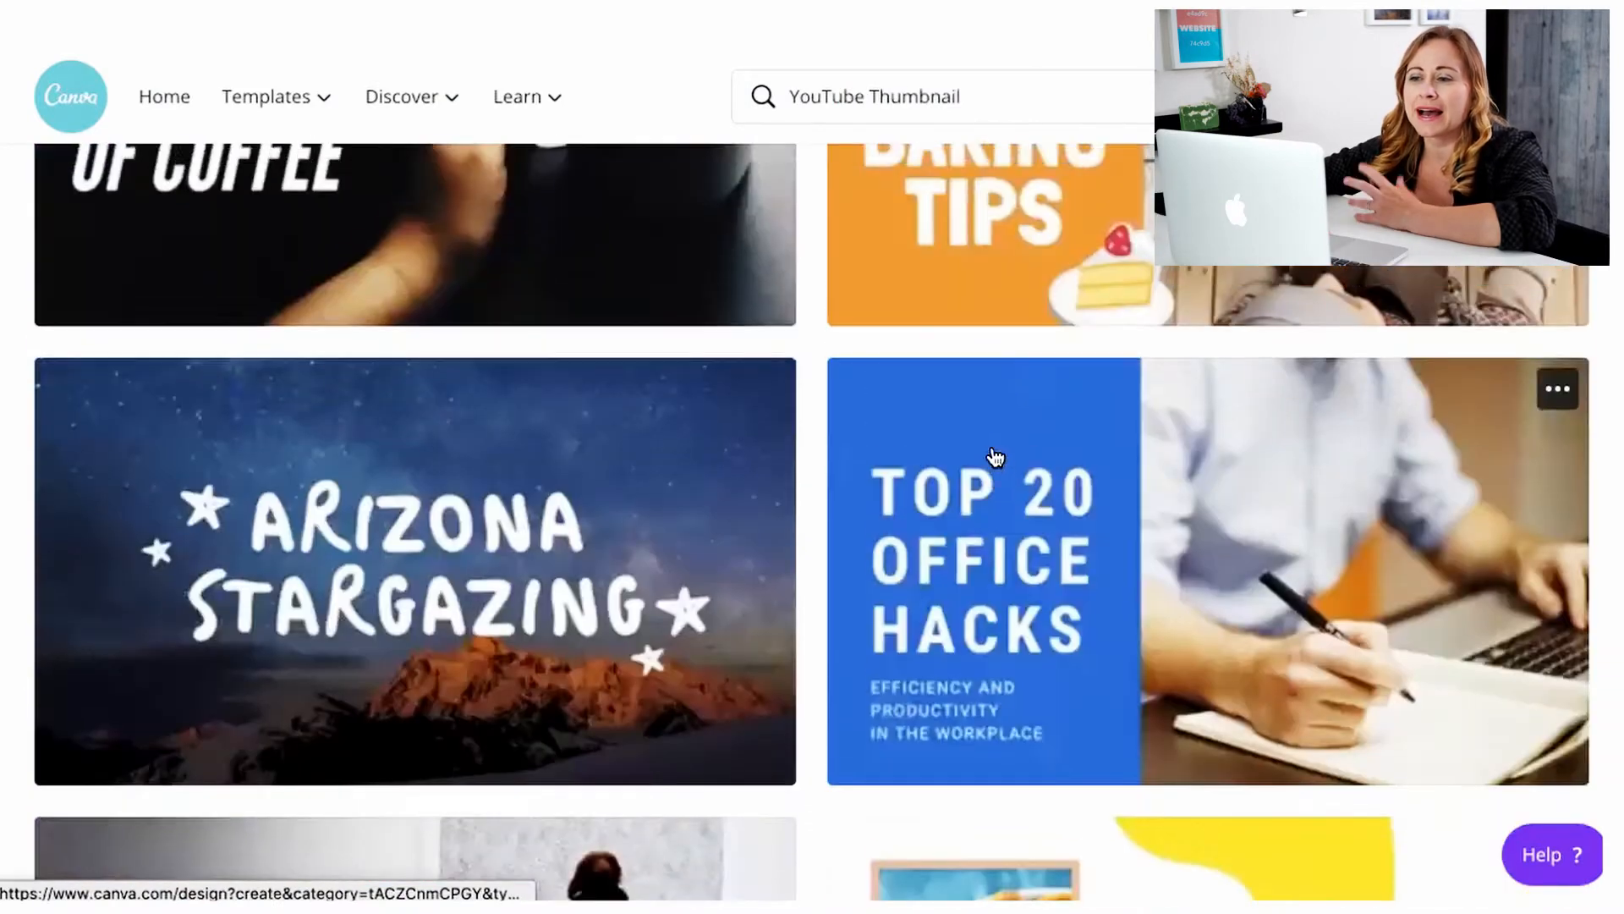
pyautogui.click(663, 485)
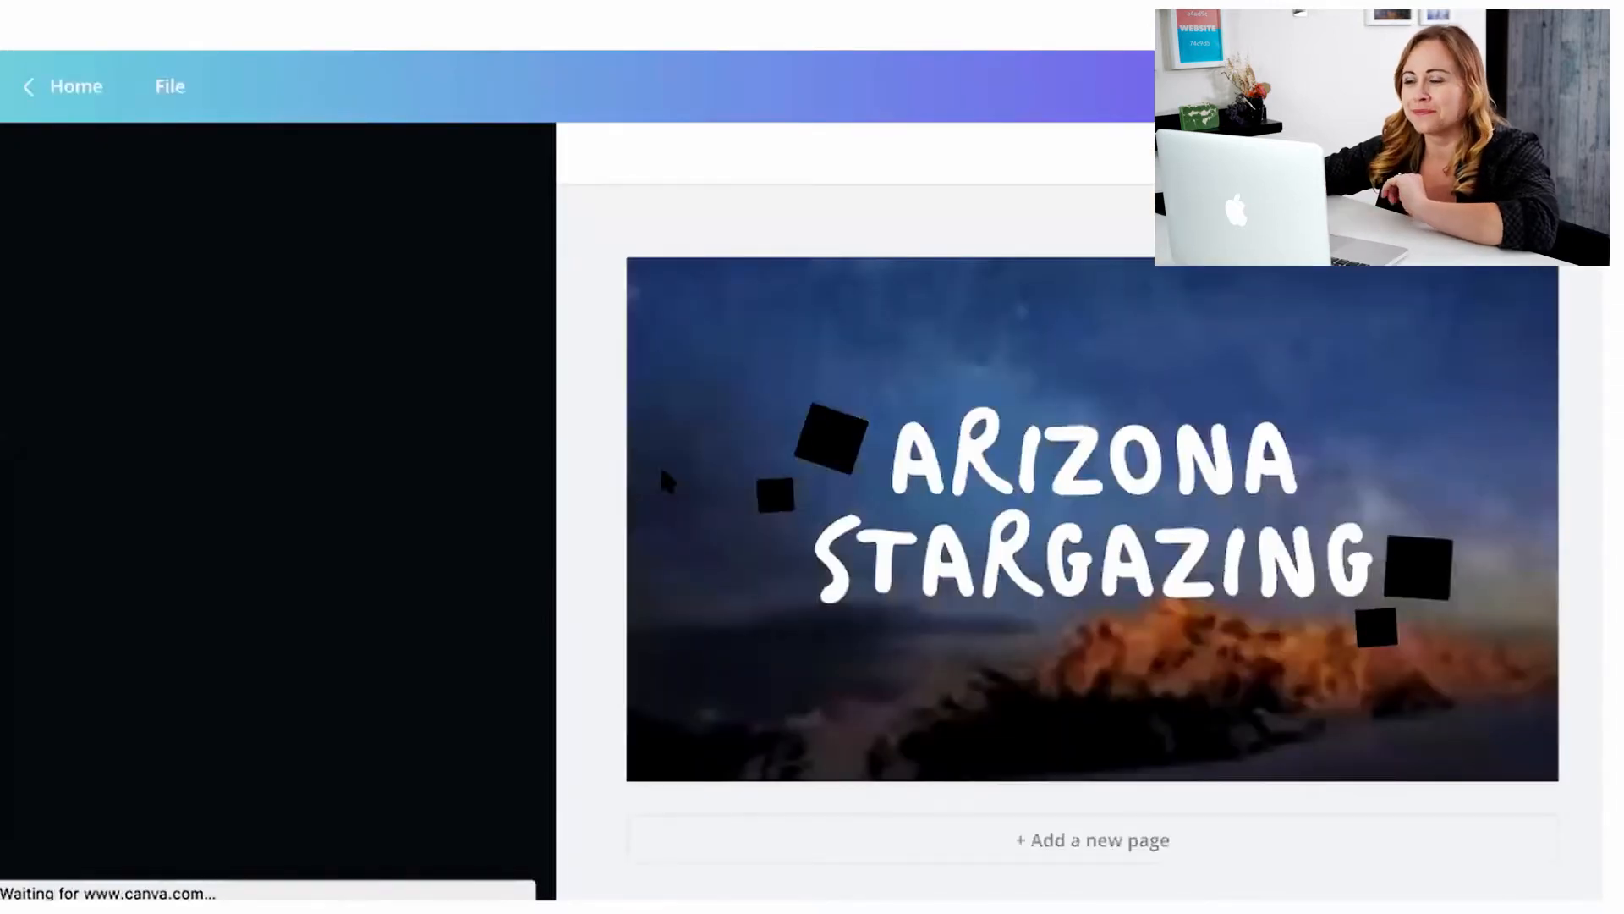
# Replace the "Arizona Stargazing" title text with "CANVA VIDEO DEMO"
pyautogui.doubleClick(1043, 424)
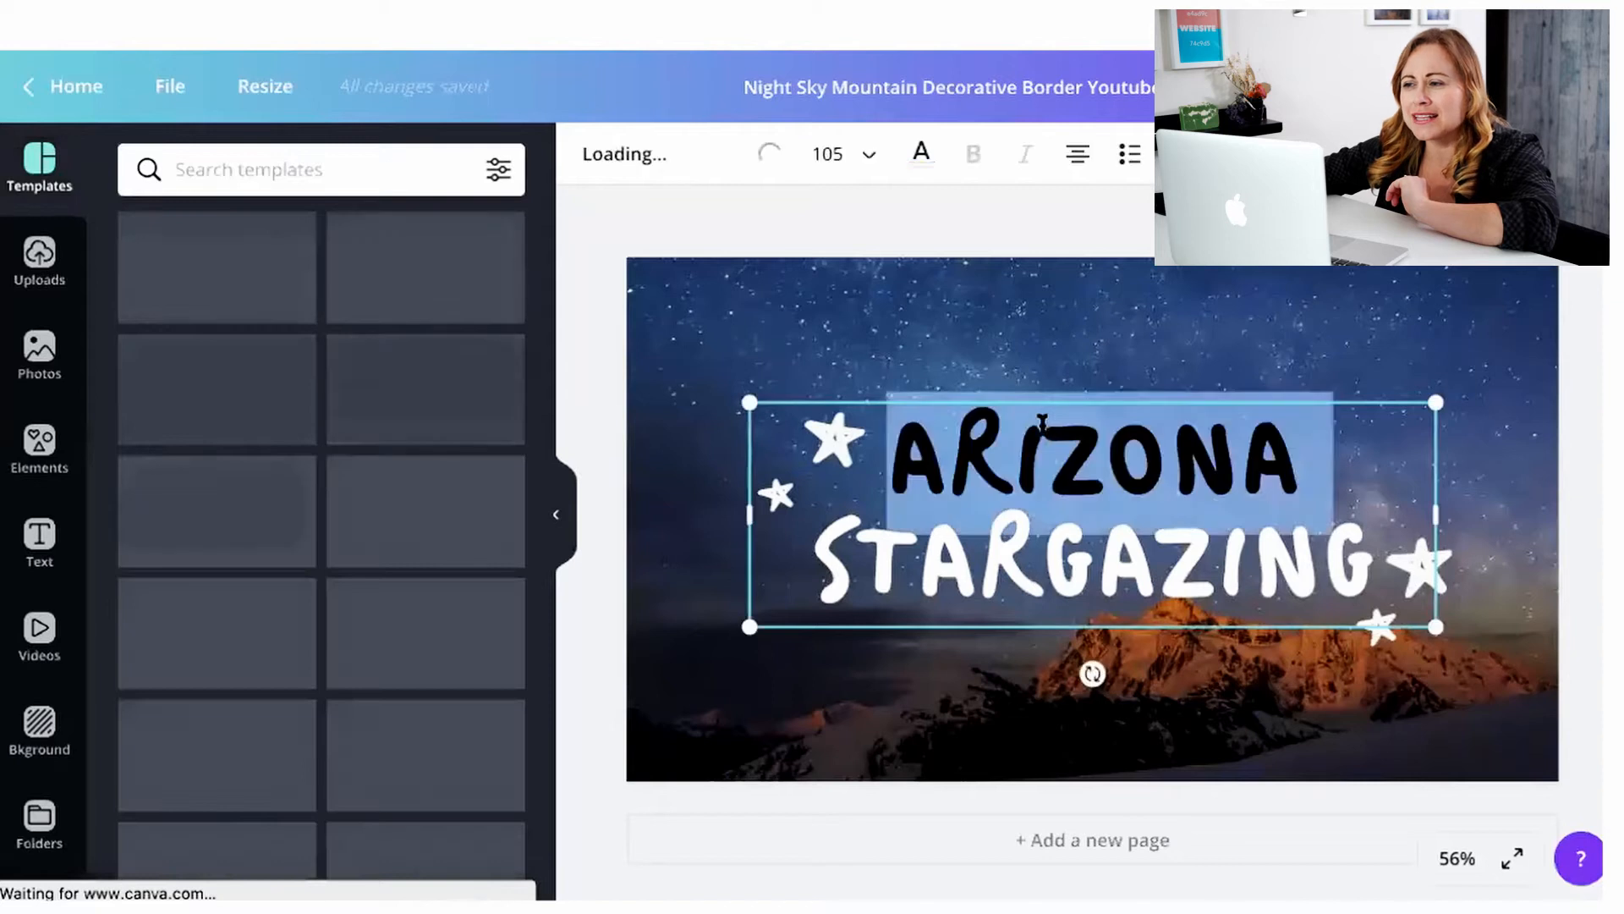
pyautogui.click(1358, 562)
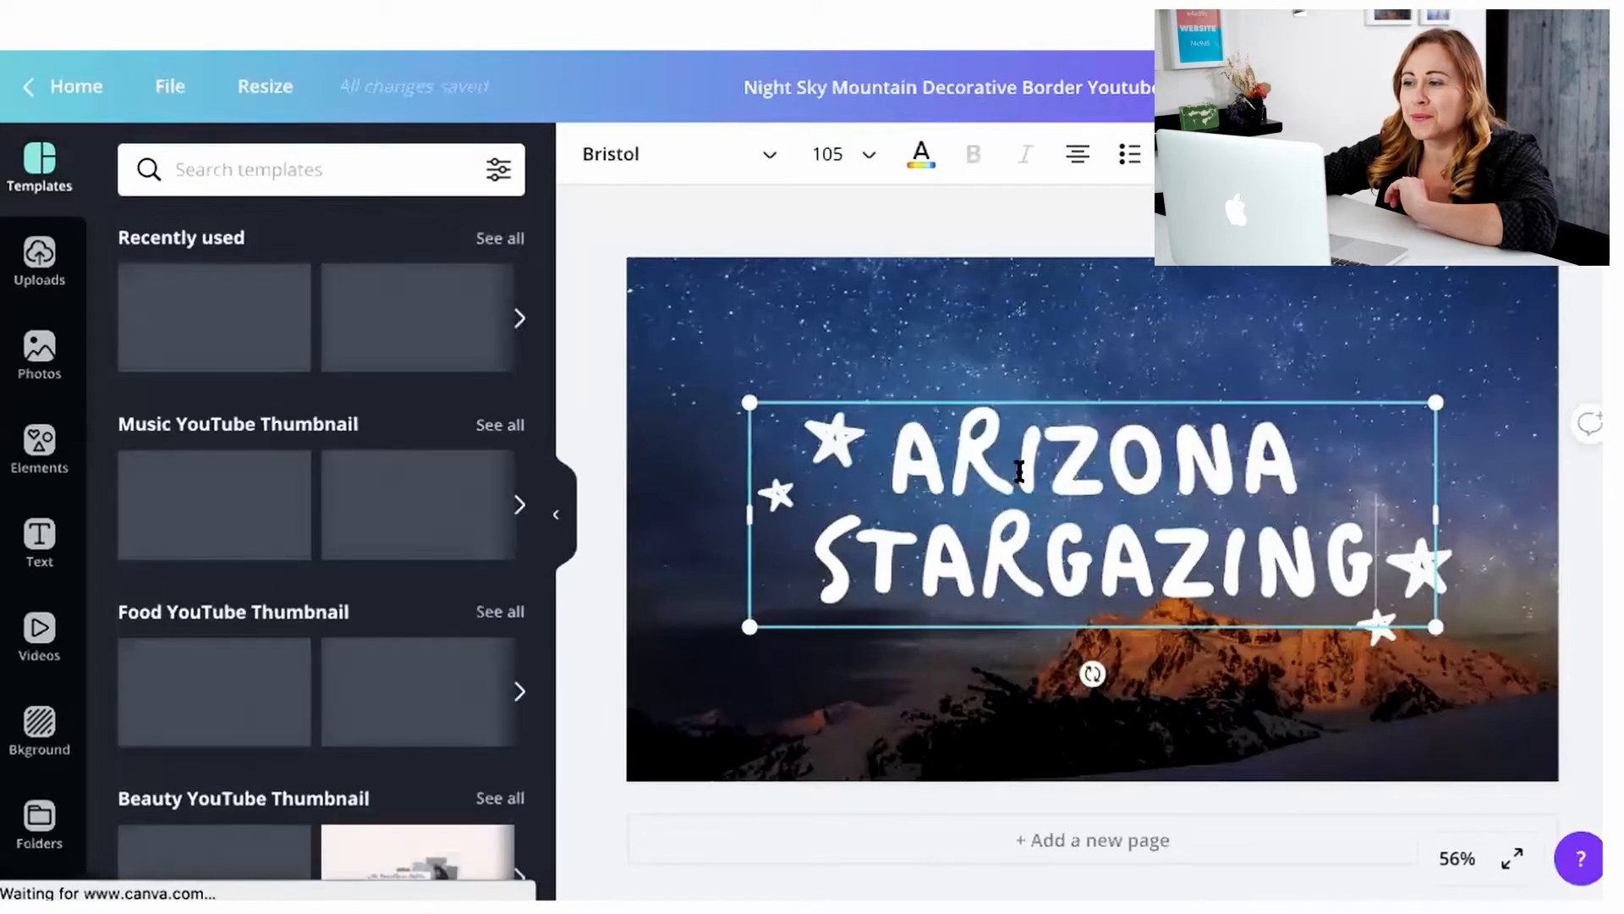
pyautogui.hotkey('ctrl', 'a')
pyautogui.write('GANVA VIDEO')
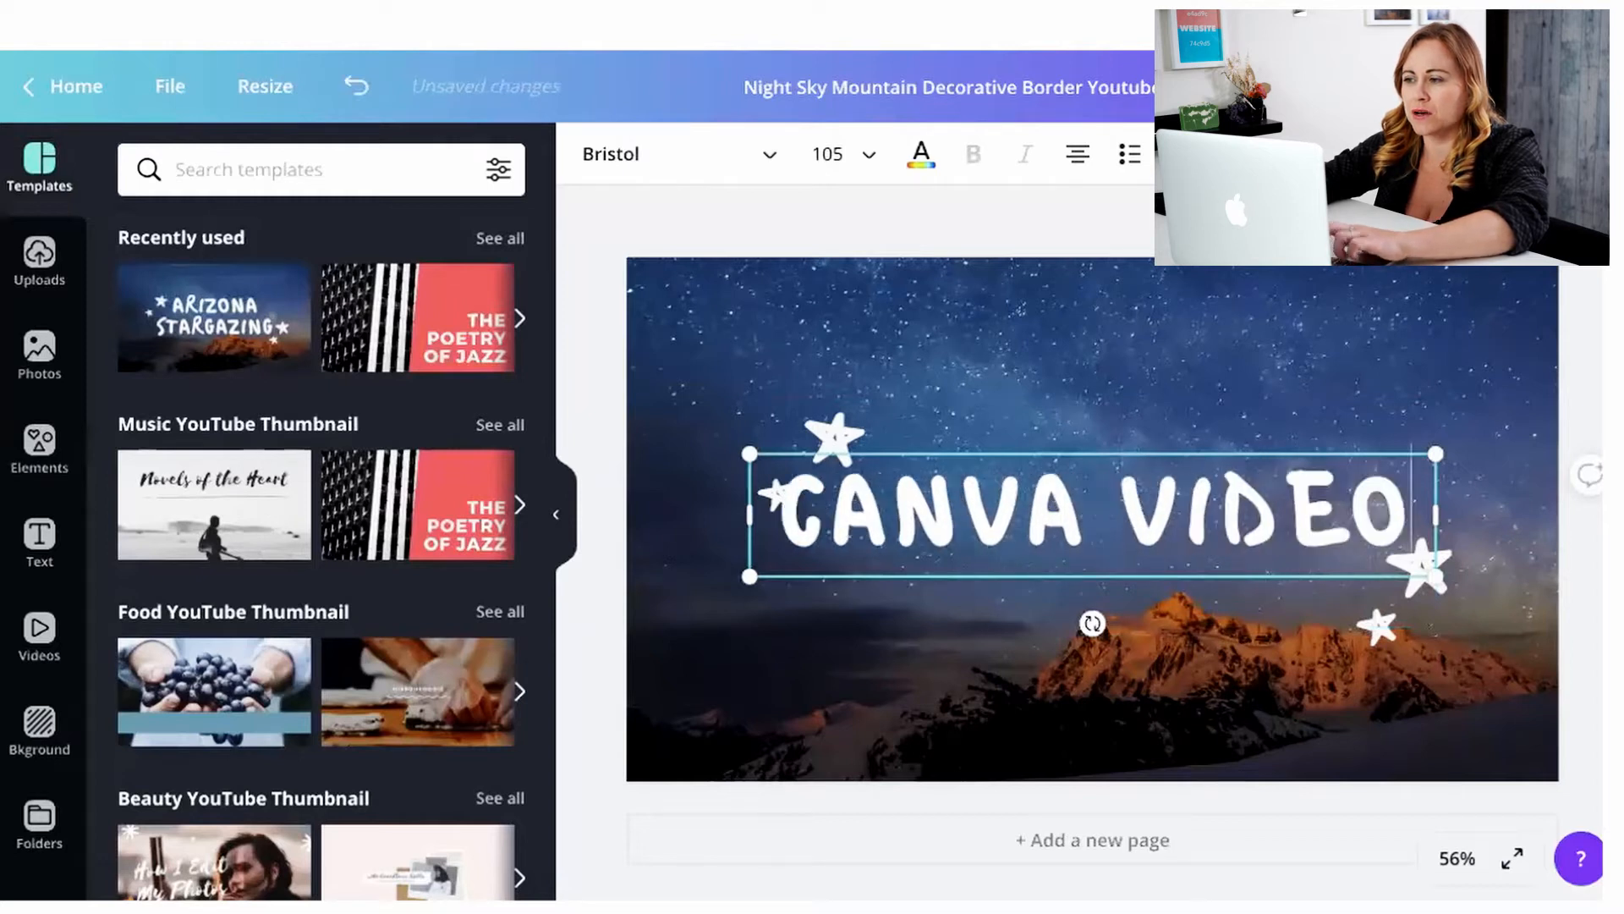
pyautogui.write(' DEMO')
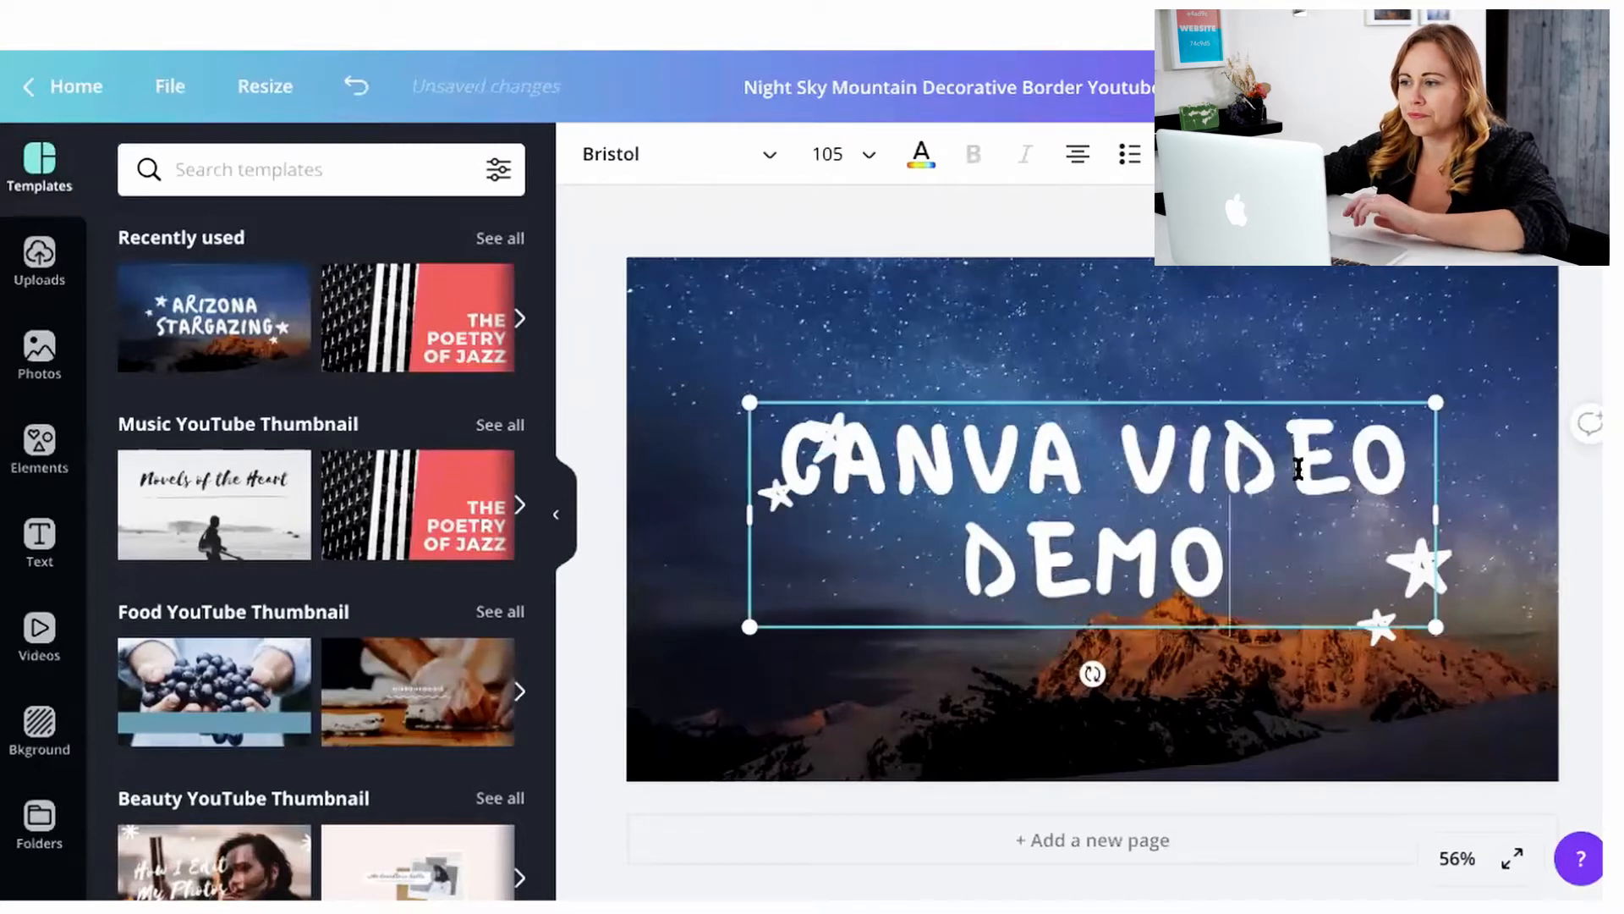
# Shrink the title to font size 85.2 and position it between the two pairs of stars
pyautogui.moveTo(745, 398); pyautogui.dragTo(878, 440)
pyautogui.moveTo(1053, 487); pyautogui.dragTo(1019, 482)
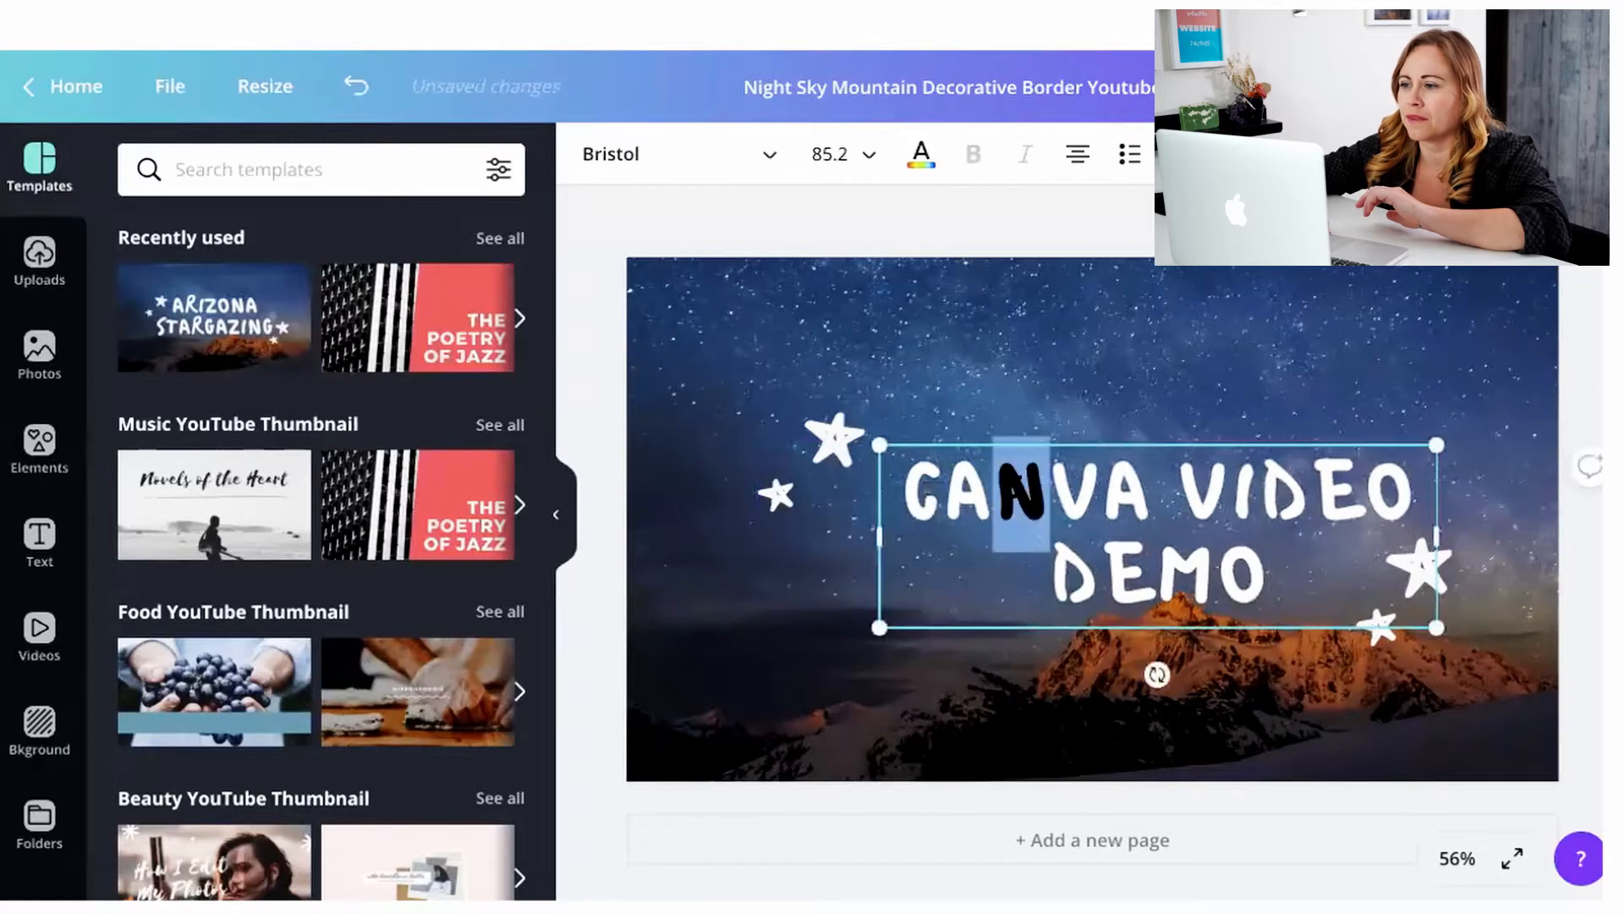
pyautogui.click(1002, 347)
pyautogui.moveTo(1177, 541)
pyautogui.mouseDown()
pyautogui.moveTo(1134, 534)
pyautogui.moveTo(1157, 539)
pyautogui.mouseUp()
pyautogui.click(746, 640)
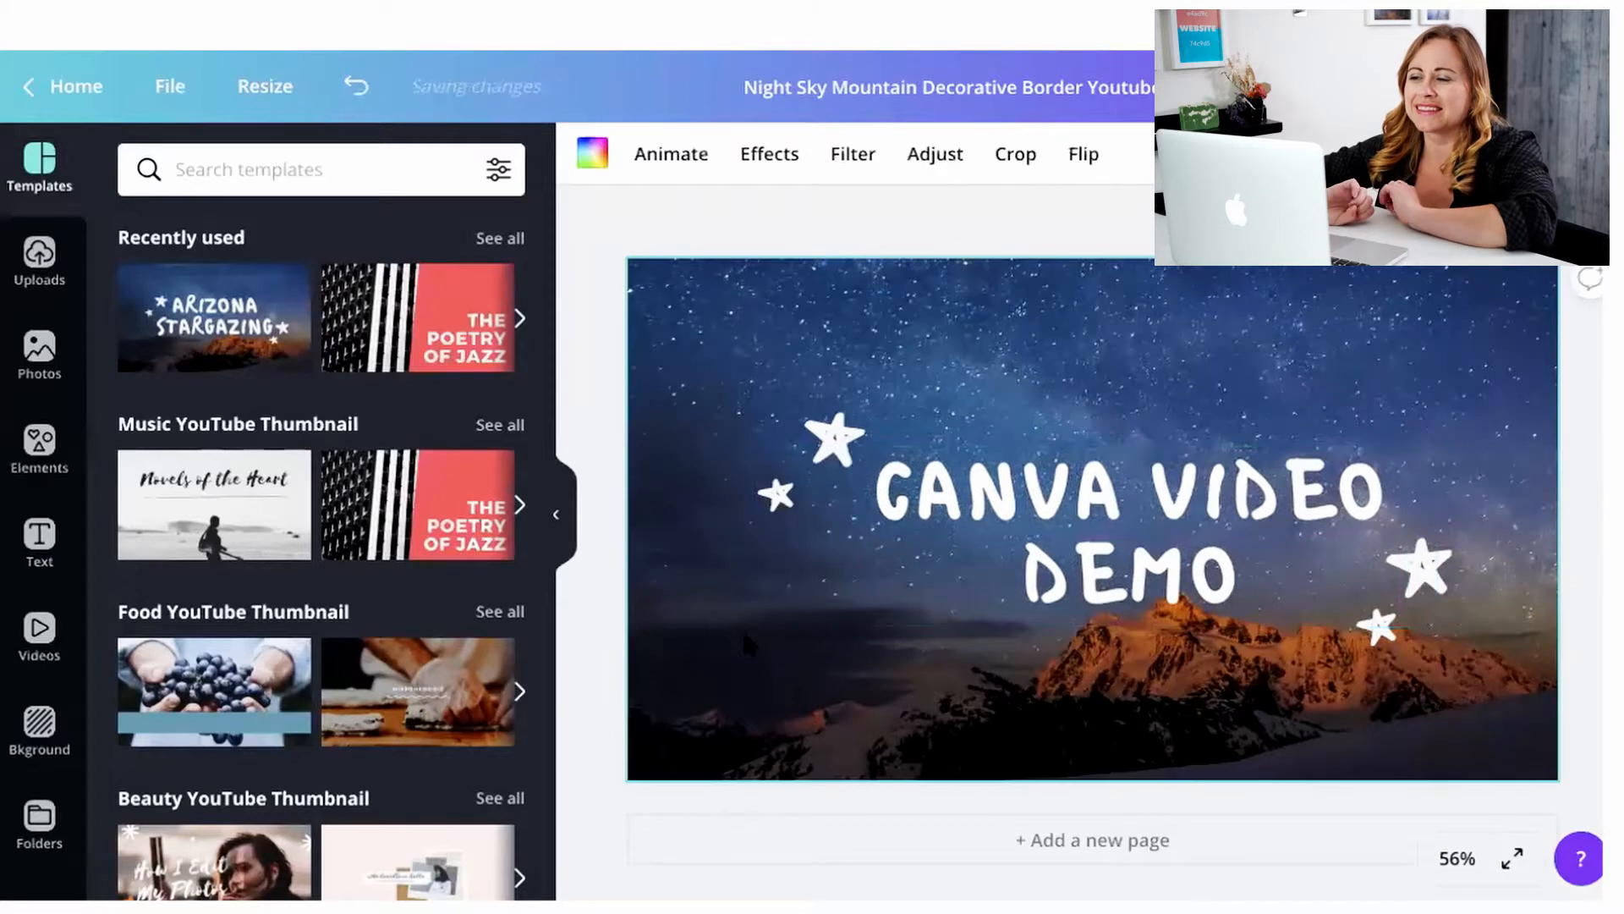
pyautogui.moveTo(994, 484); pyautogui.dragTo(1005, 459)
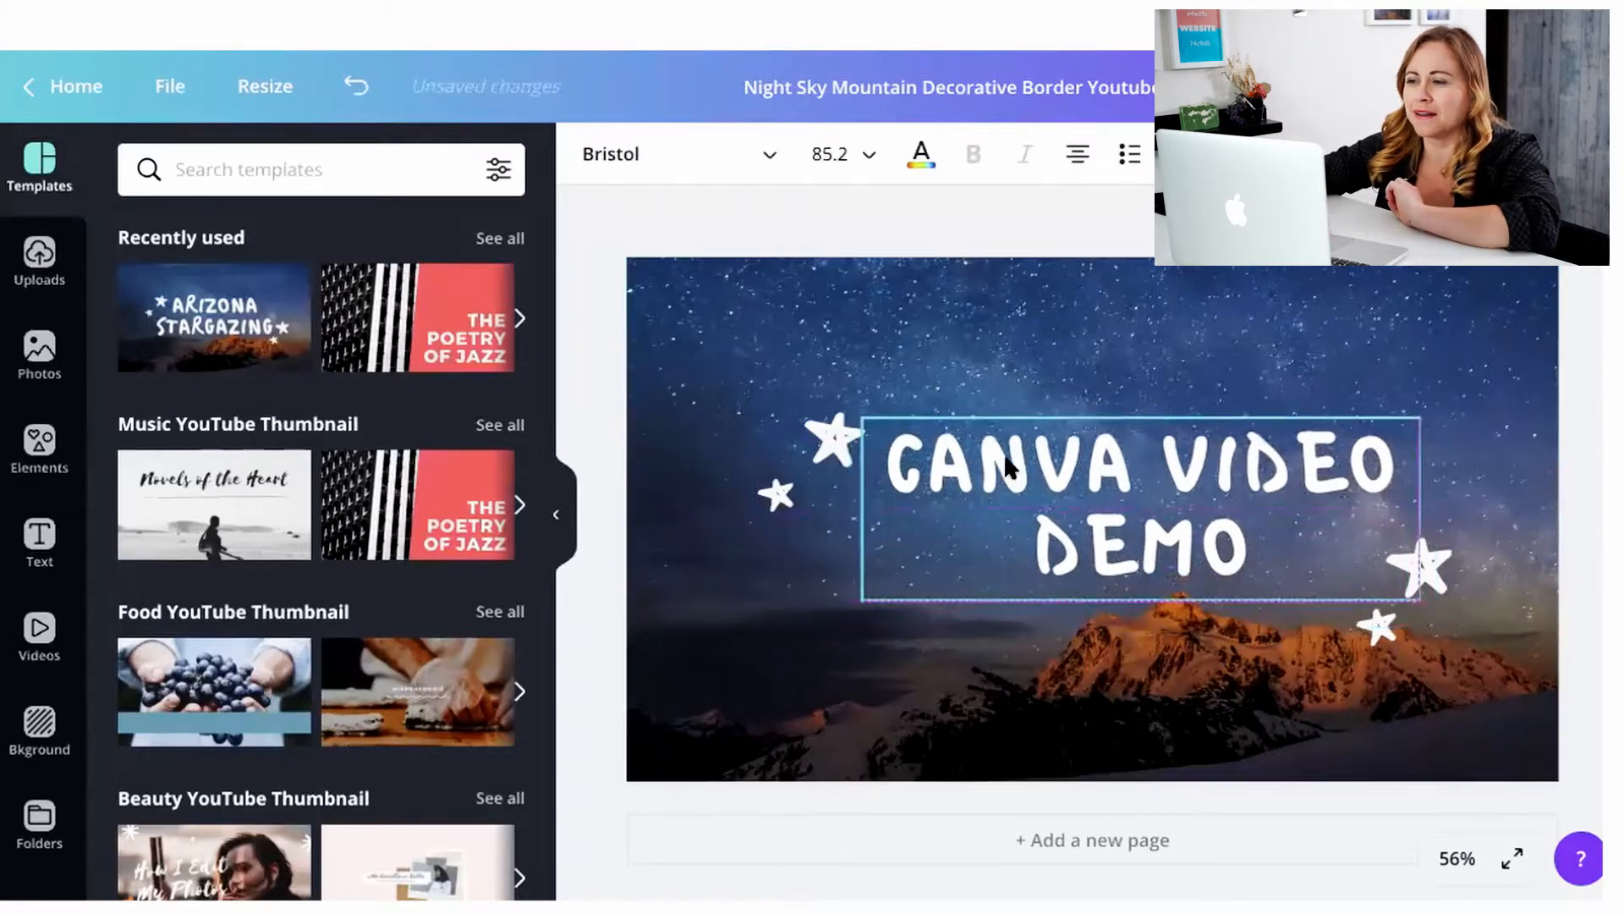
# Nudge the two stars at the title's lower right slightly upward, moving the larger one clear of the text
pyautogui.click(1375, 626)
pyautogui.moveTo(1417, 560); pyautogui.dragTo(1437, 534)
pyautogui.click(863, 647)
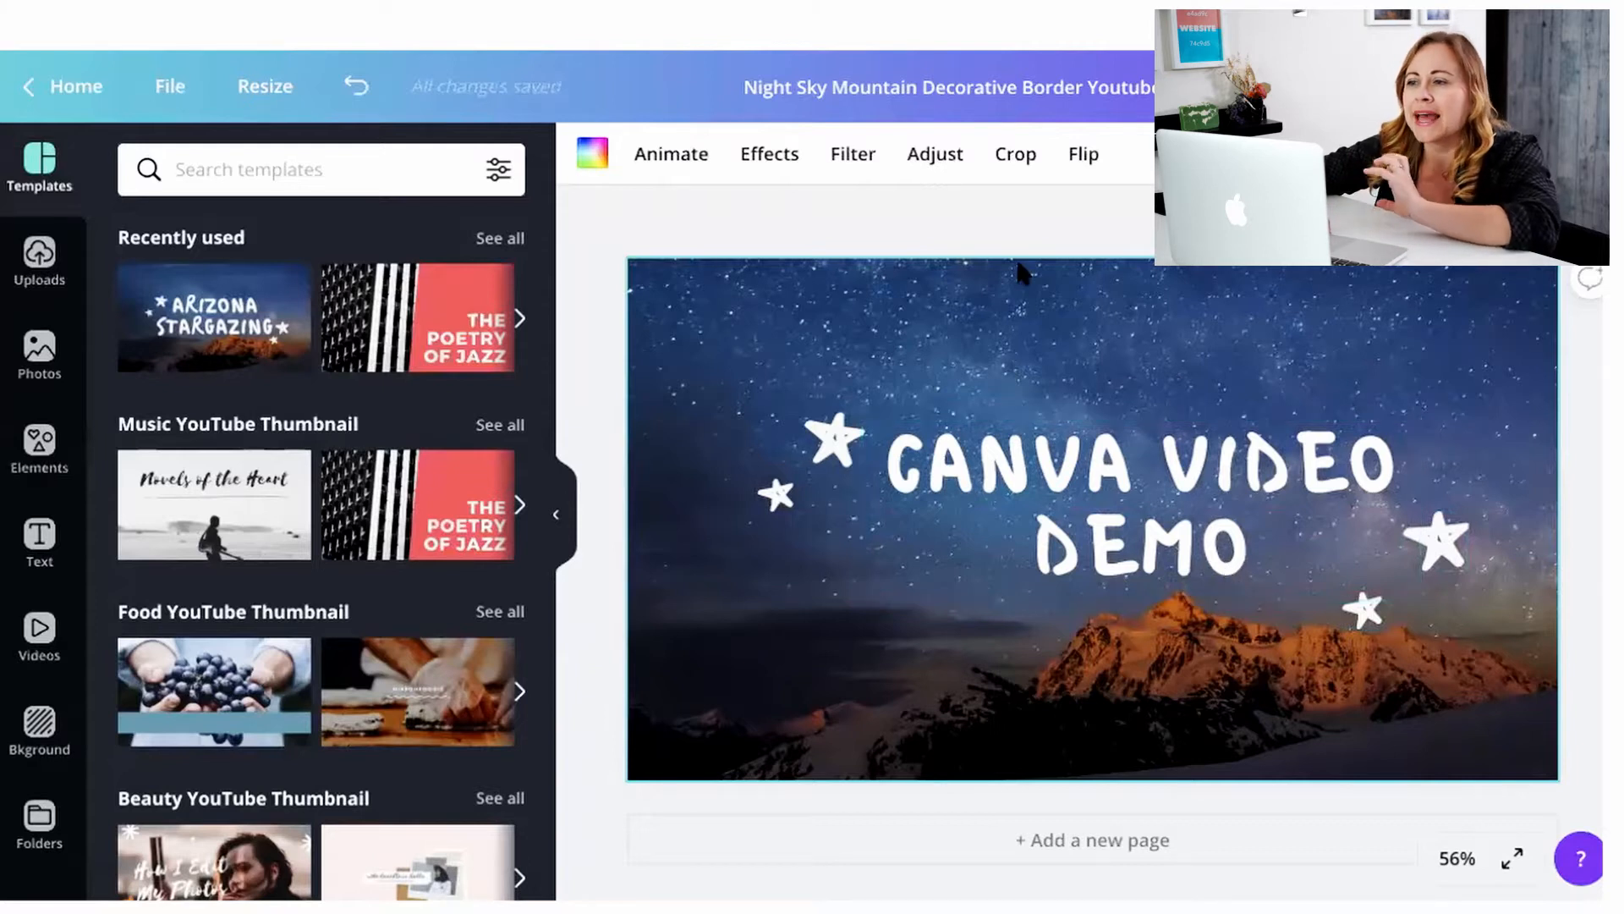
# Try the Rise, Tumble, Stomp and Simple animations on the page, and apply Pop
pyautogui.click(678, 161)
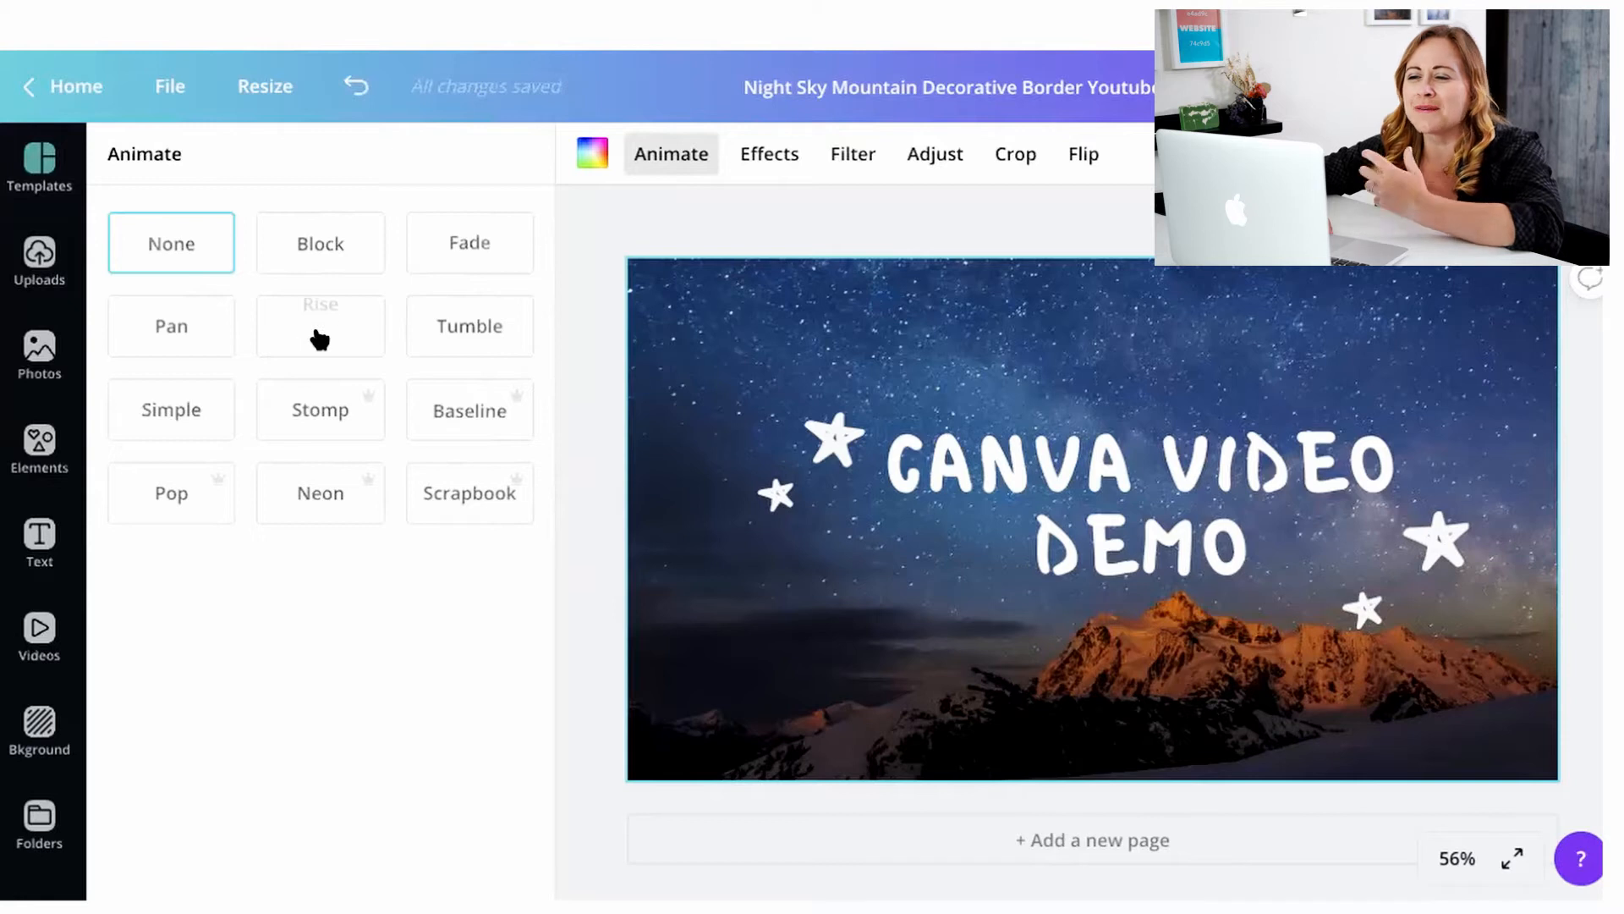
pyautogui.click(319, 339)
pyautogui.click(464, 331)
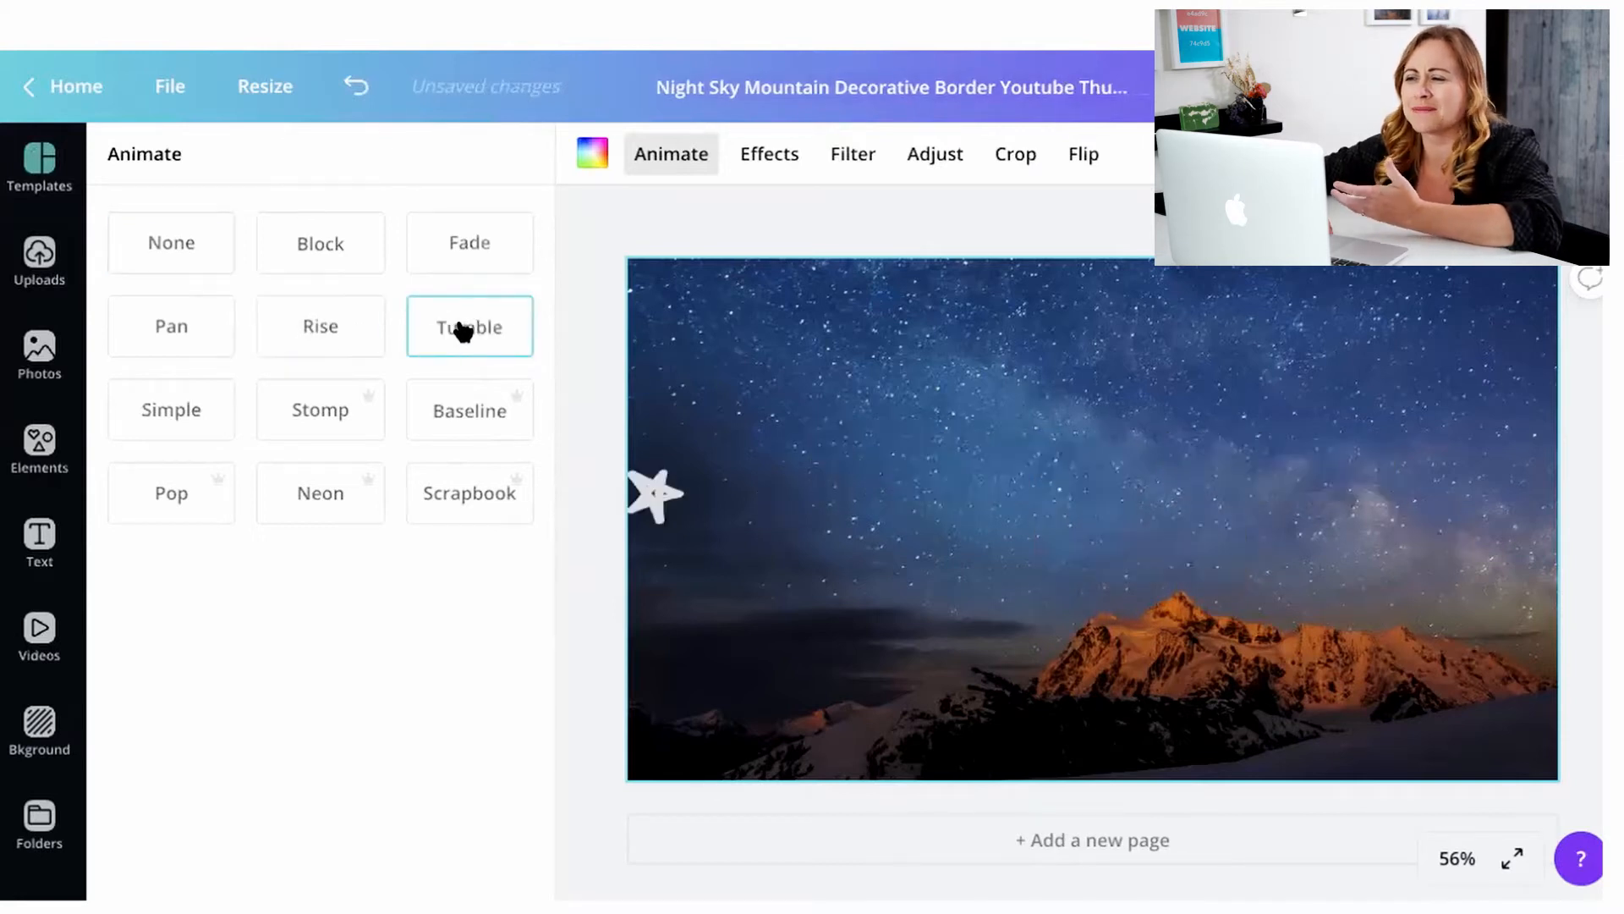
pyautogui.click(327, 420)
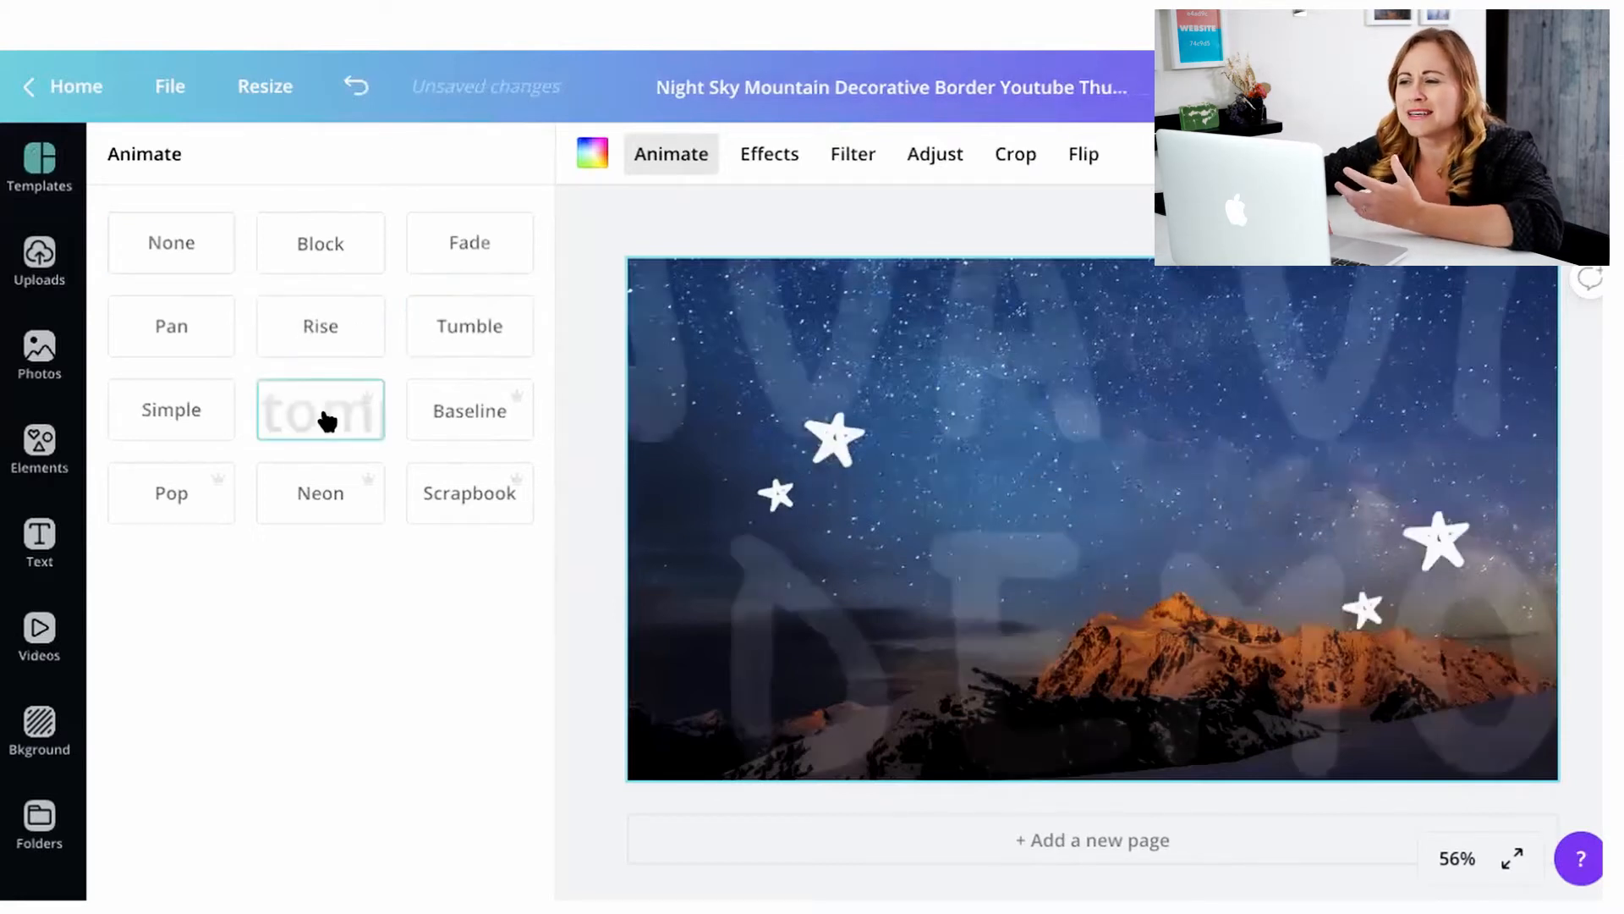
pyautogui.click(190, 414)
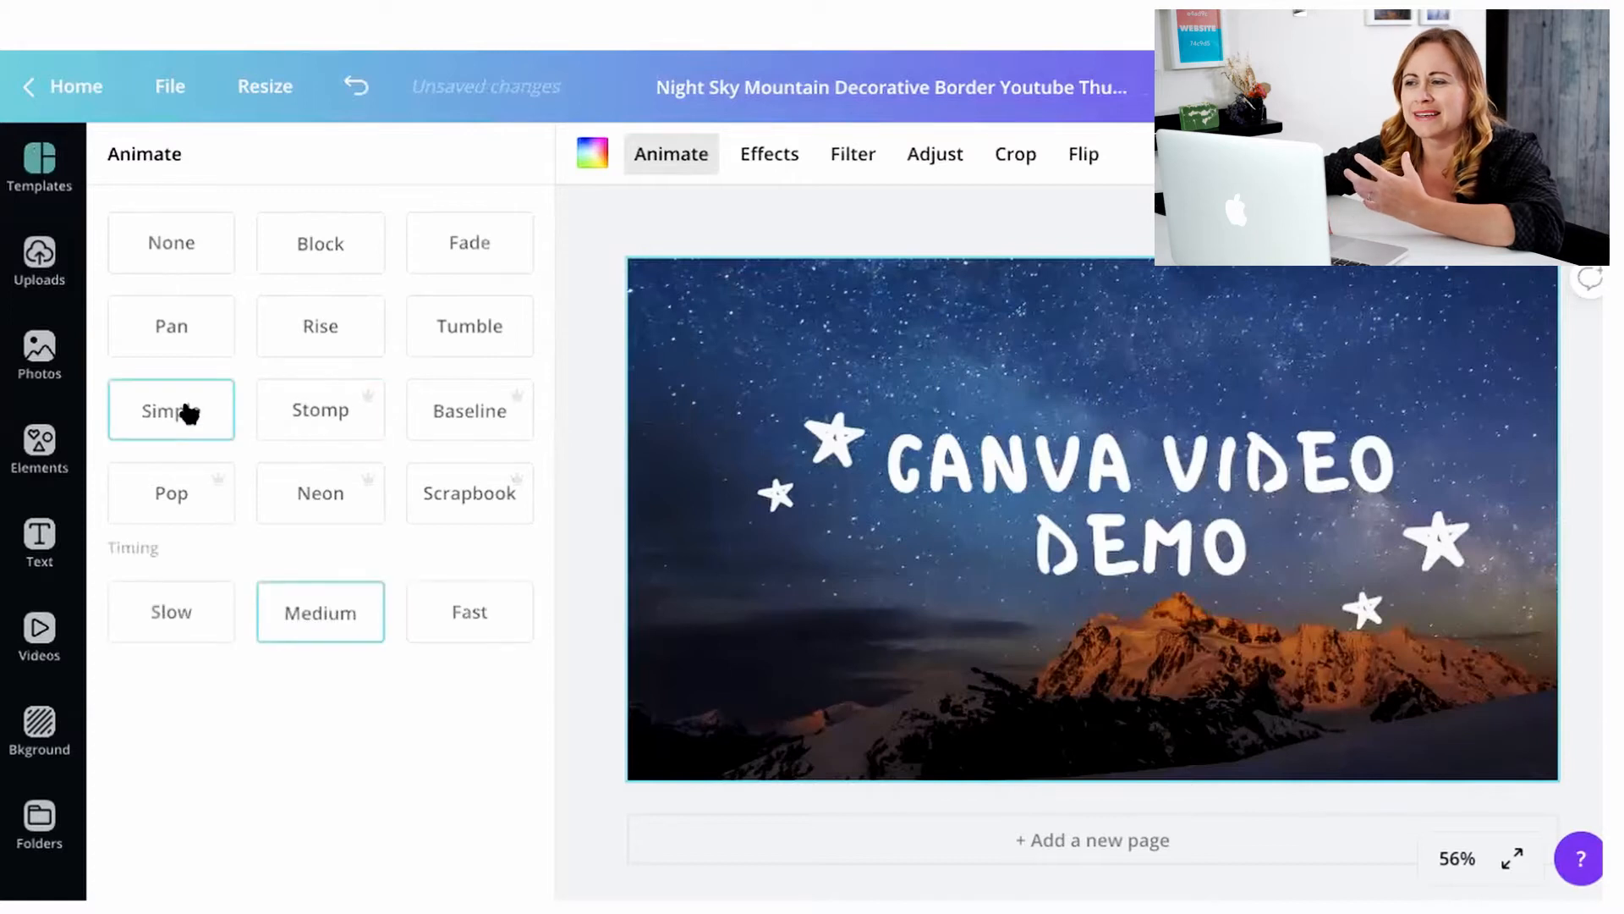
pyautogui.click(200, 491)
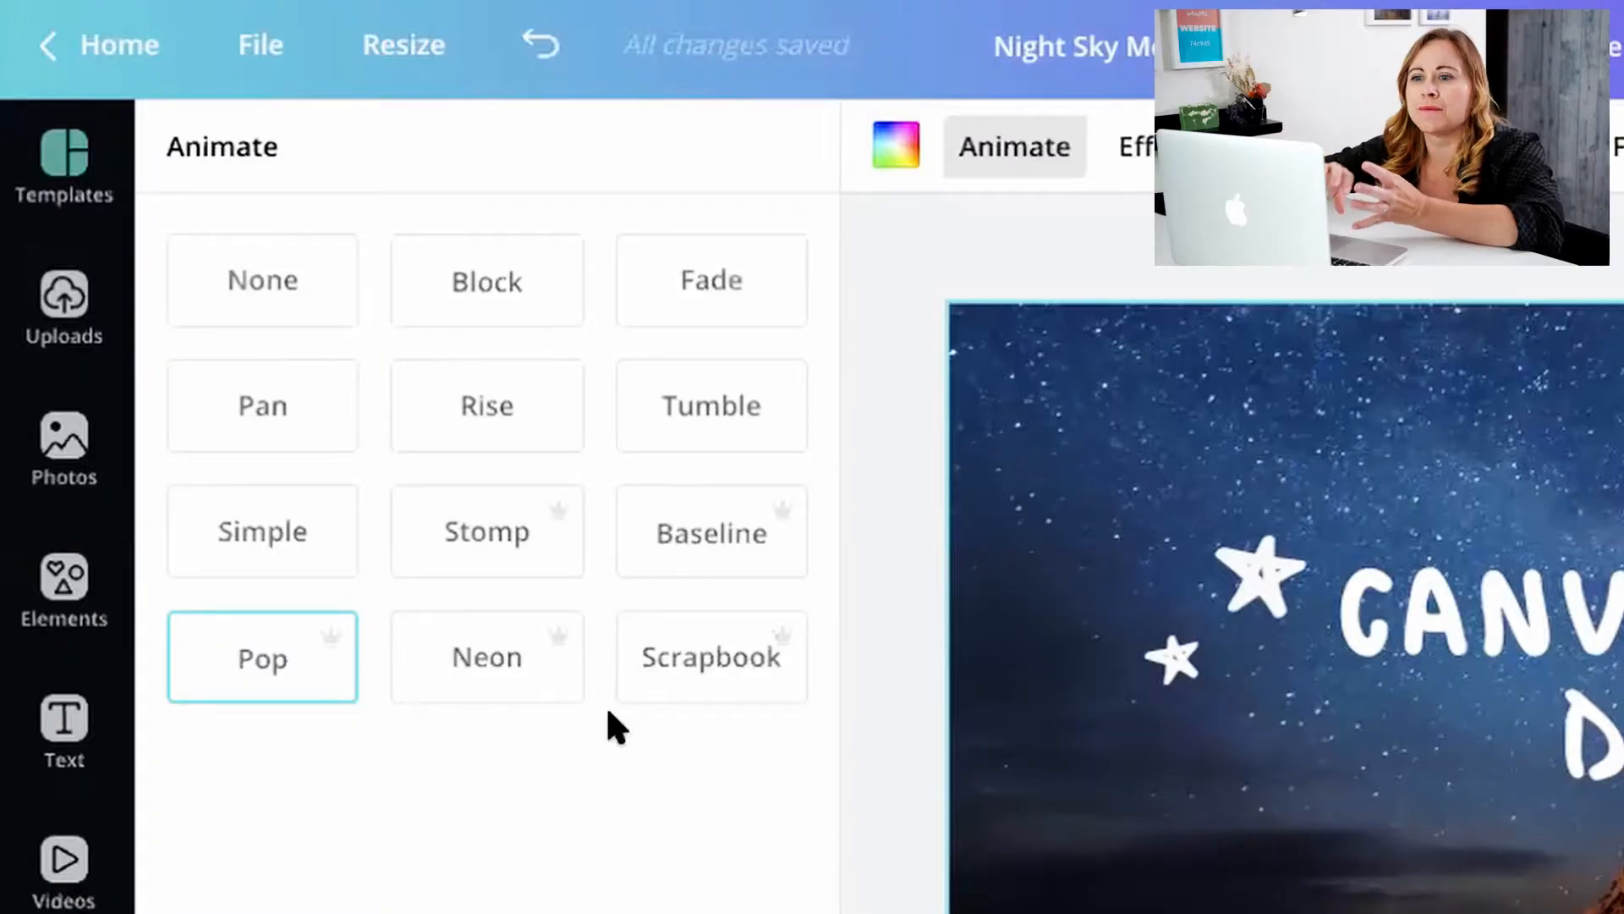
# Search the design elements for "stickers"
pyautogui.click(77, 582)
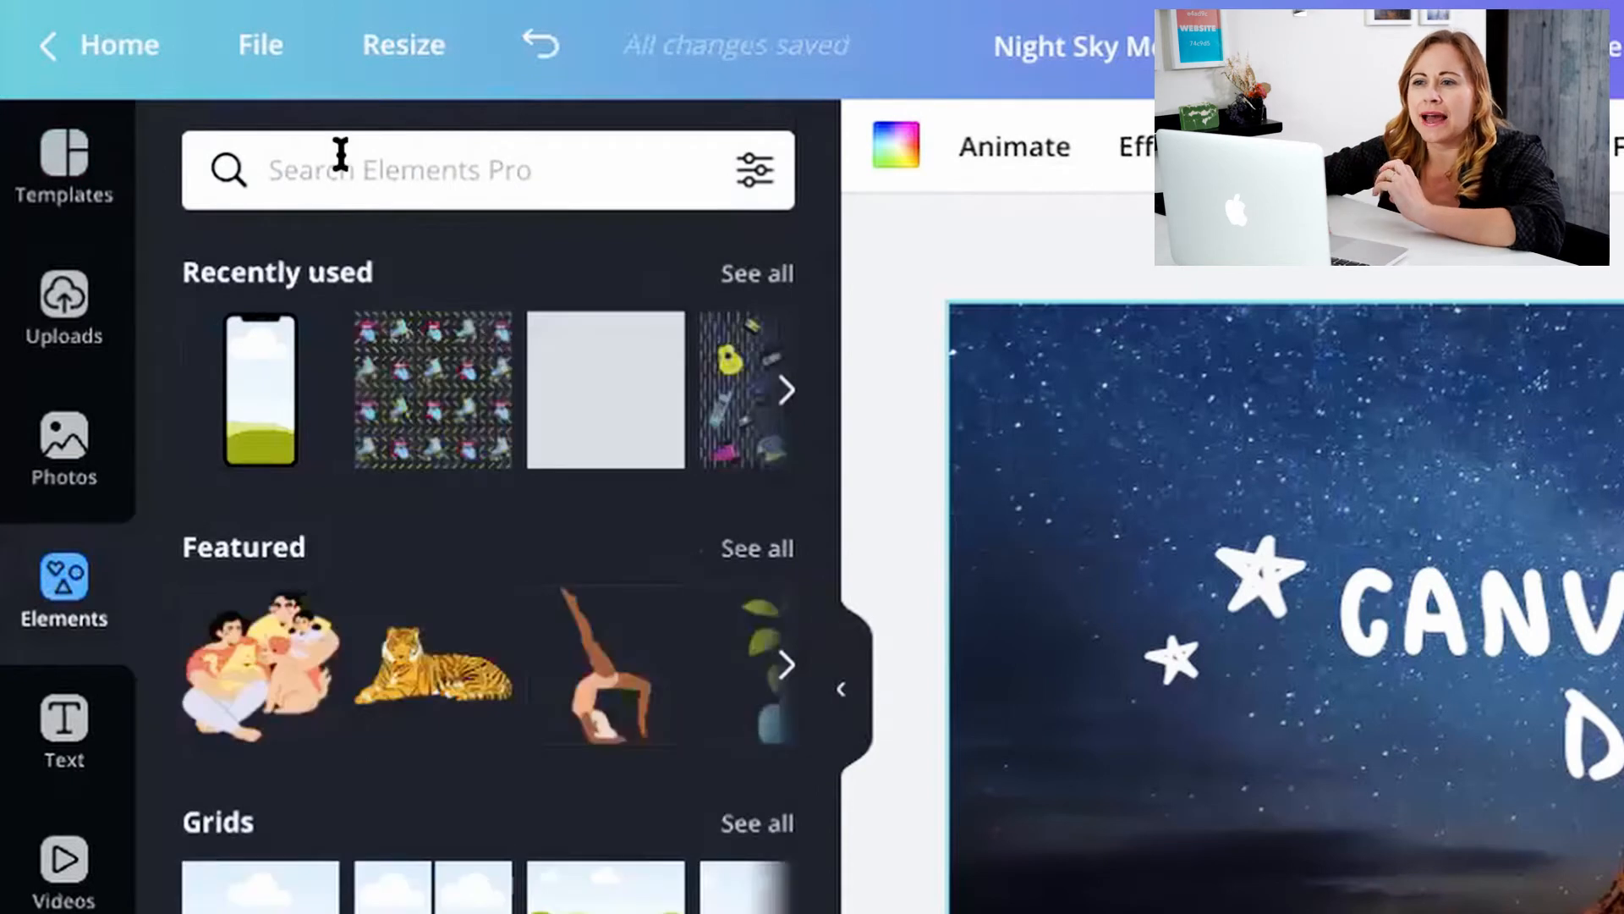
pyautogui.click(341, 153)
pyautogui.write('s')
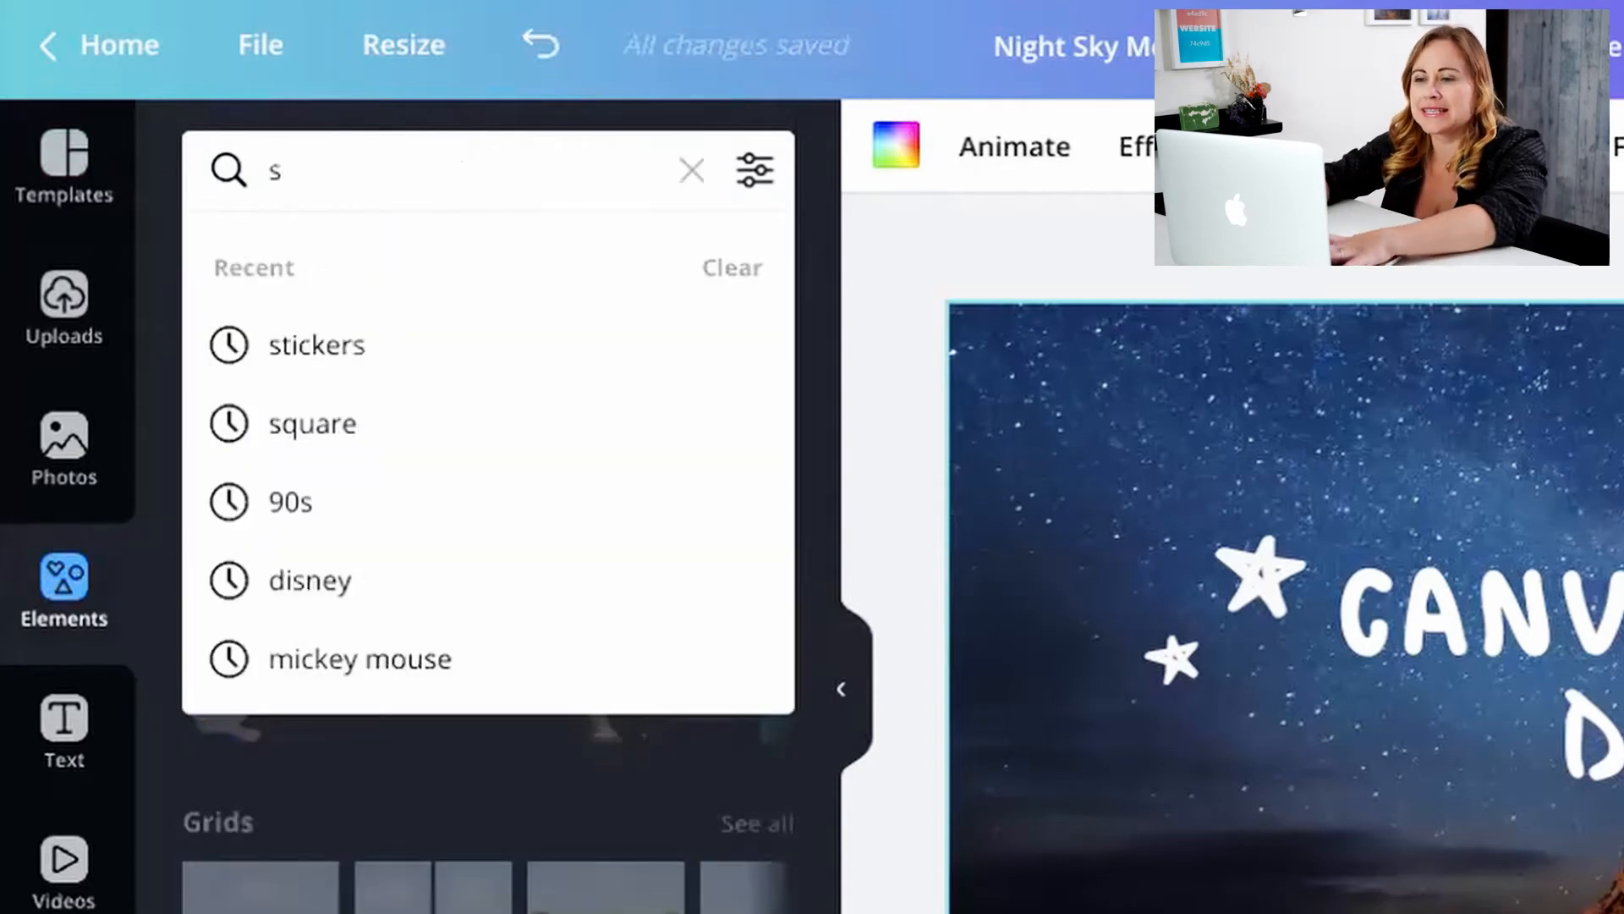
pyautogui.write('ticker')
pyautogui.press('Return')
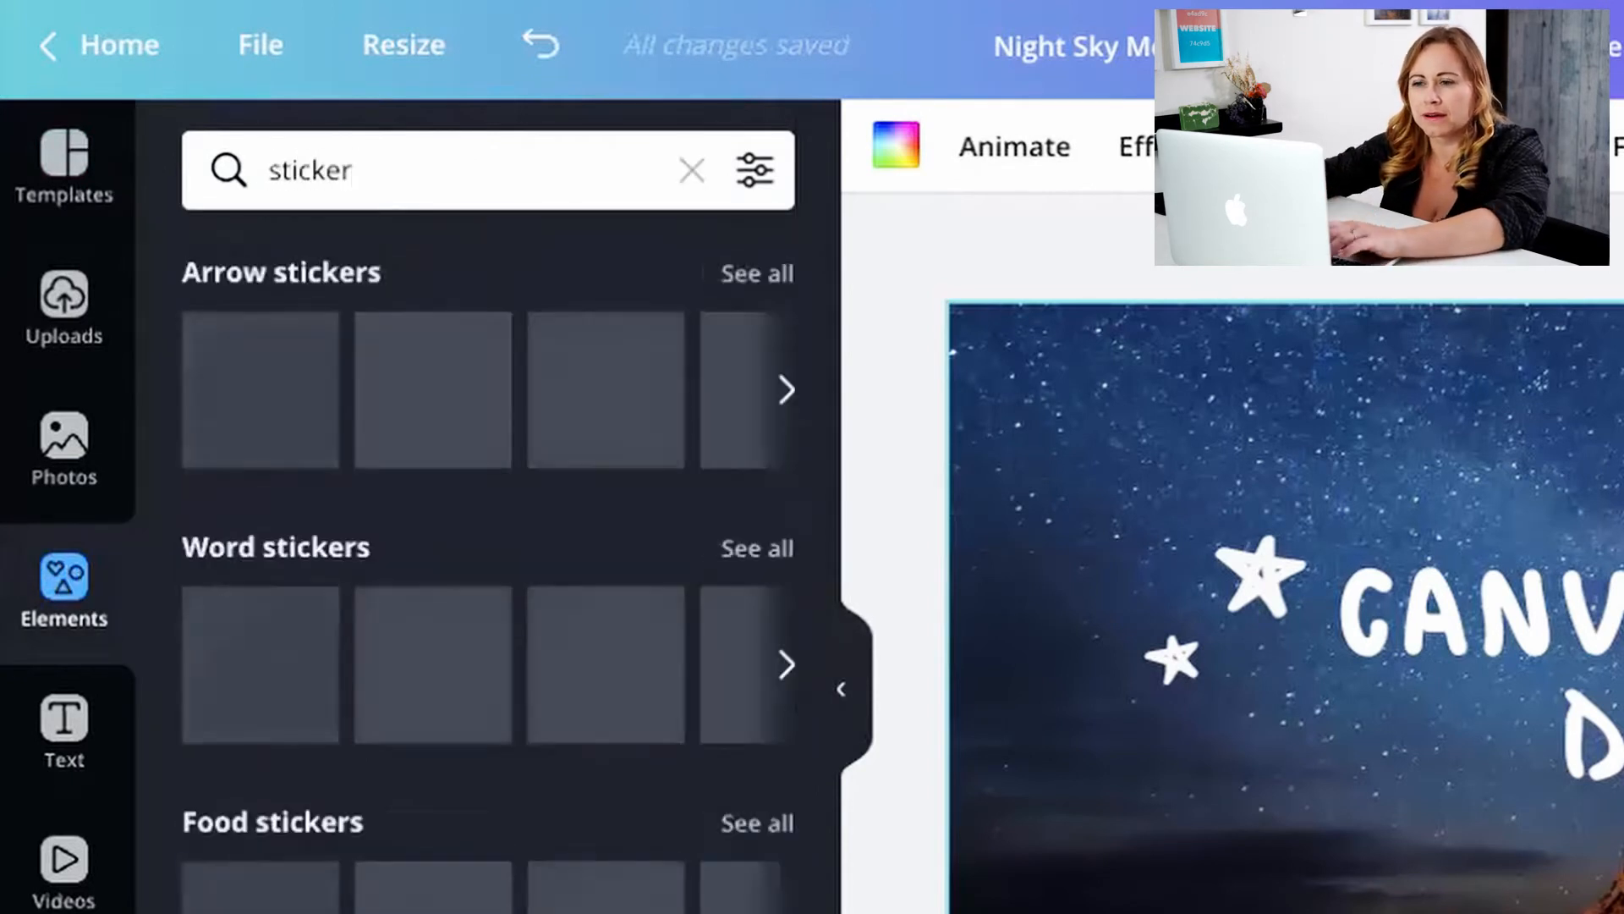
pyautogui.click(448, 188)
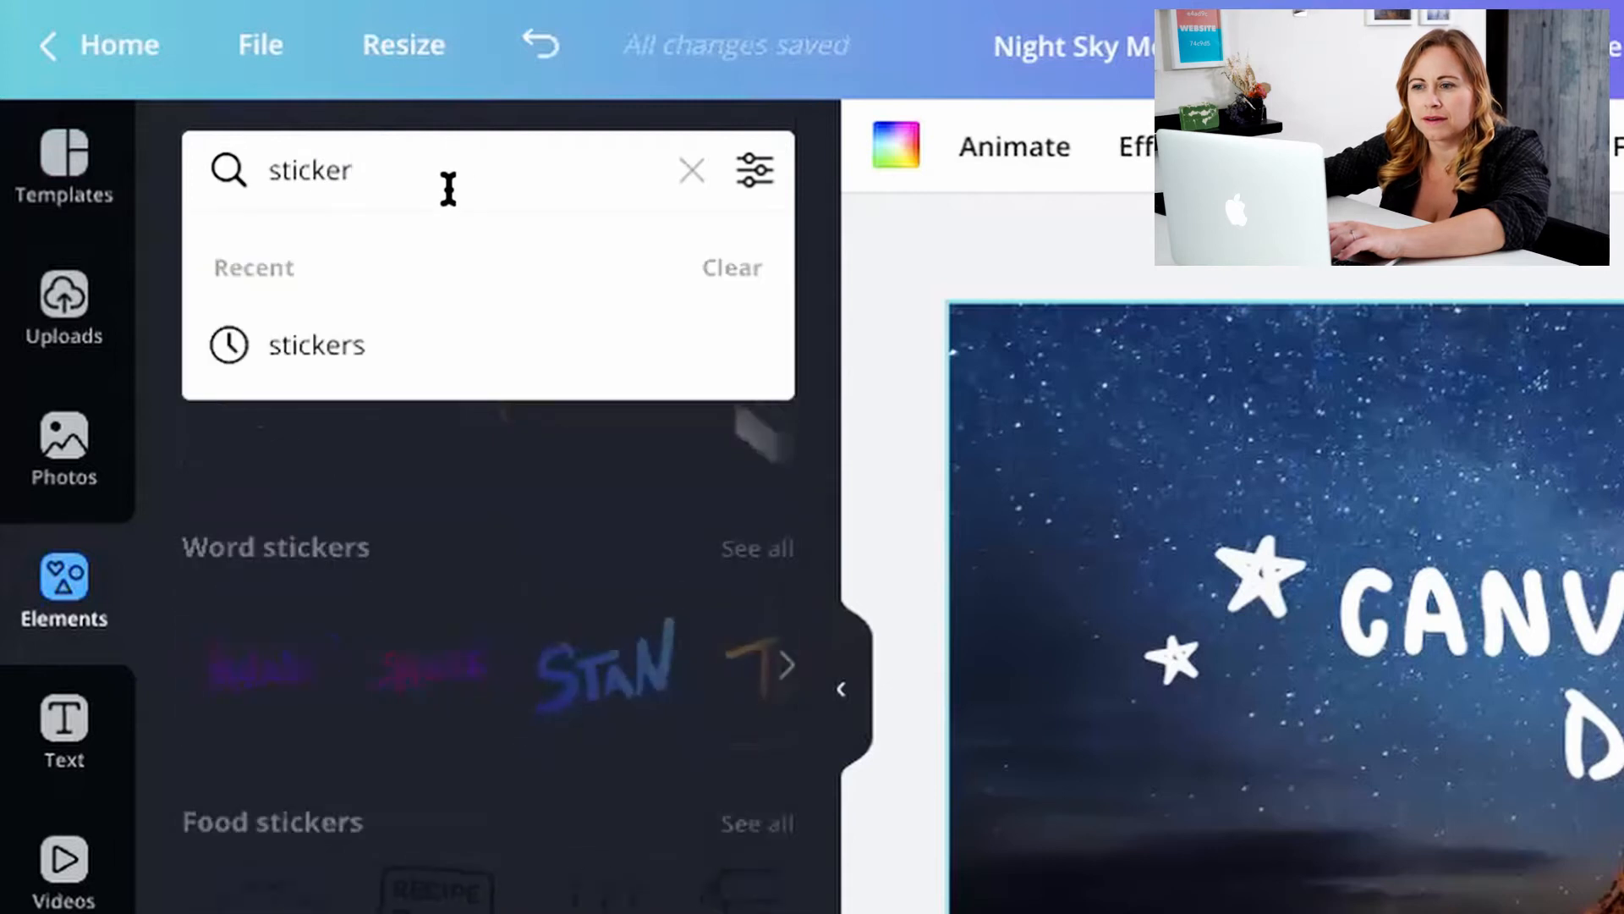
pyautogui.write('s')
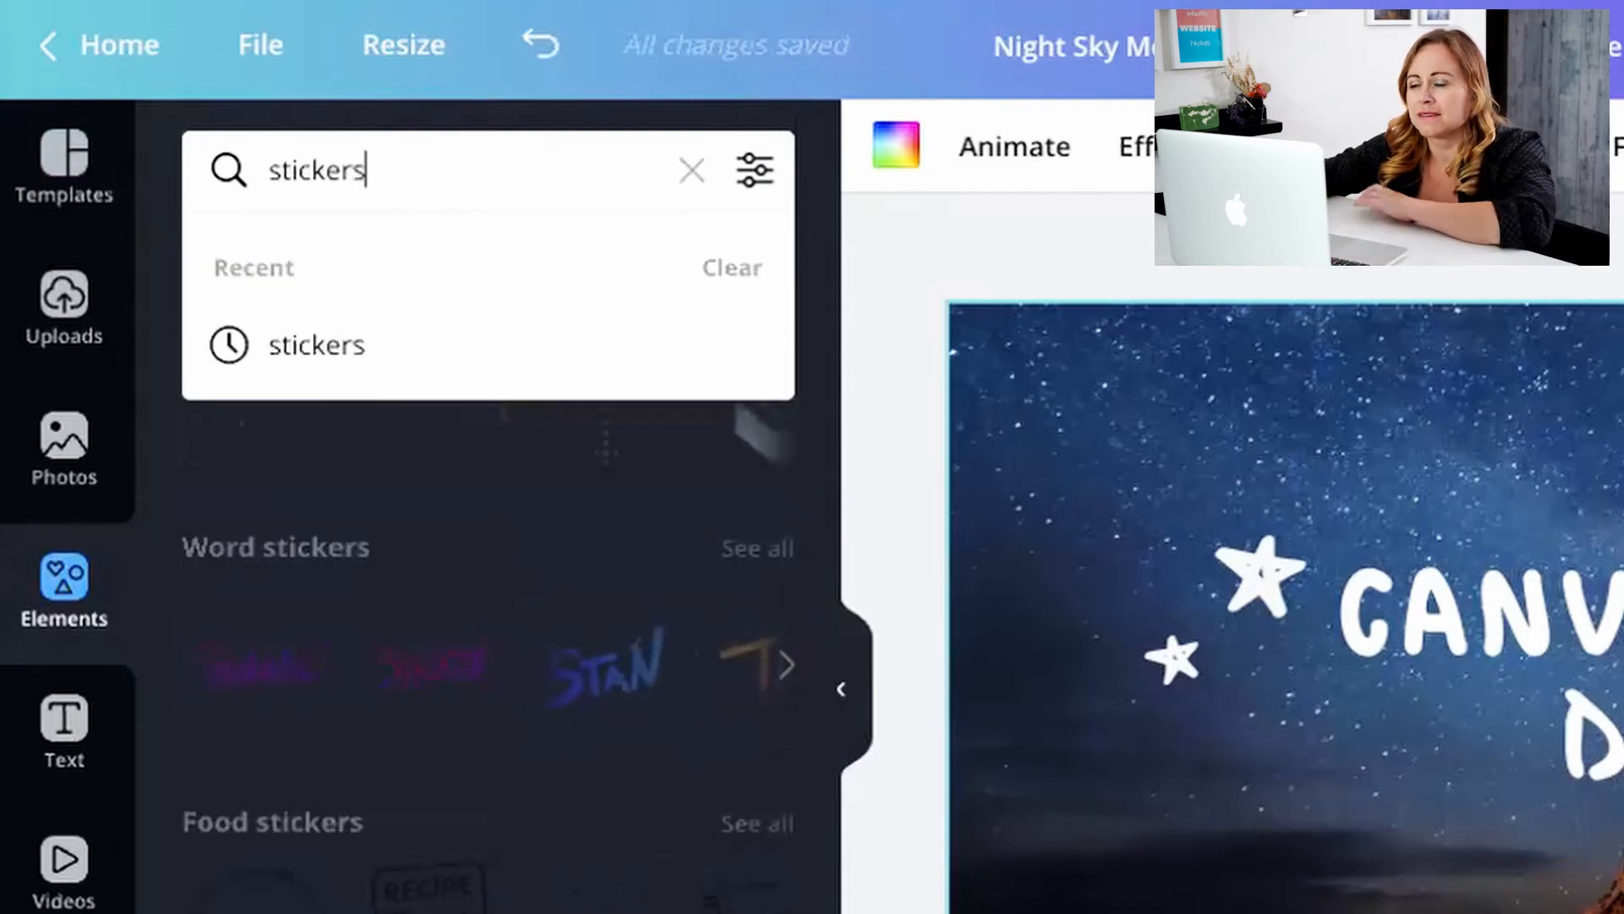
pyautogui.press('Return')
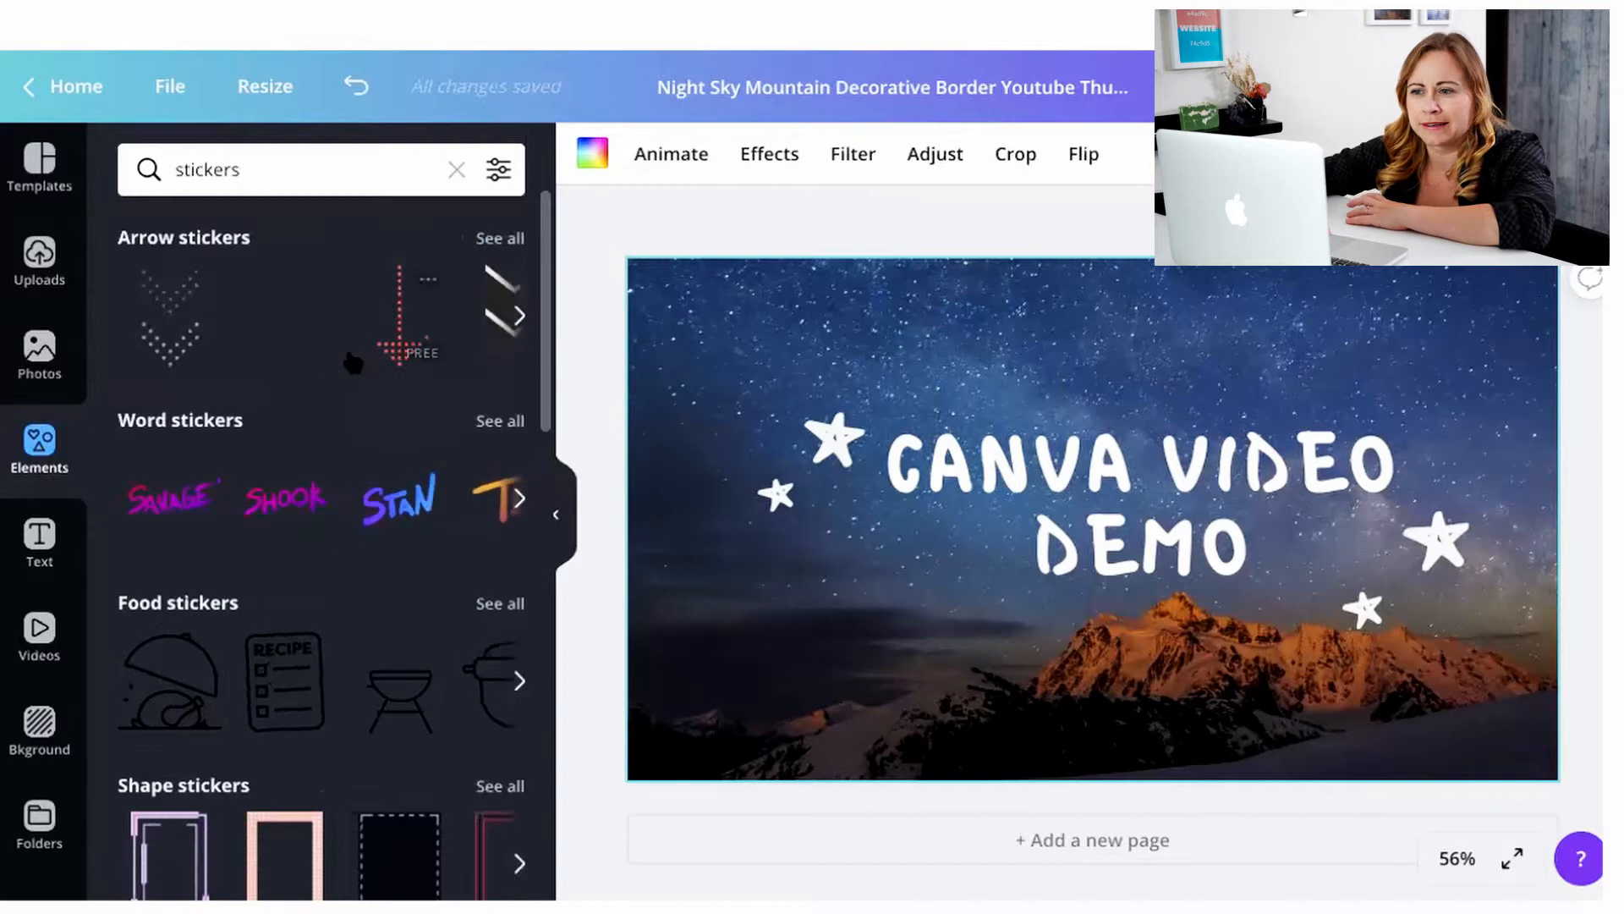
# Look through the sticker categories and open the full Social Media stickers collection
pyautogui.scroll(-10, 352, 362)
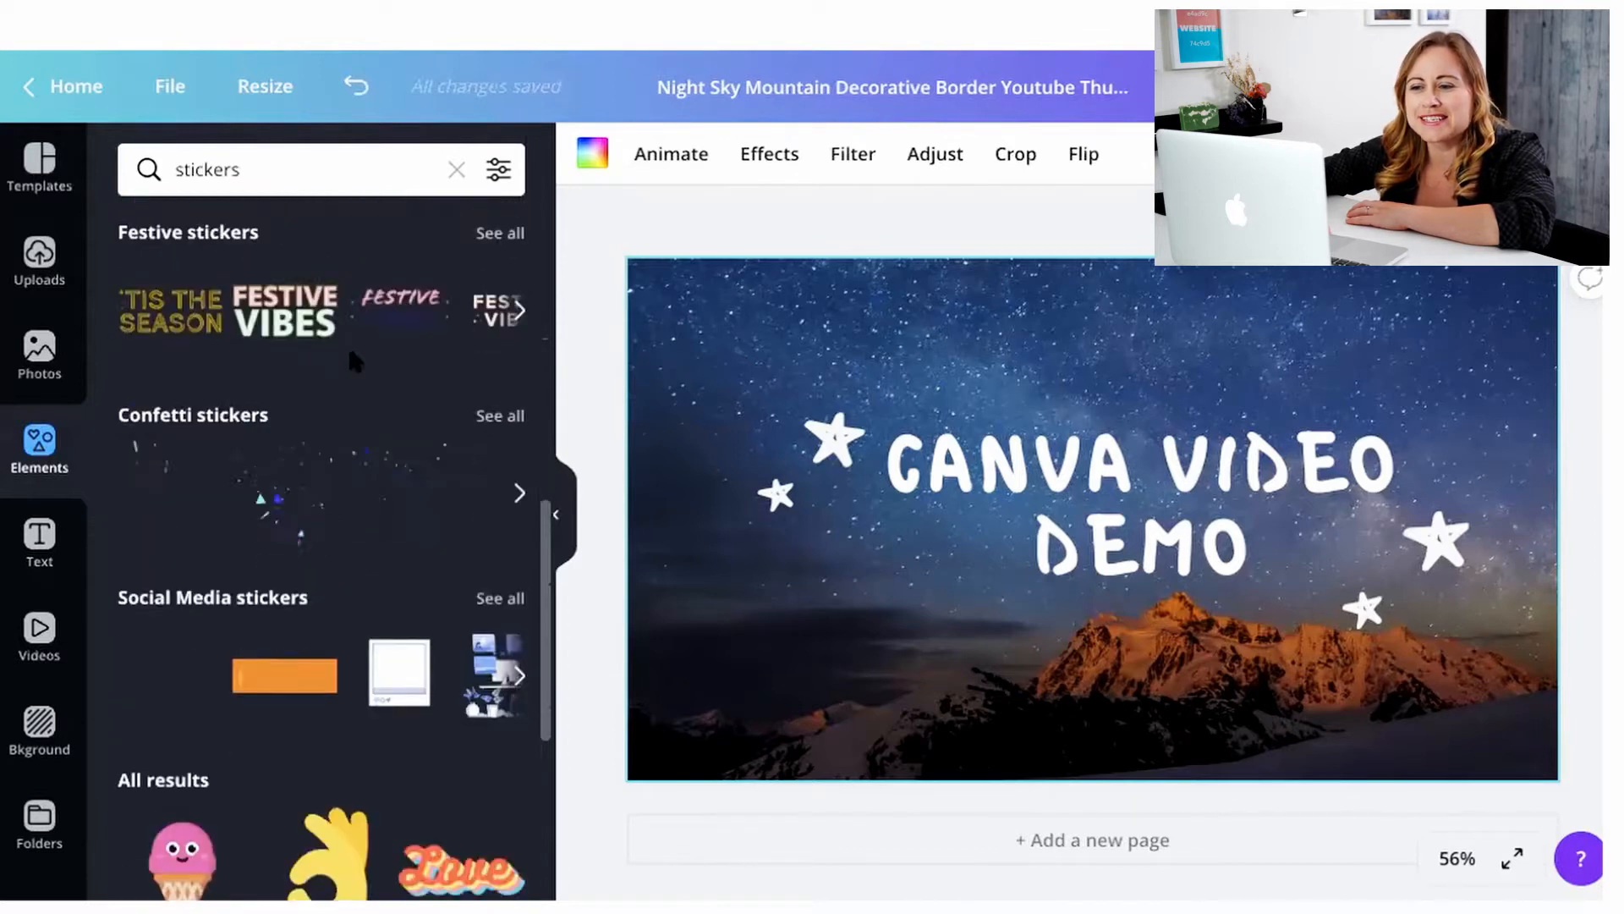
pyautogui.scroll(-8, 352, 359)
pyautogui.scroll(5, 352, 359)
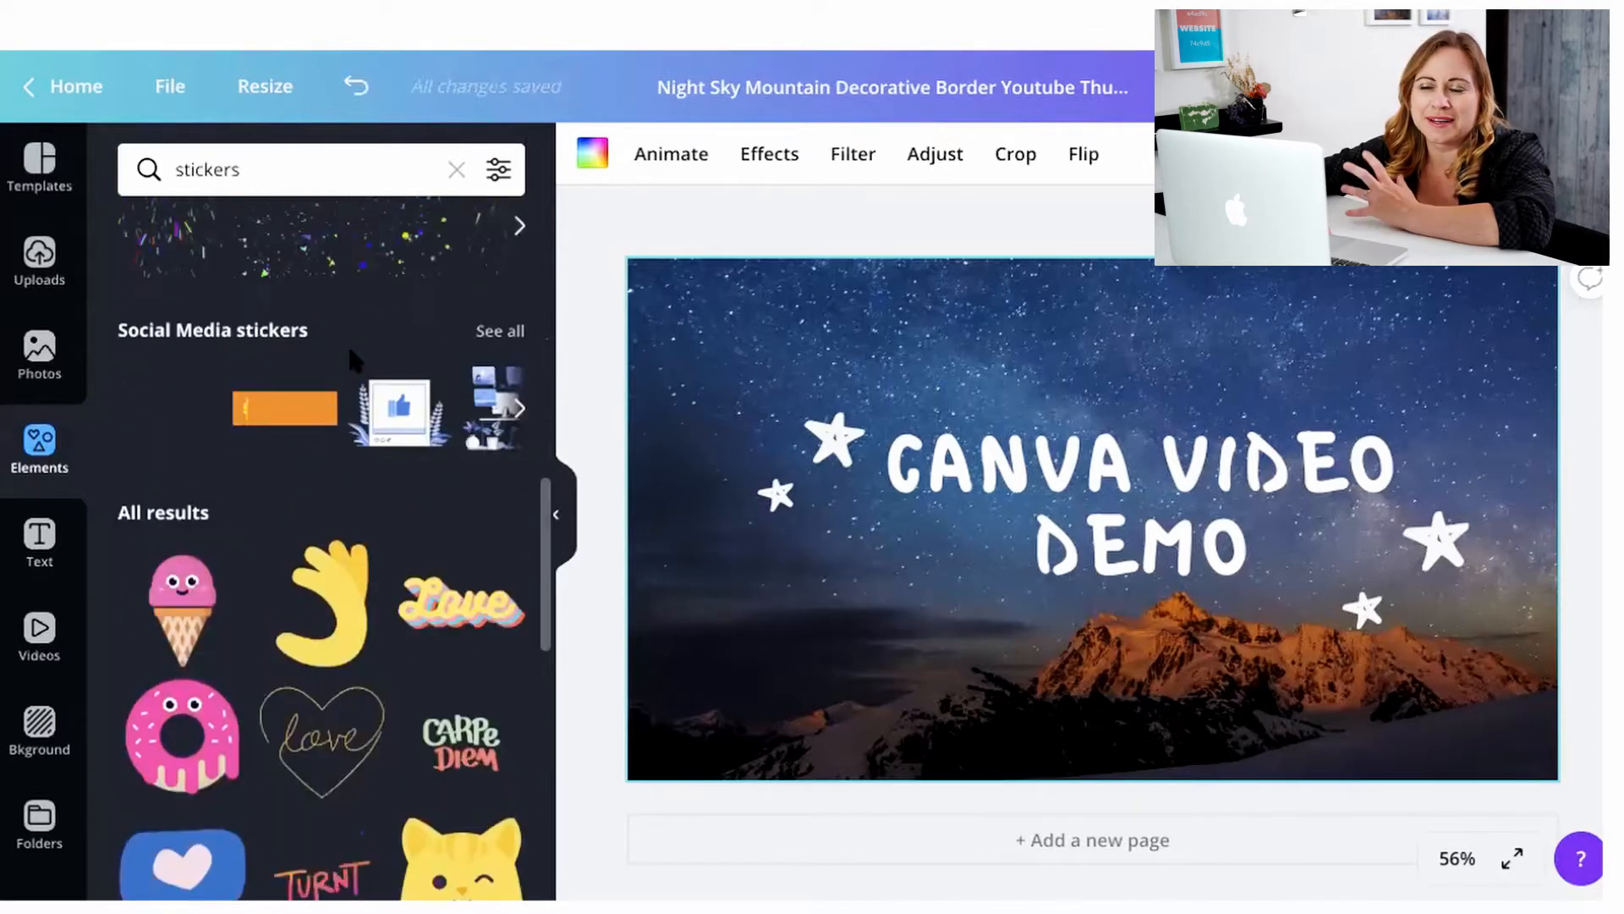
pyautogui.scroll(3, 352, 362)
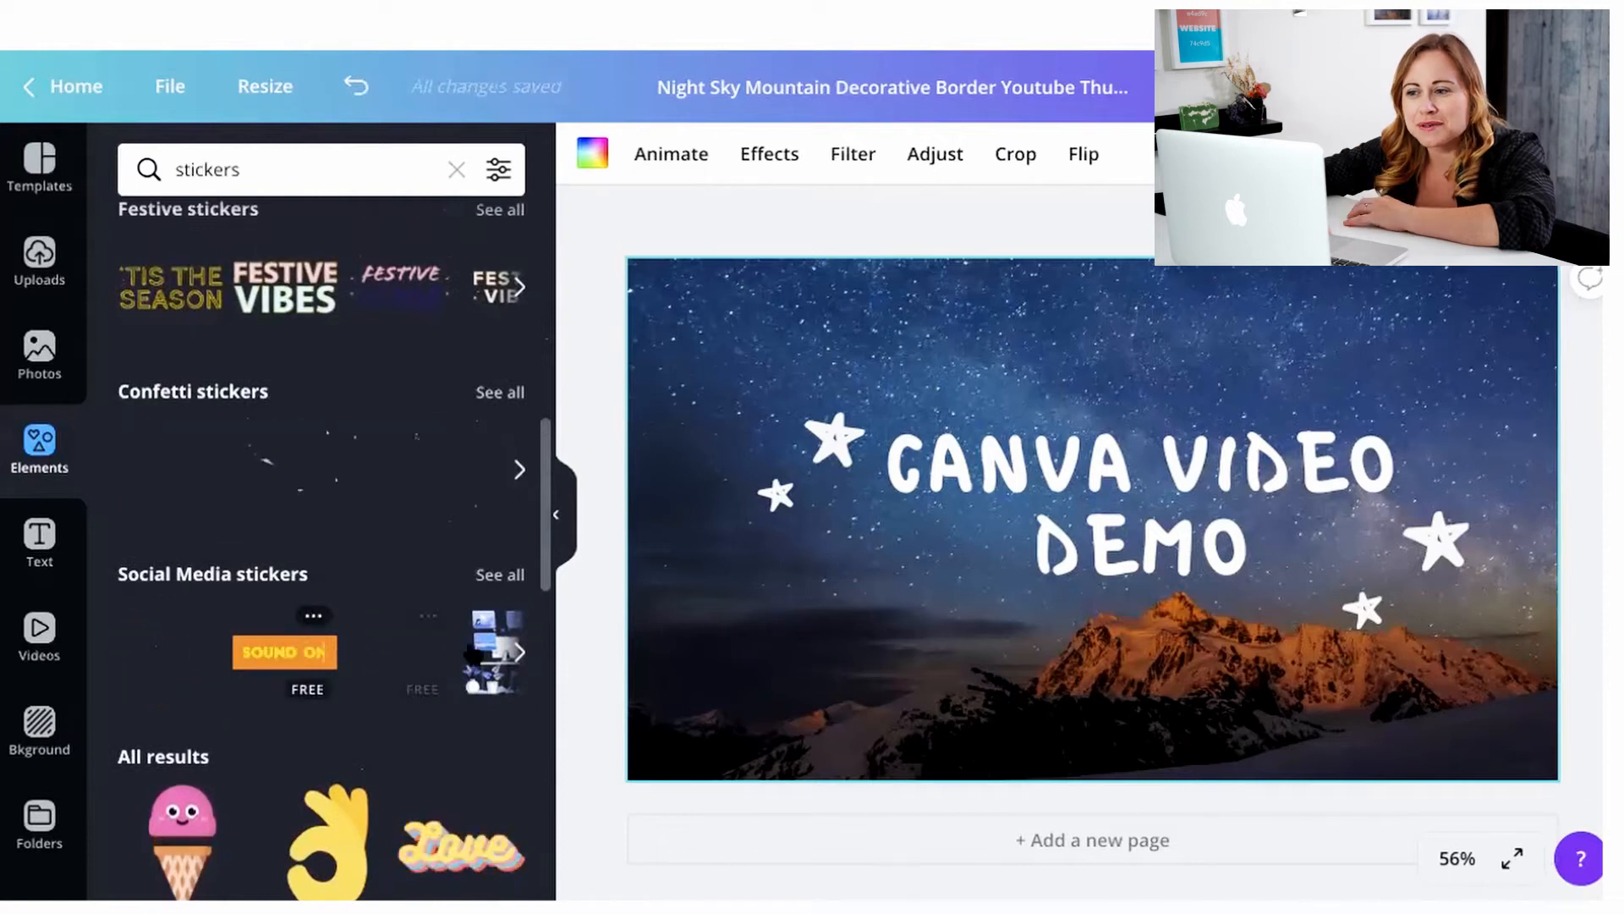
pyautogui.click(514, 652)
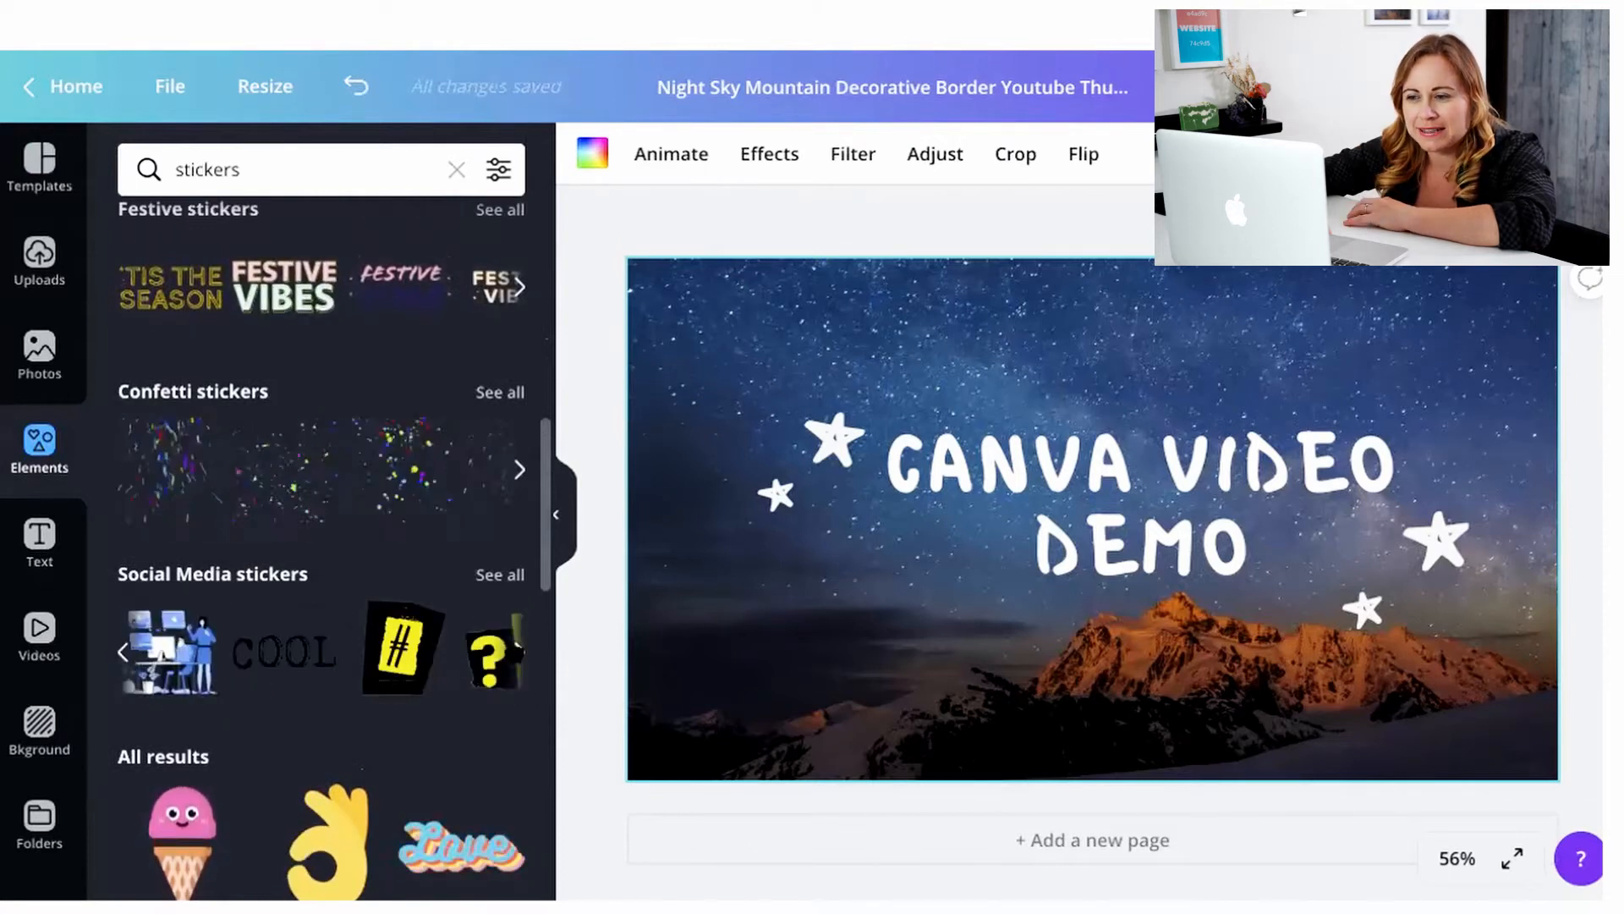
pyautogui.click(514, 652)
pyautogui.click(513, 651)
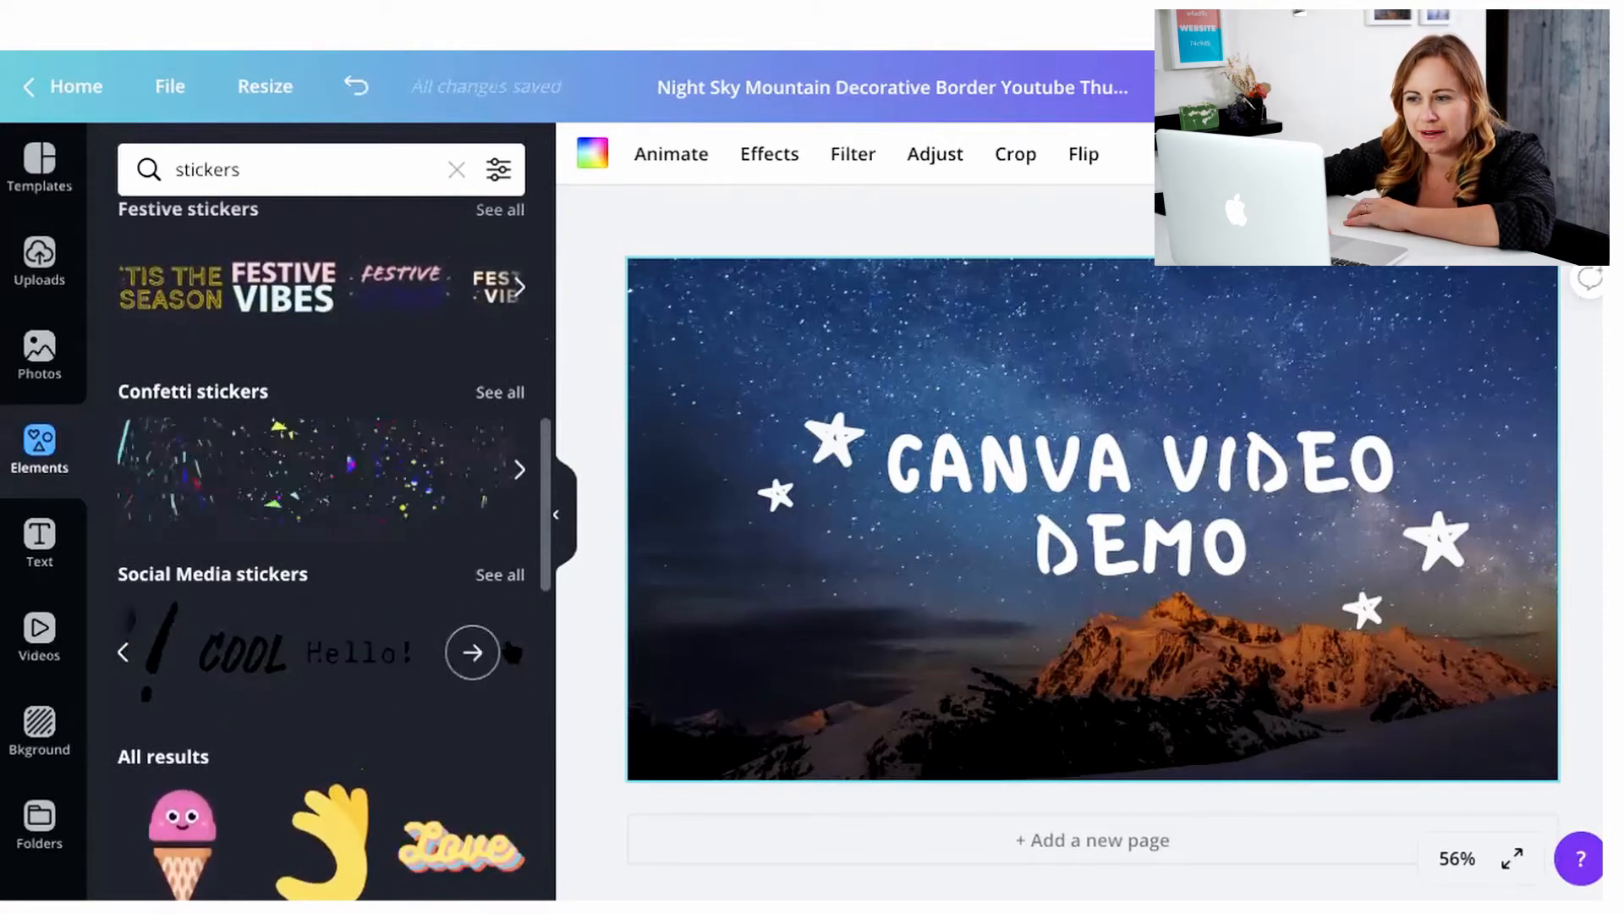
pyautogui.click(471, 653)
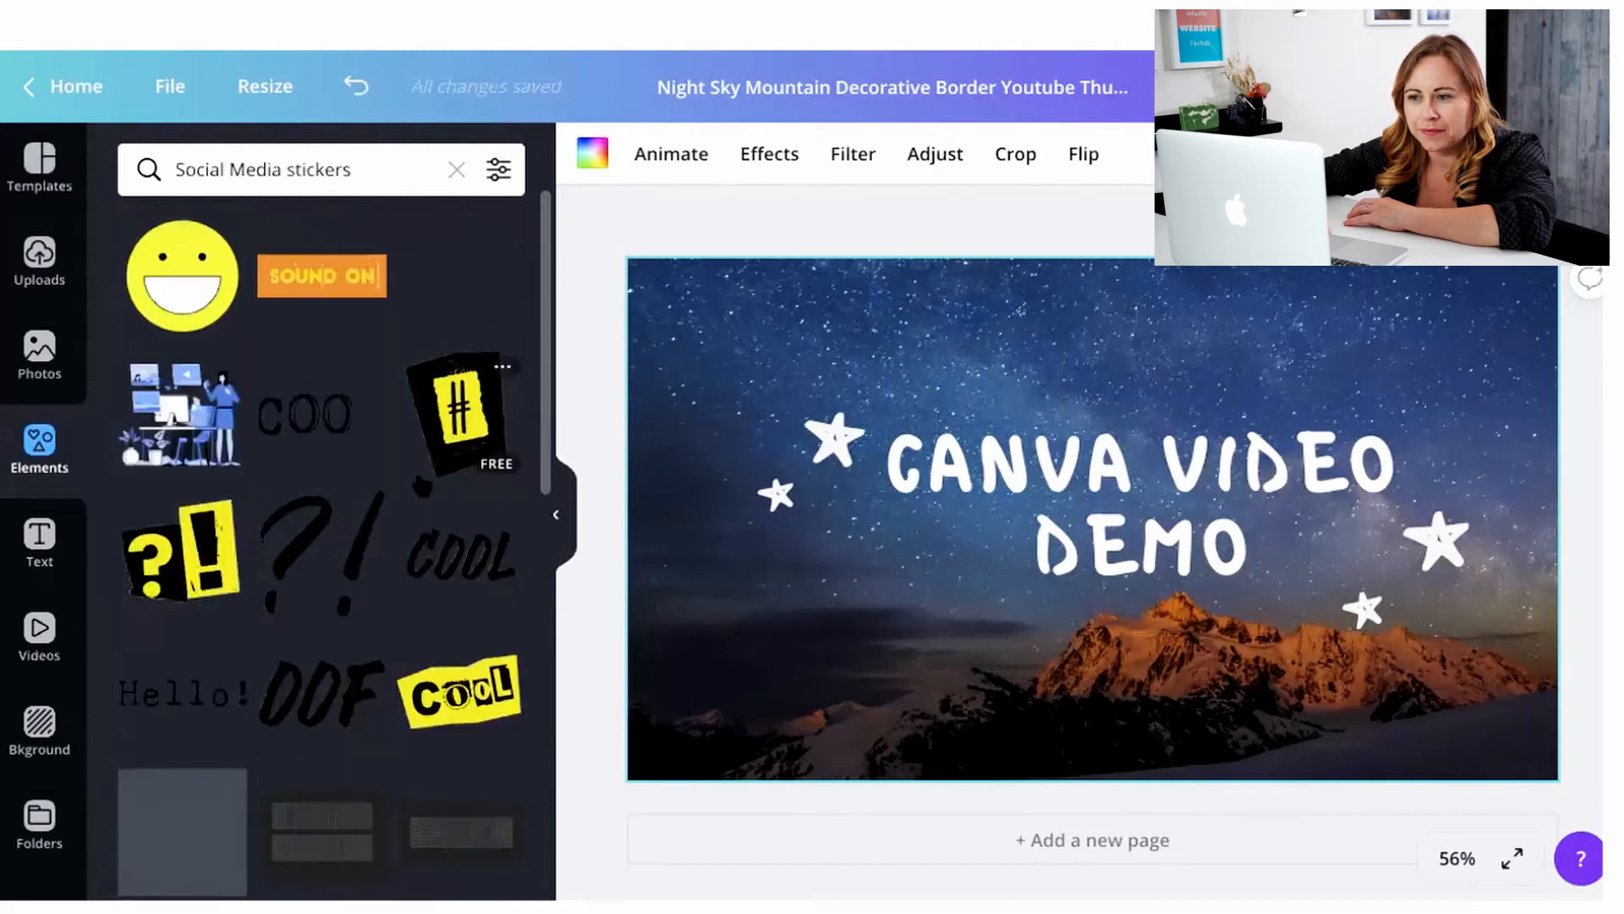
# Add the pink and yellow "hello!" sticker from the Social Media stickers to the thumbnail
pyautogui.scroll(-4, 420, 484)
pyautogui.scroll(-10, 420, 484)
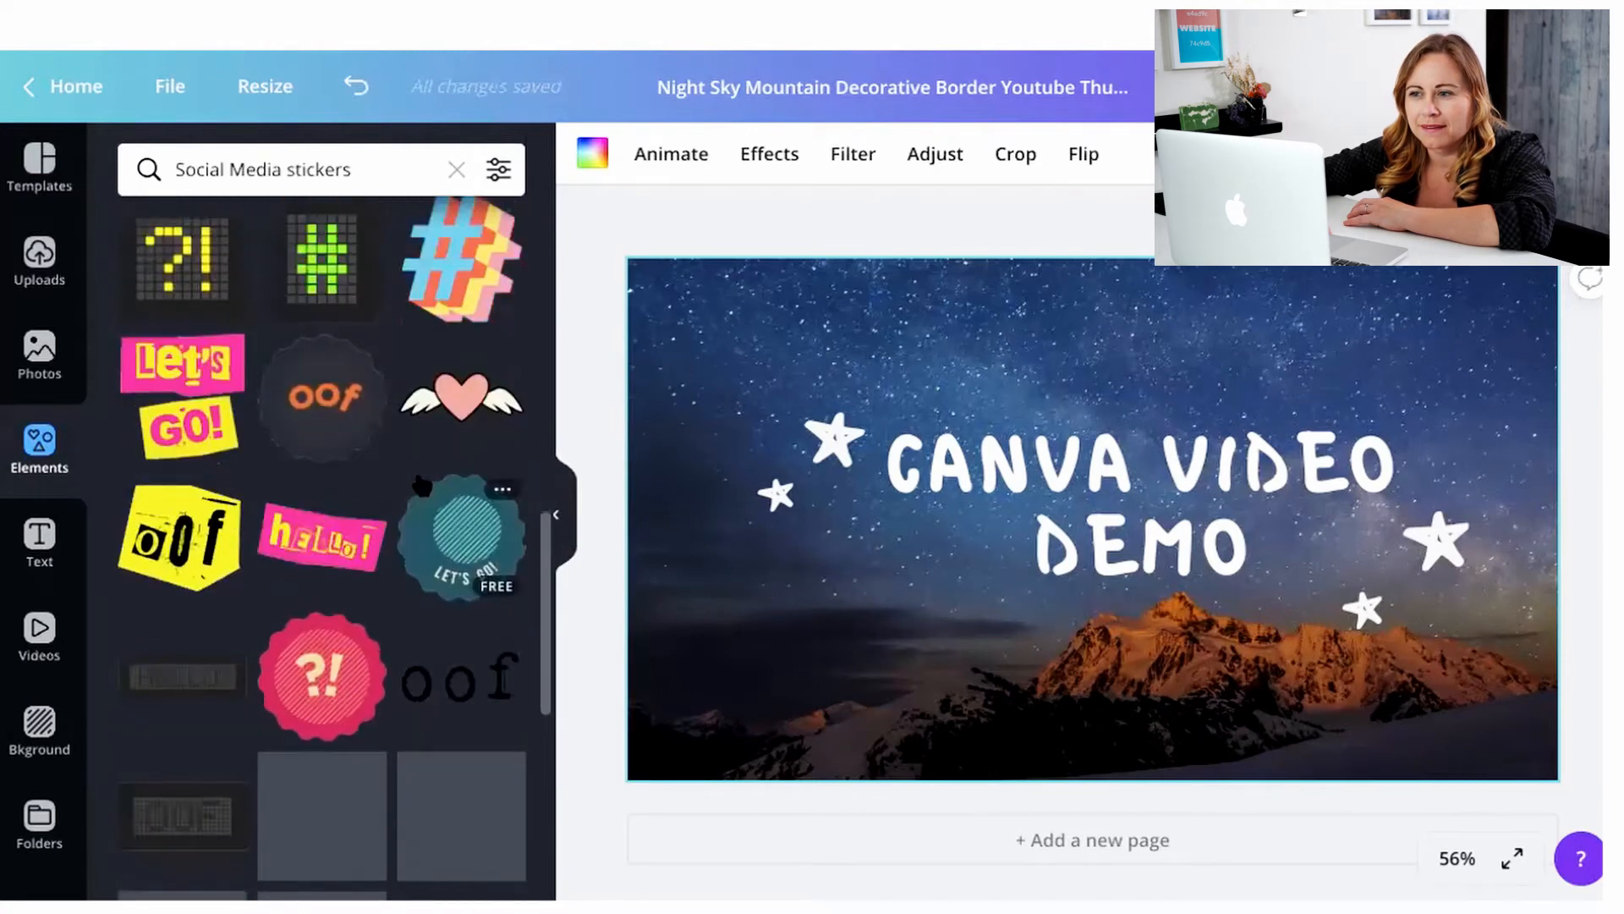
pyautogui.scroll(1, 420, 484)
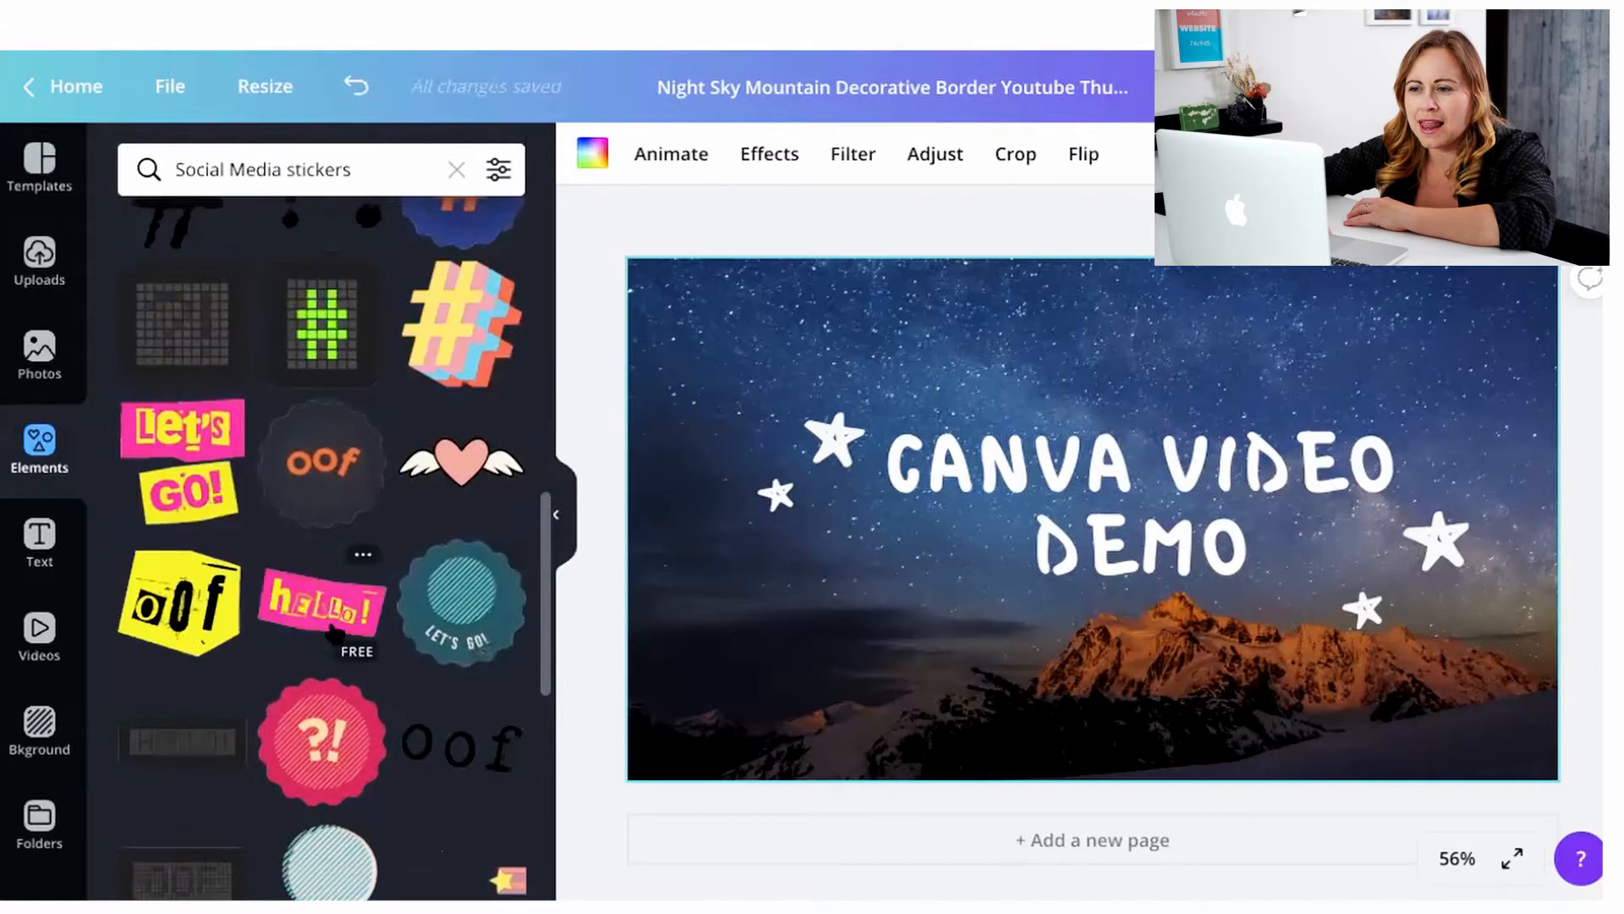
pyautogui.click(321, 607)
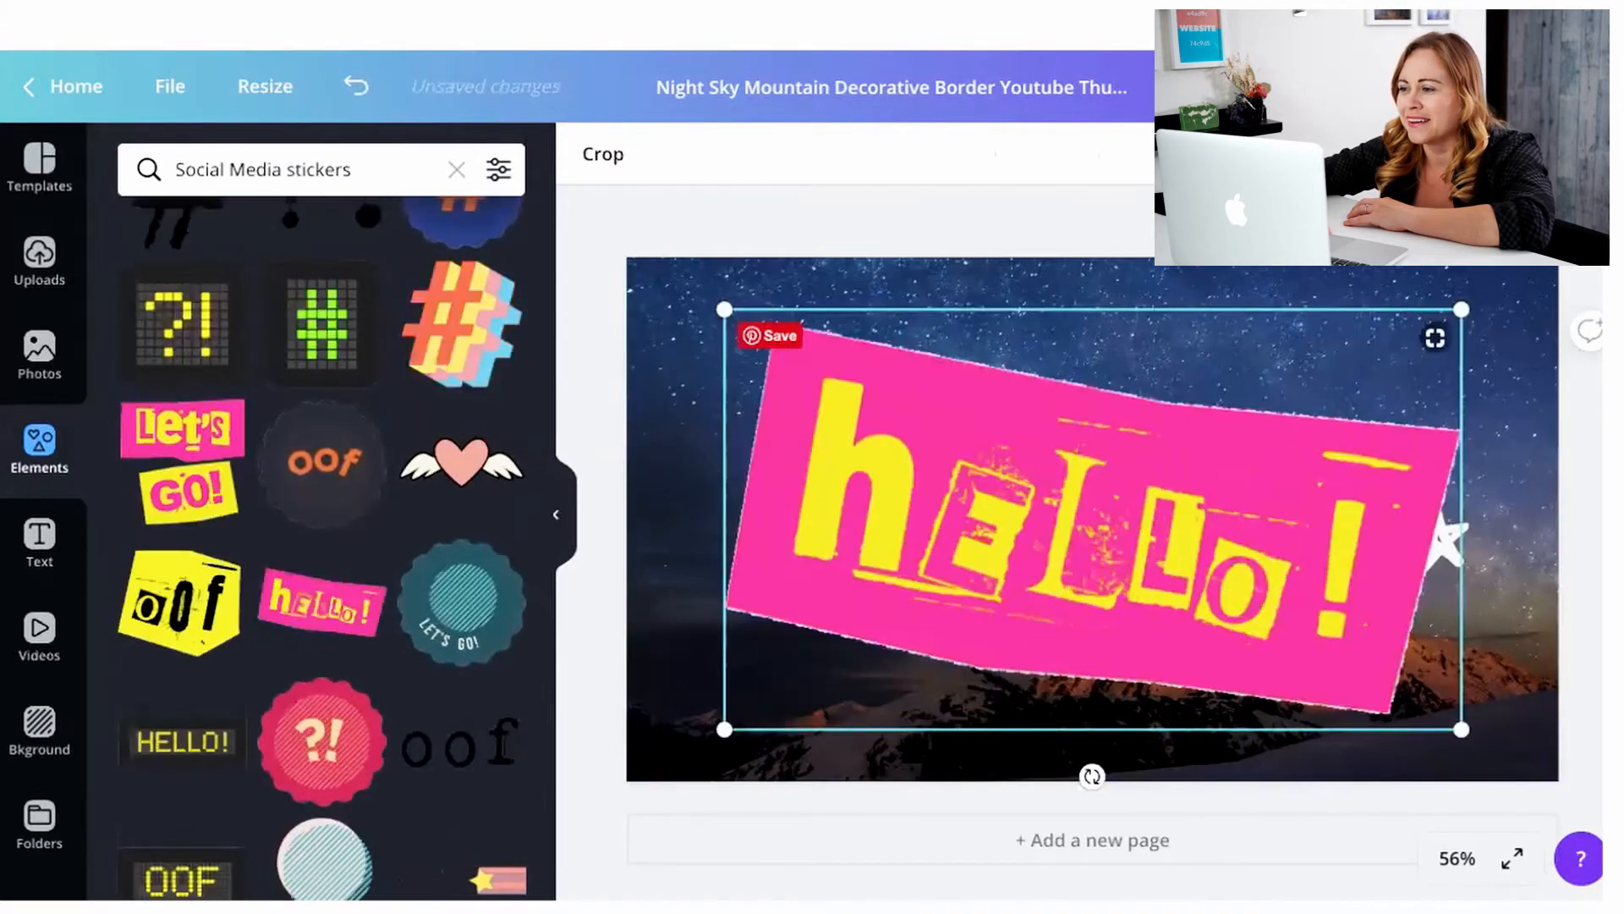
# Shrink the "hello!" sticker and place it below the title's left end, and add a small "Let's GO!" sticker in the page's upper-right corner
pyautogui.moveTo(1457, 729); pyautogui.dragTo(923, 572)
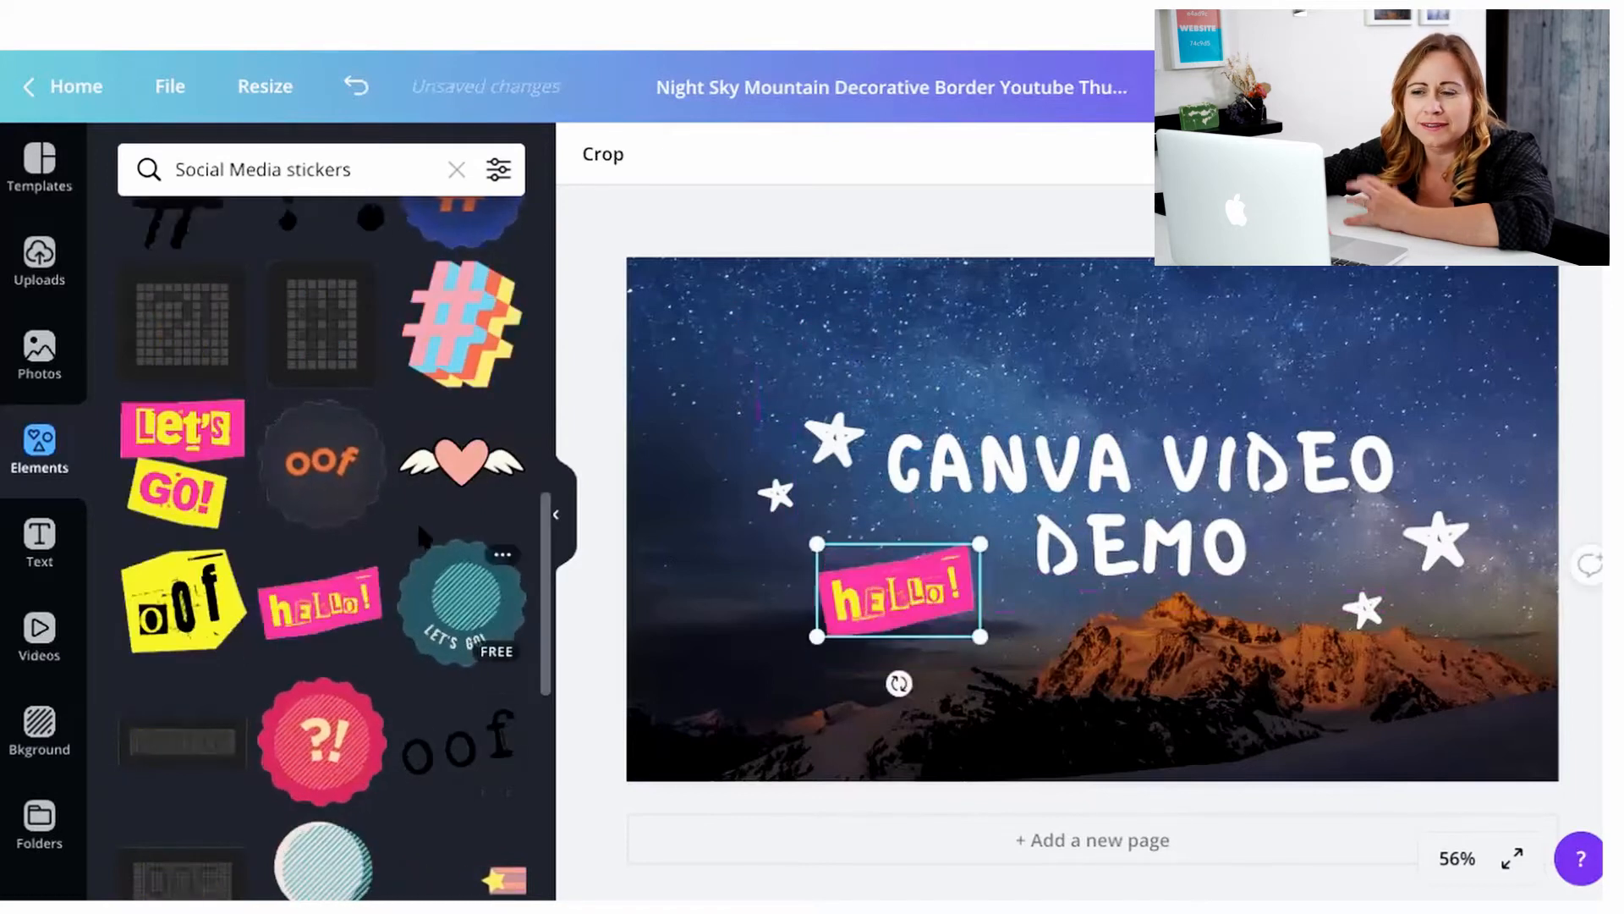
pyautogui.click(203, 435)
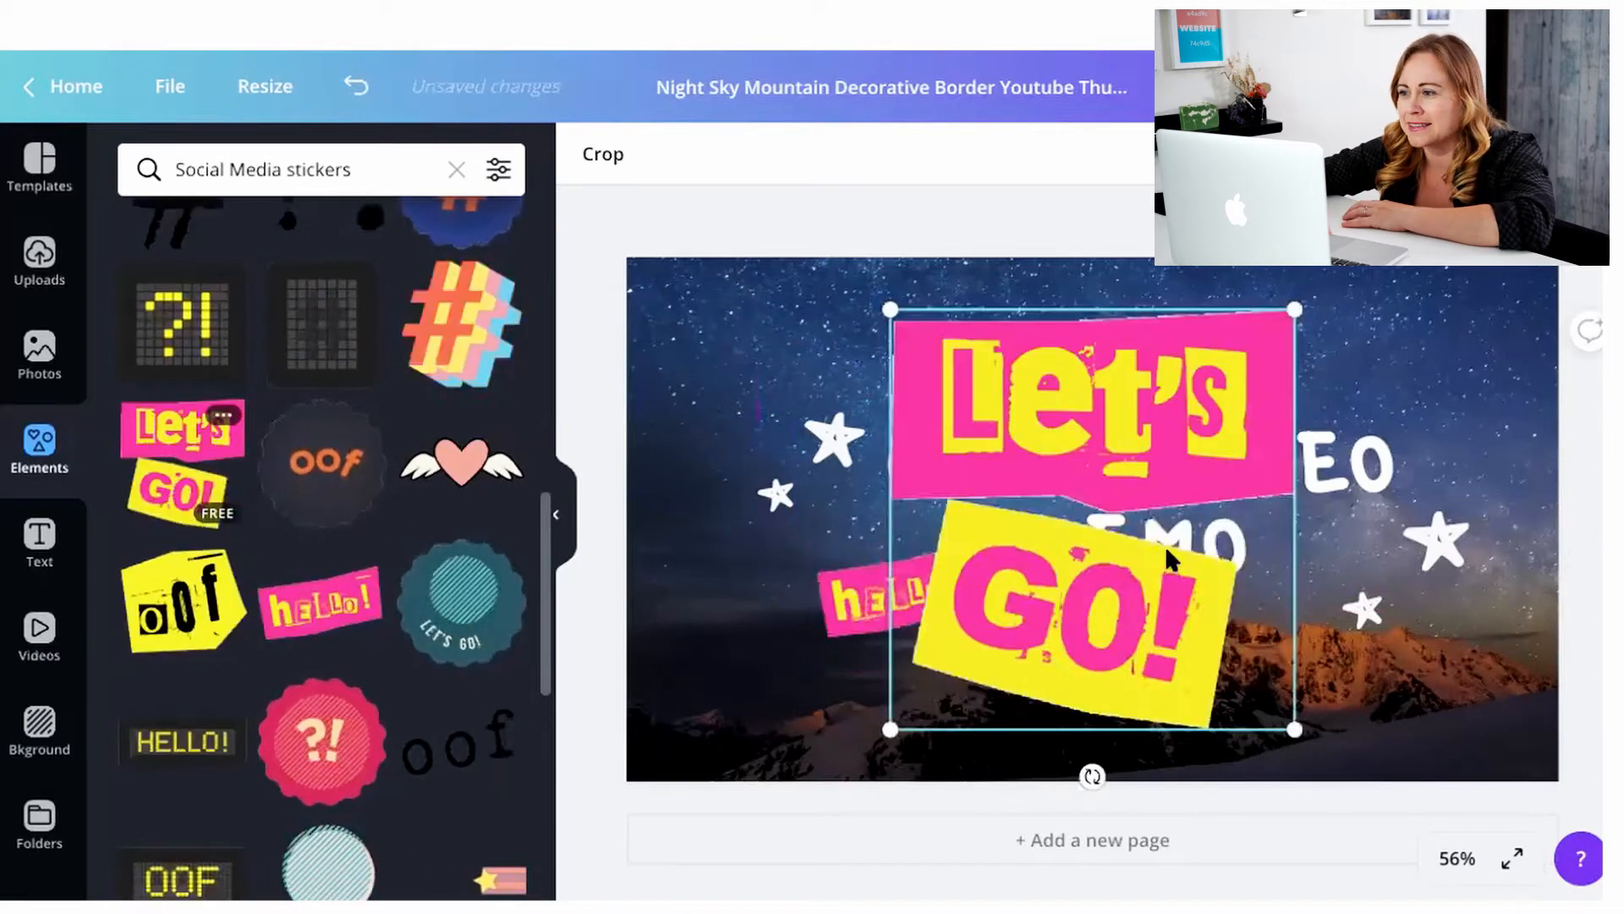
pyautogui.moveTo(1295, 725); pyautogui.dragTo(1413, 357)
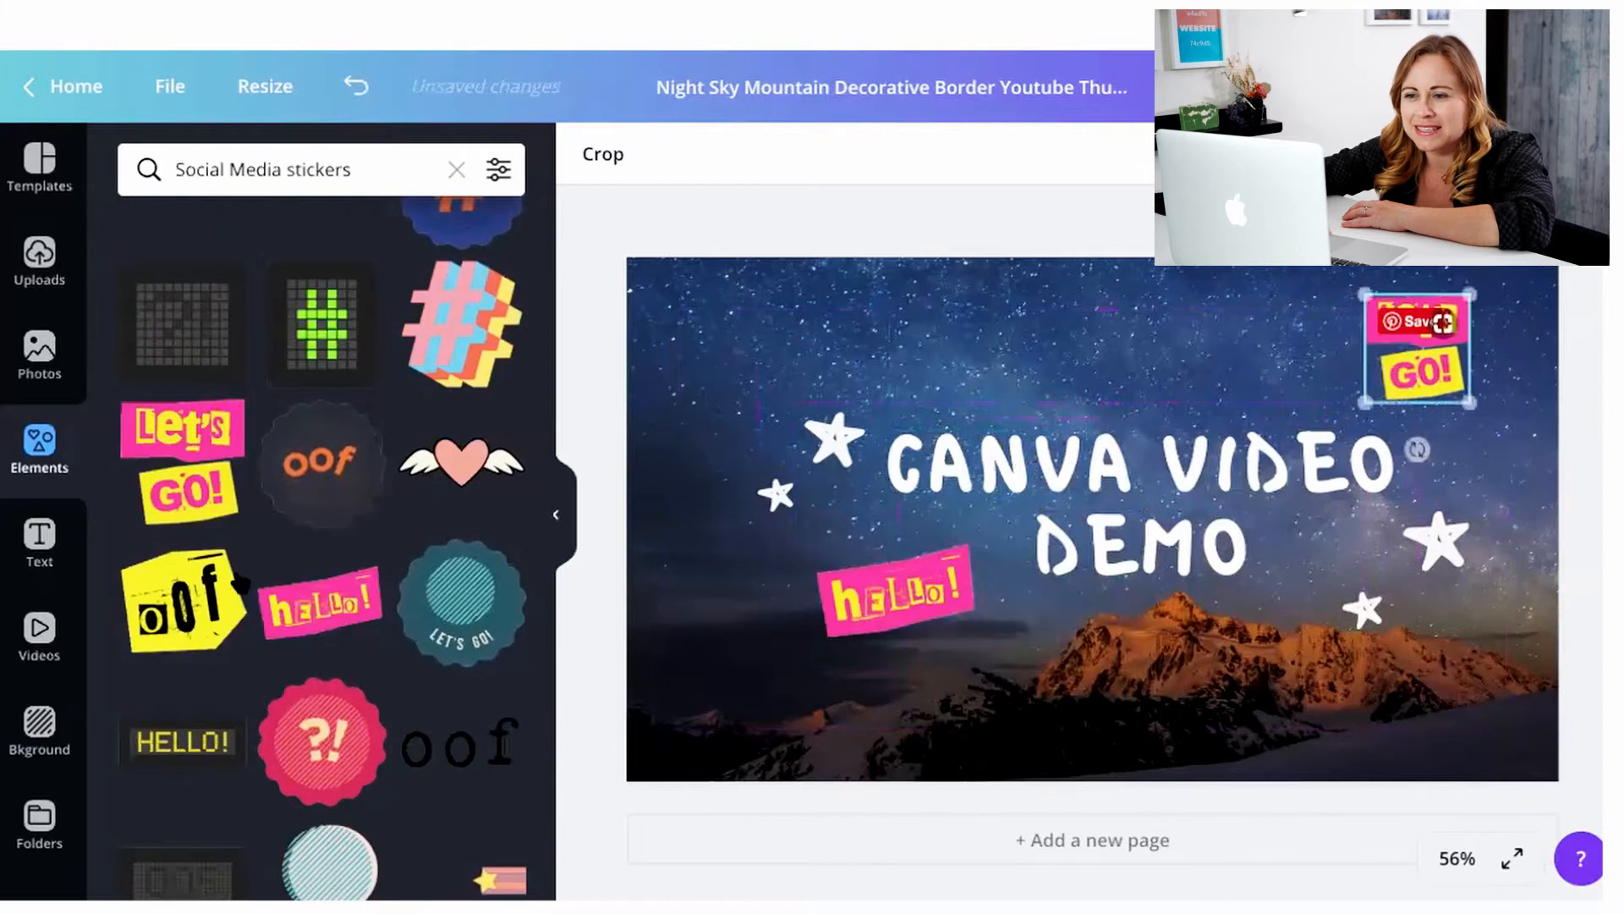
# Add the yellow shooting star sticker, shrink it and place it in the page's lower-right corner, running partly off the page
pyautogui.scroll(-8, 210, 554)
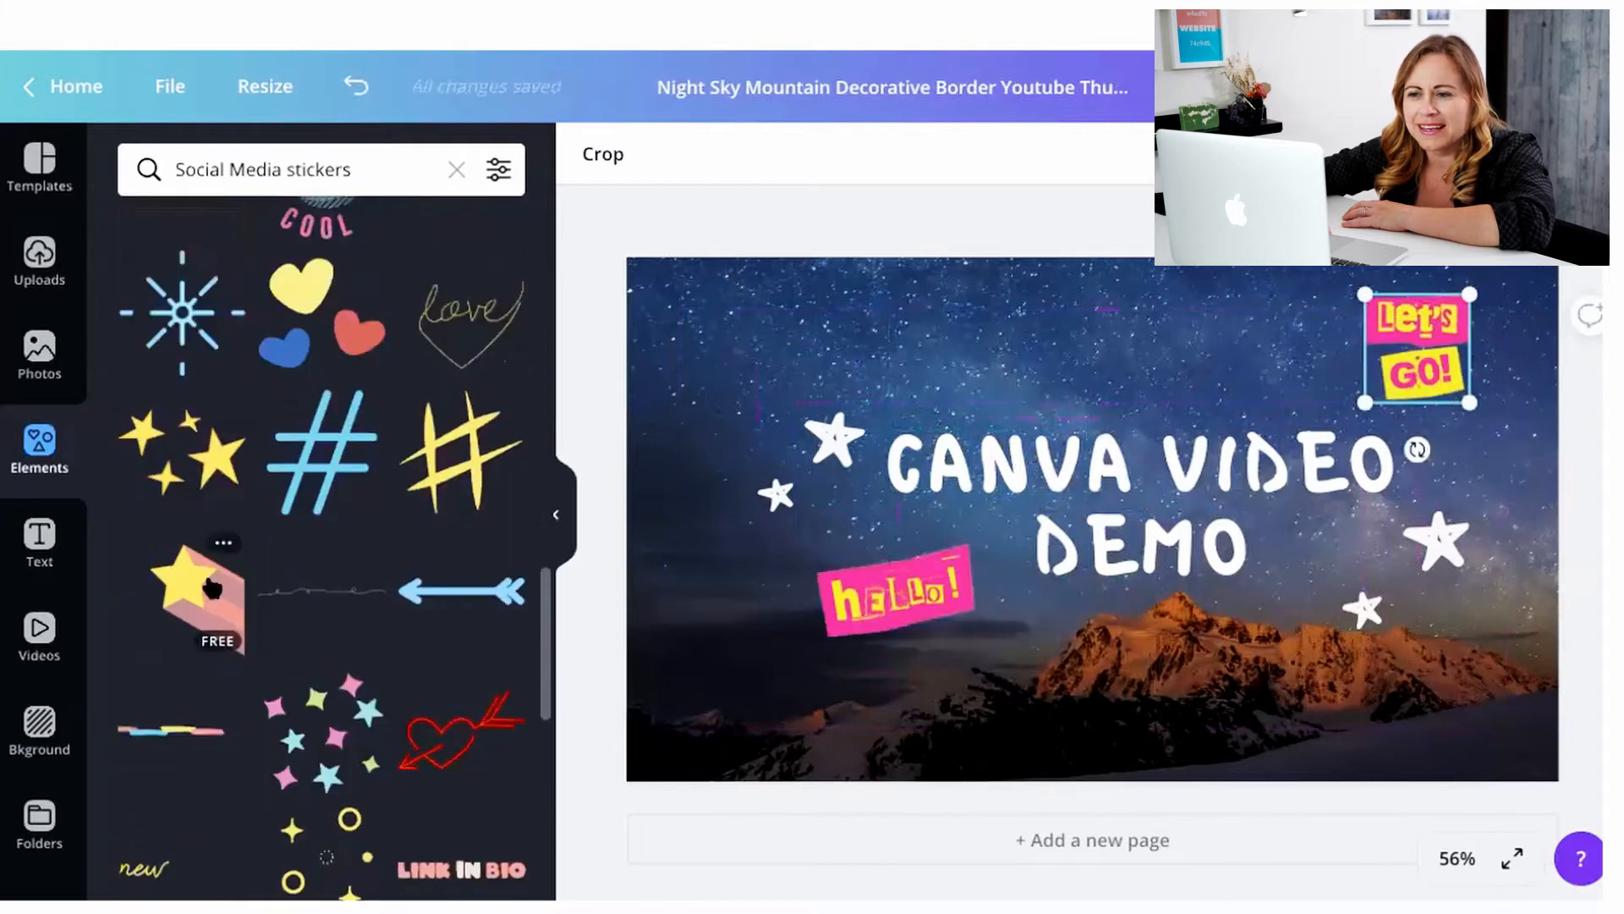
pyautogui.click(193, 588)
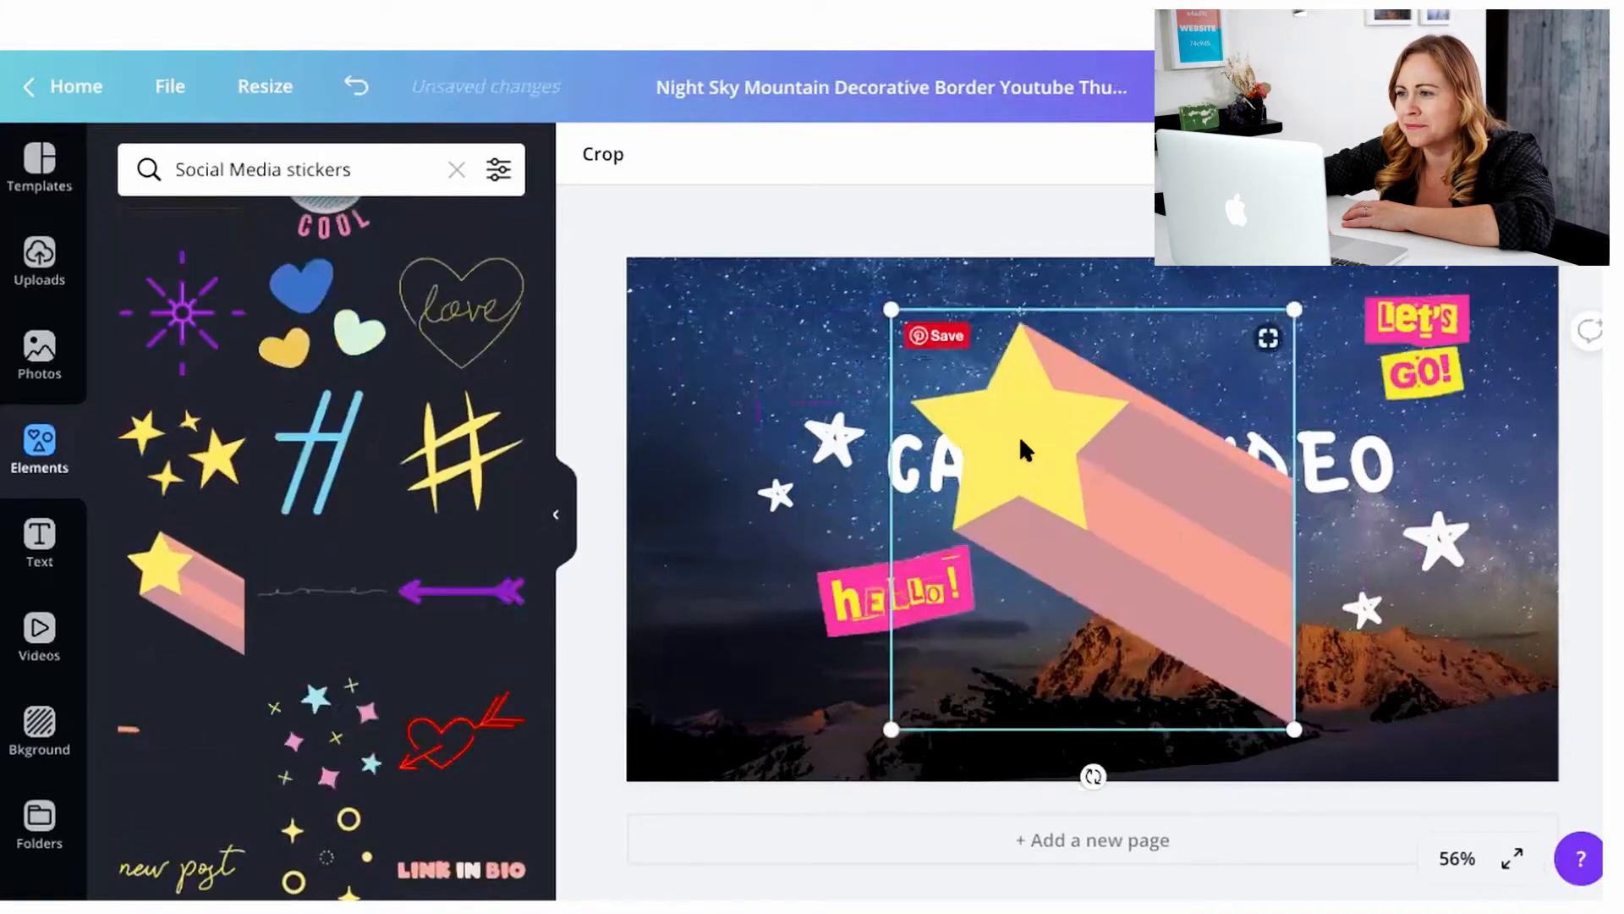
pyautogui.moveTo(1132, 523); pyautogui.dragTo(1474, 652)
pyautogui.moveTo(1310, 480); pyautogui.dragTo(1341, 550)
pyautogui.moveTo(1480, 706)
pyautogui.mouseDown()
pyautogui.moveTo(1494, 711)
pyautogui.moveTo(1482, 700)
pyautogui.mouseUp()
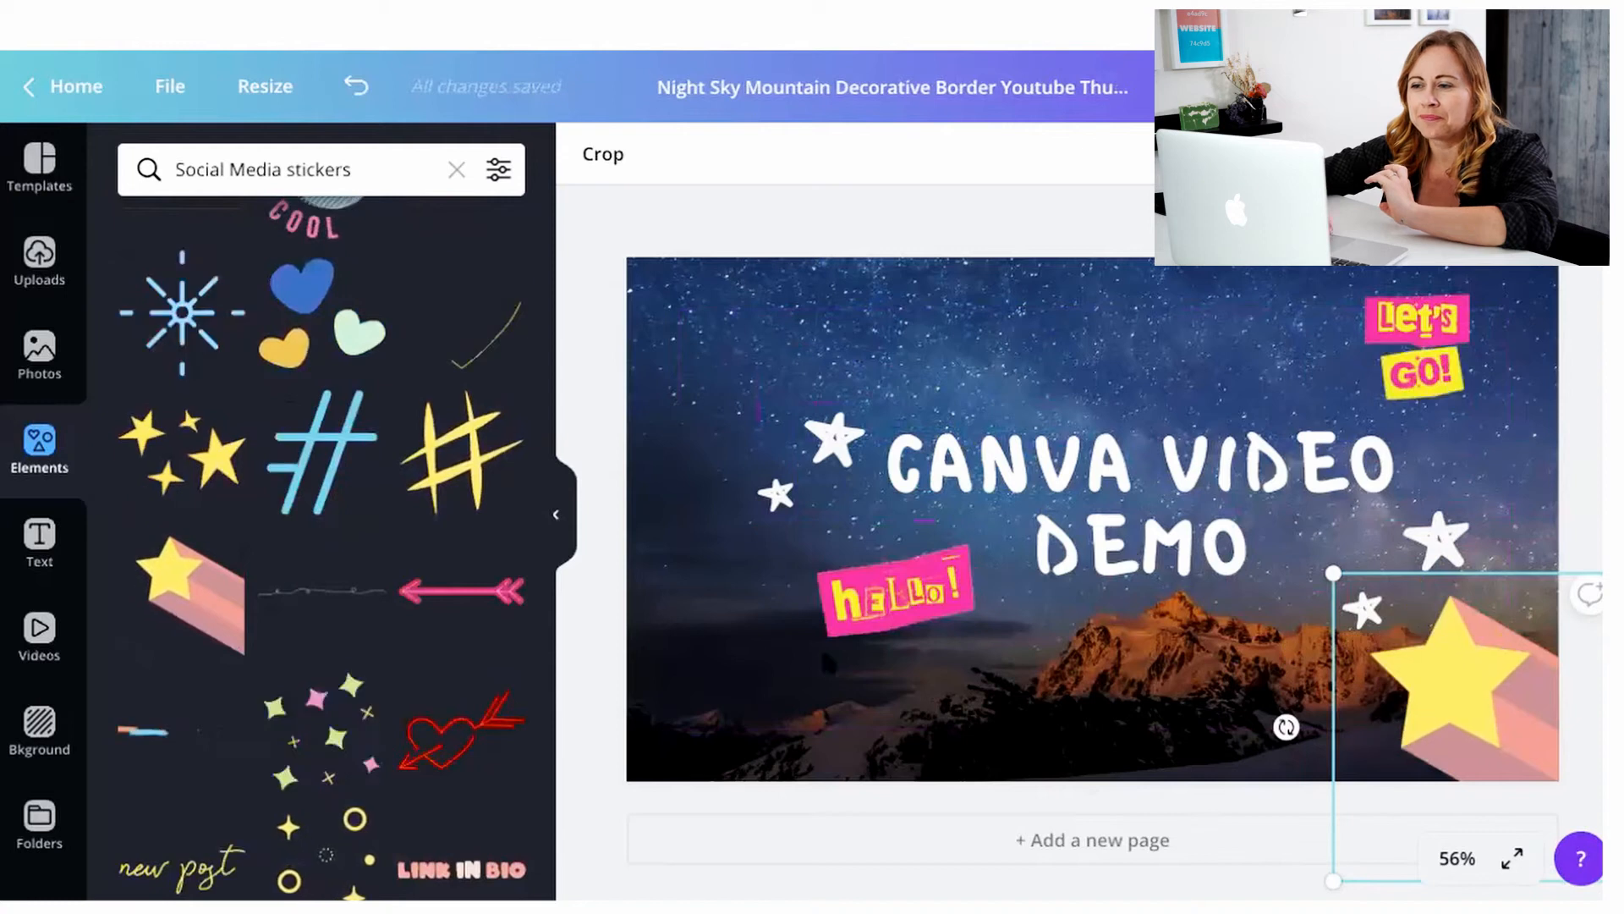
pyautogui.click(588, 647)
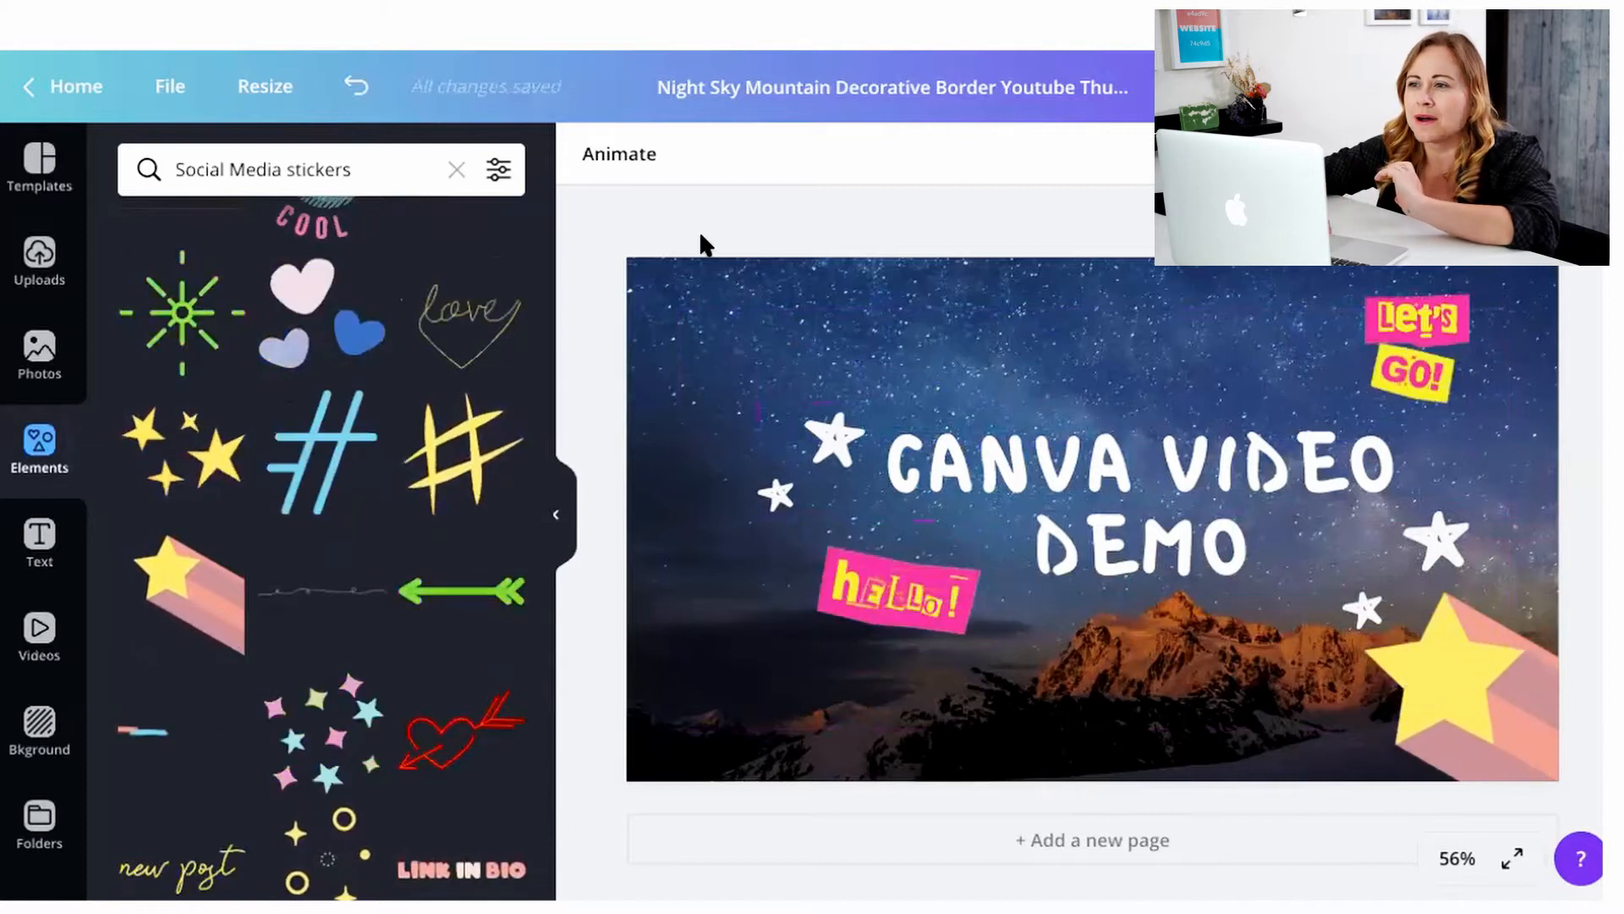
# Try the Rise animation on the page, and apply Pan
pyautogui.click(617, 154)
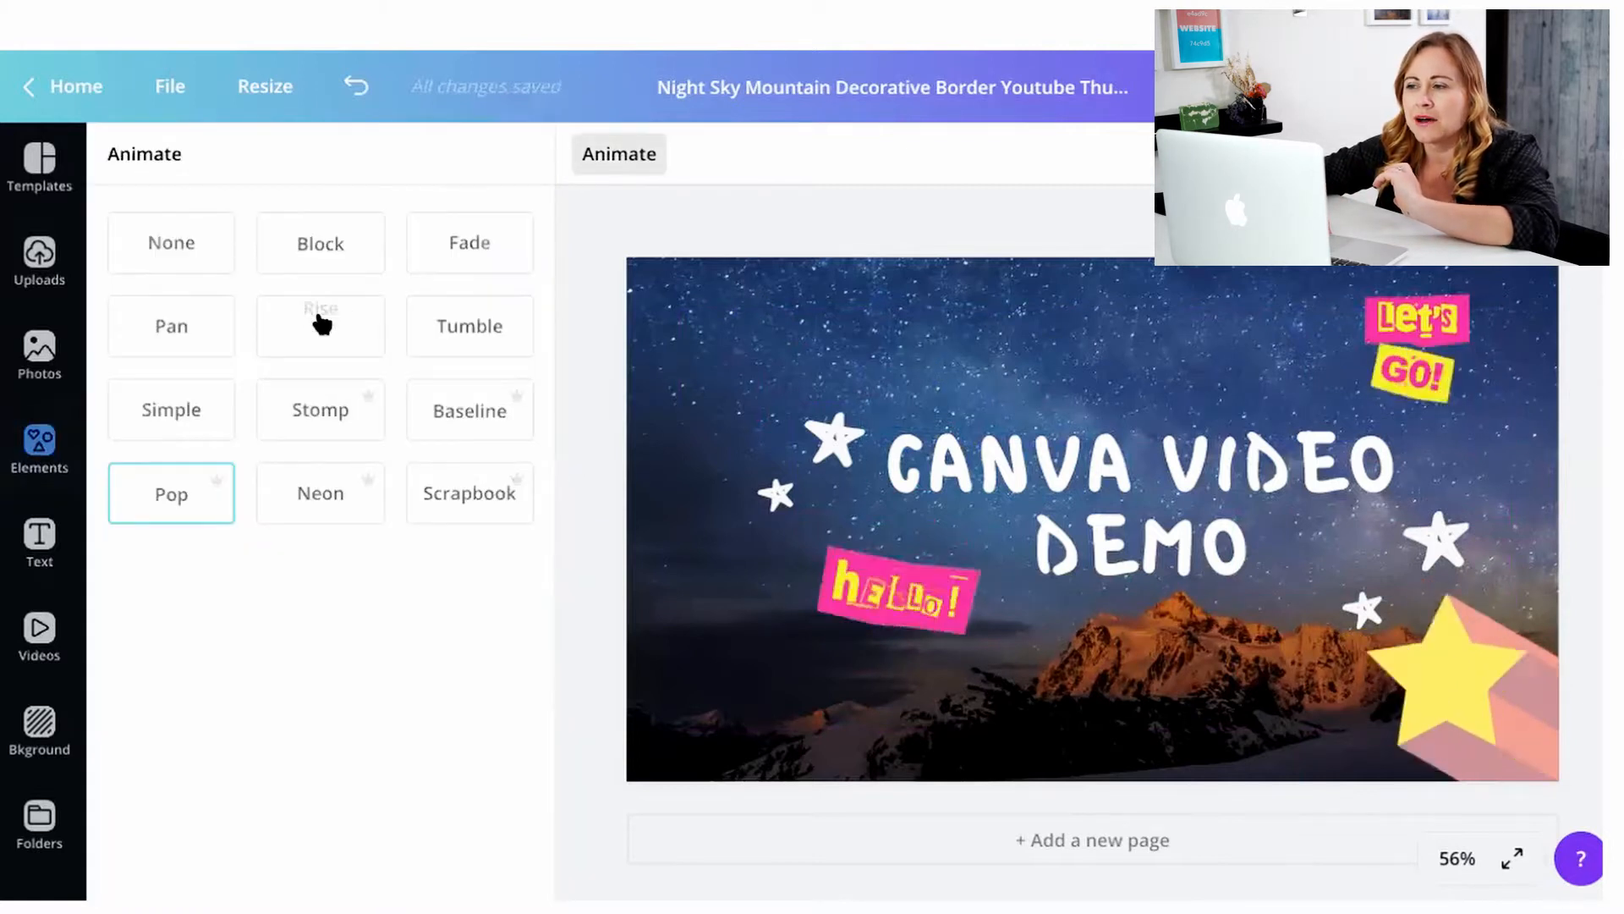
pyautogui.click(321, 325)
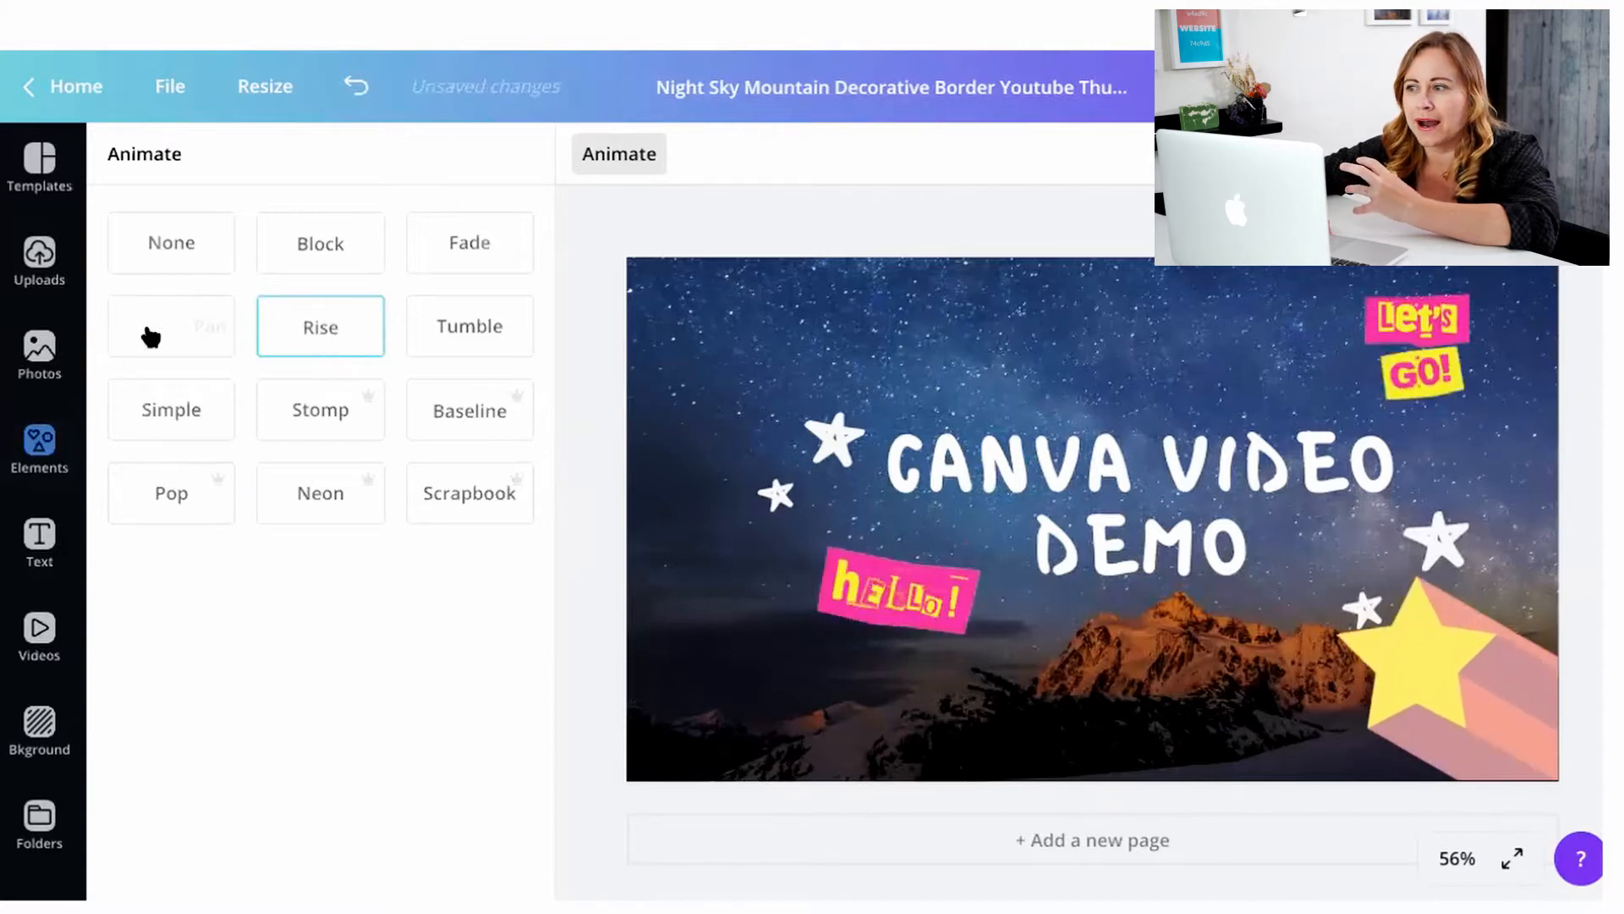
pyautogui.click(151, 337)
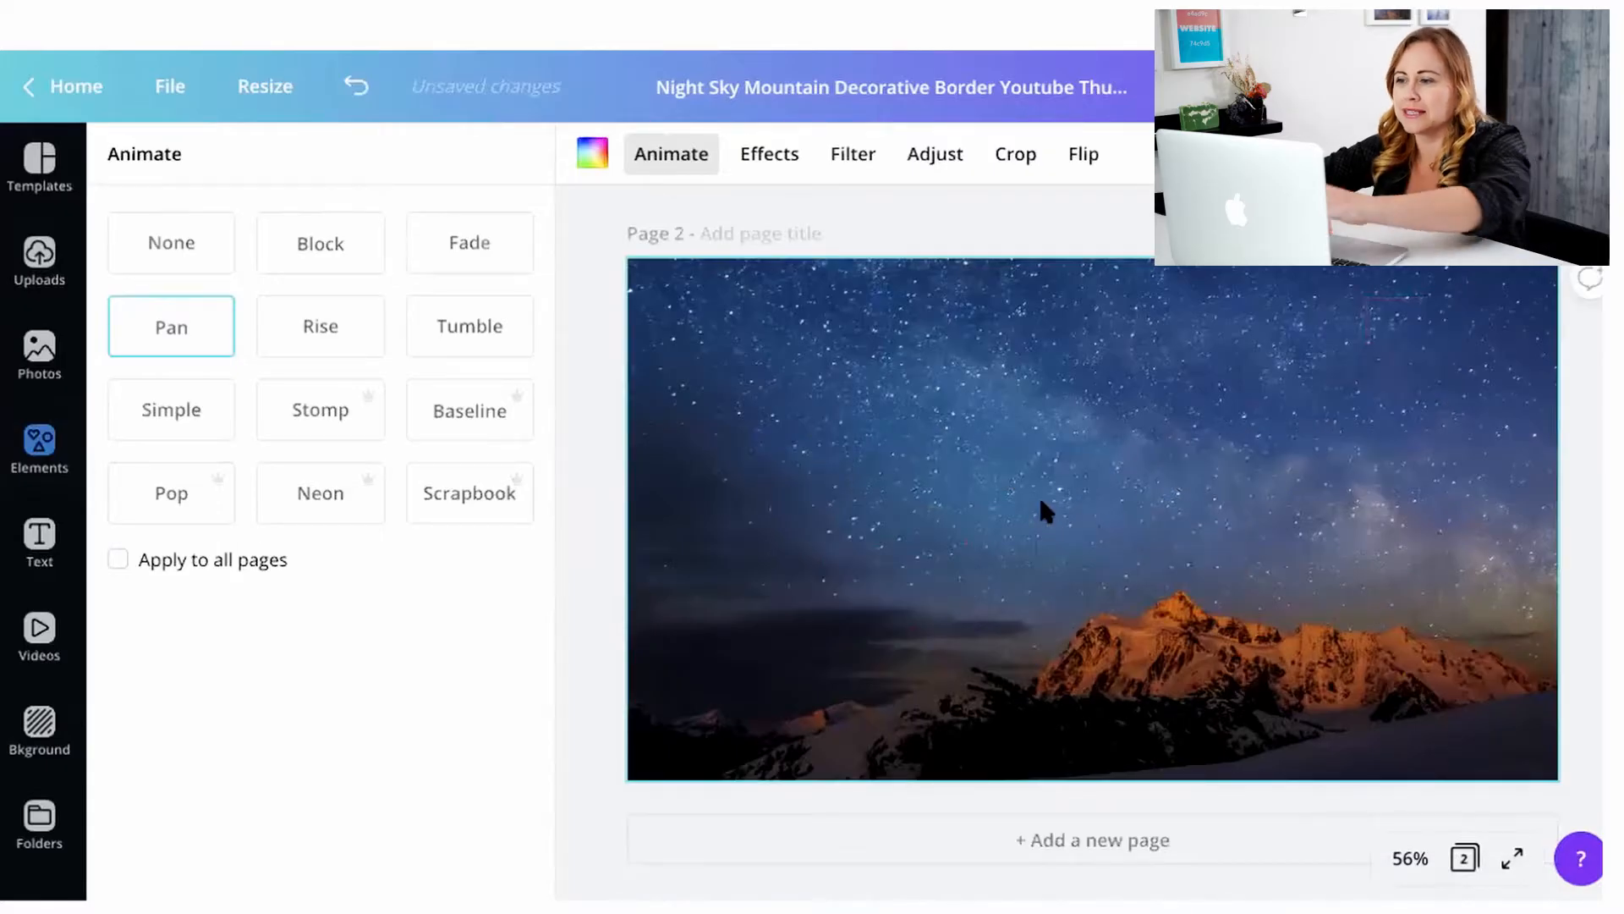
# Delete the night sky mountain background image from page 2
pyautogui.press('Delete')
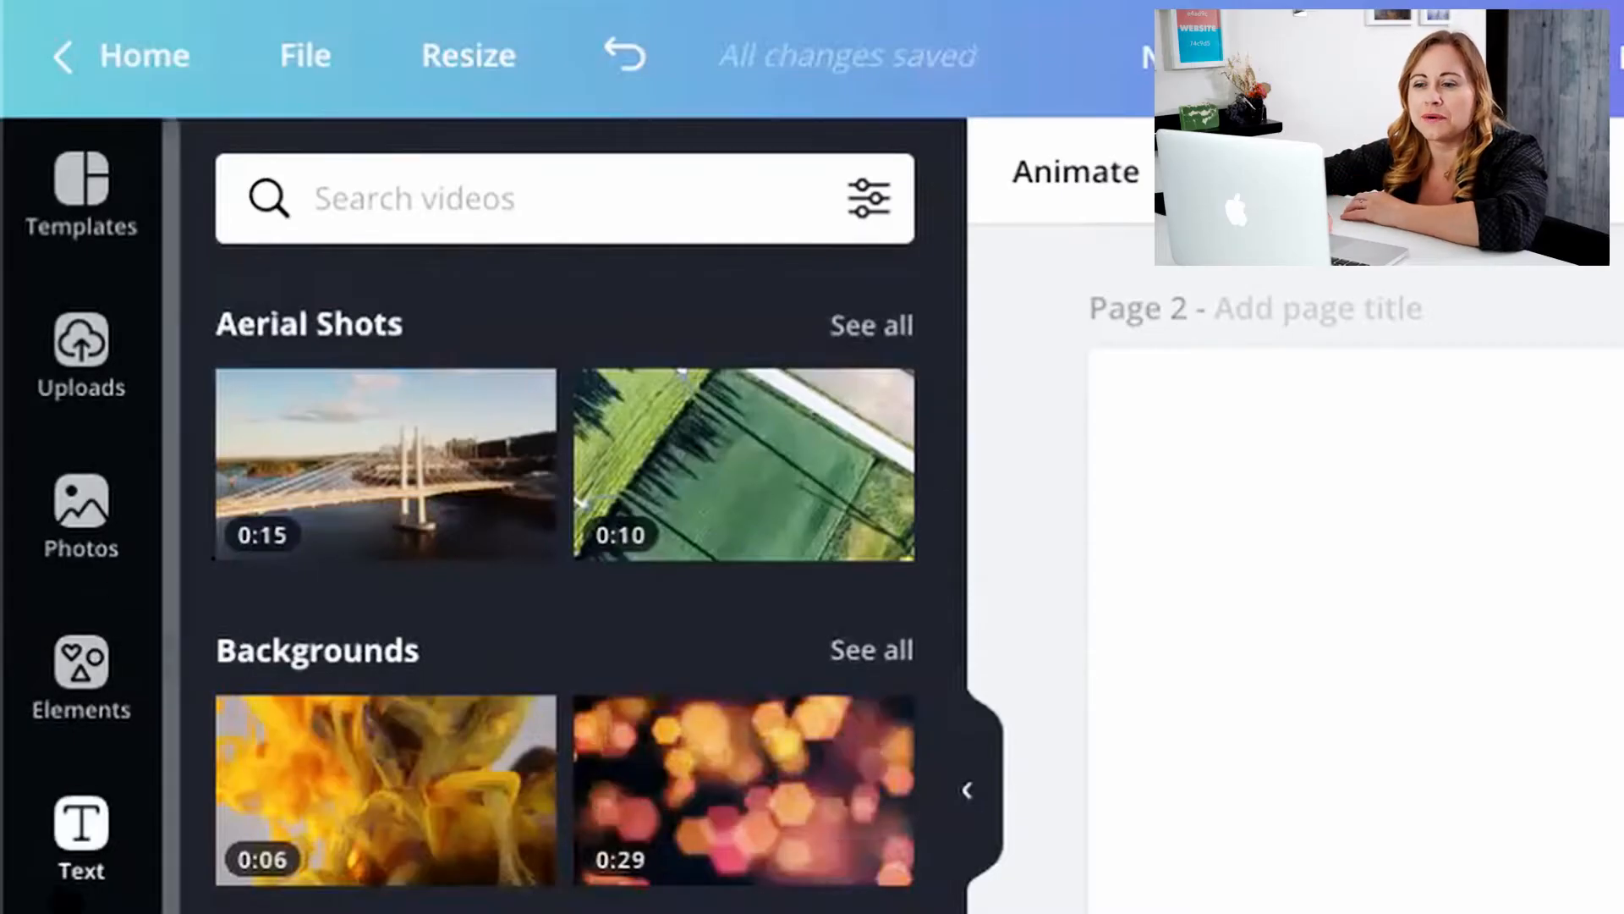
# Look through the upload sources, the uploaded videos and the stock video categories
pyautogui.click(76, 349)
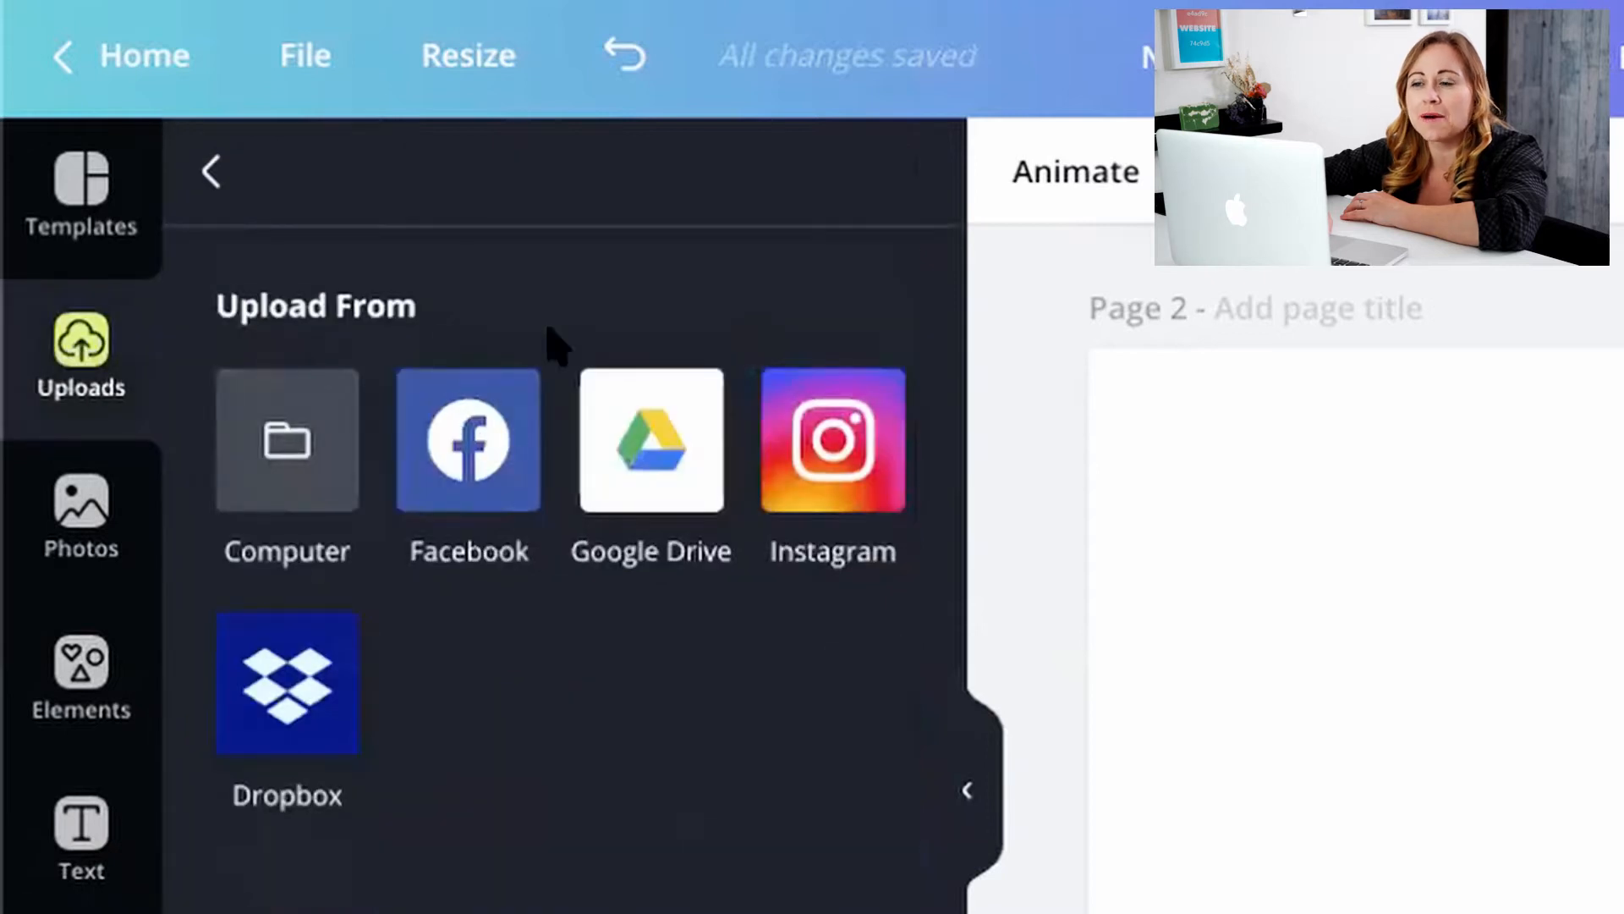
pyautogui.click(210, 174)
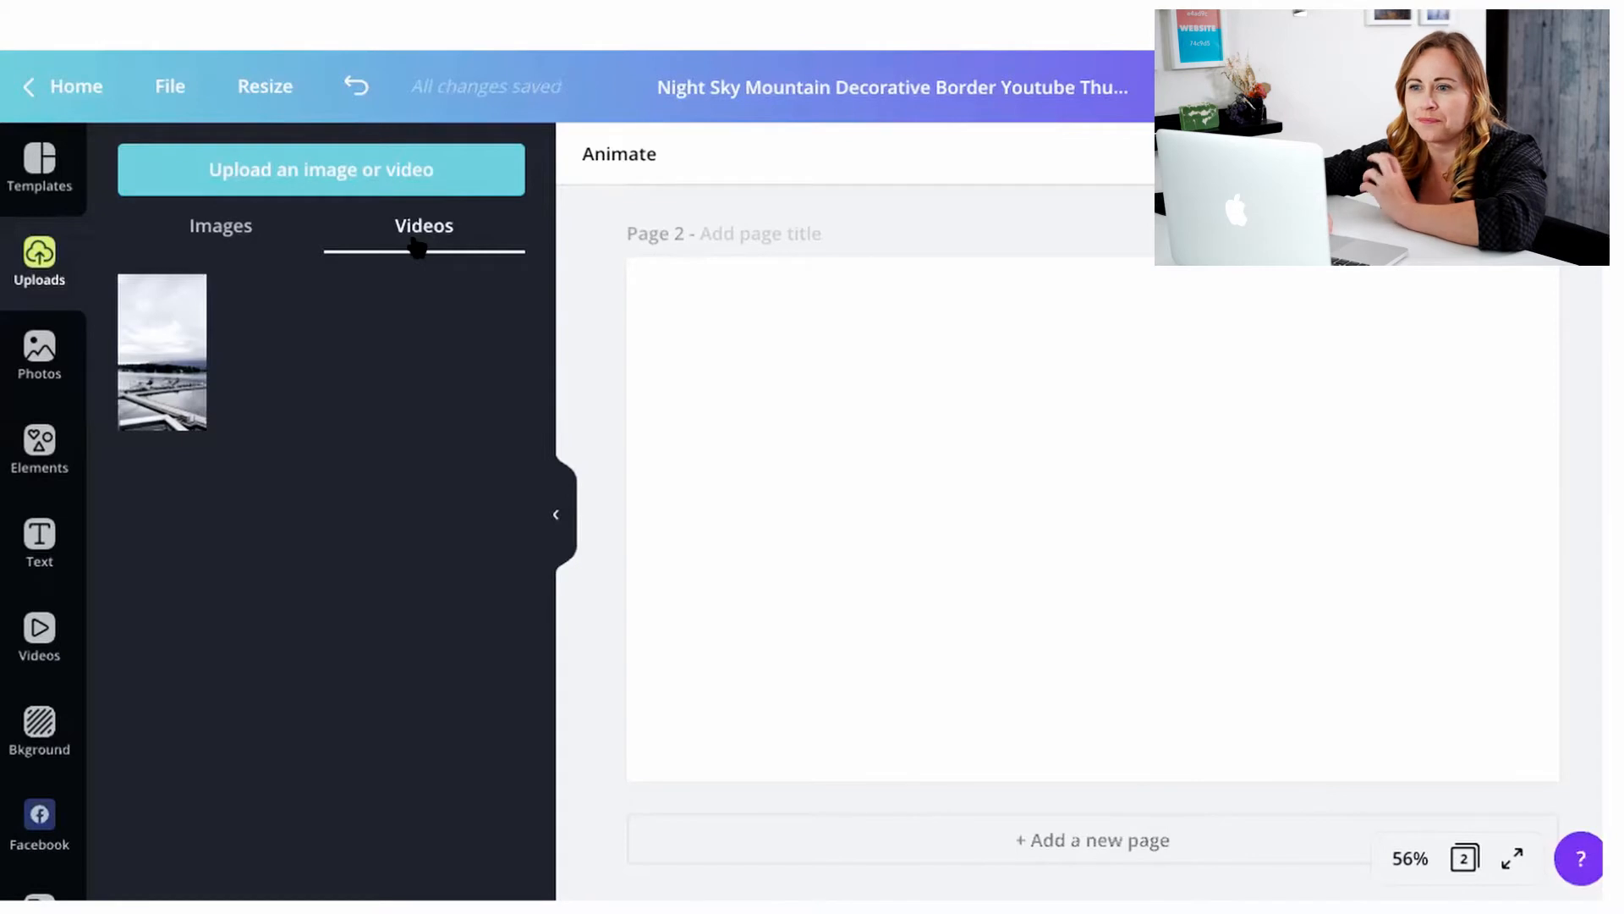
pyautogui.click(44, 622)
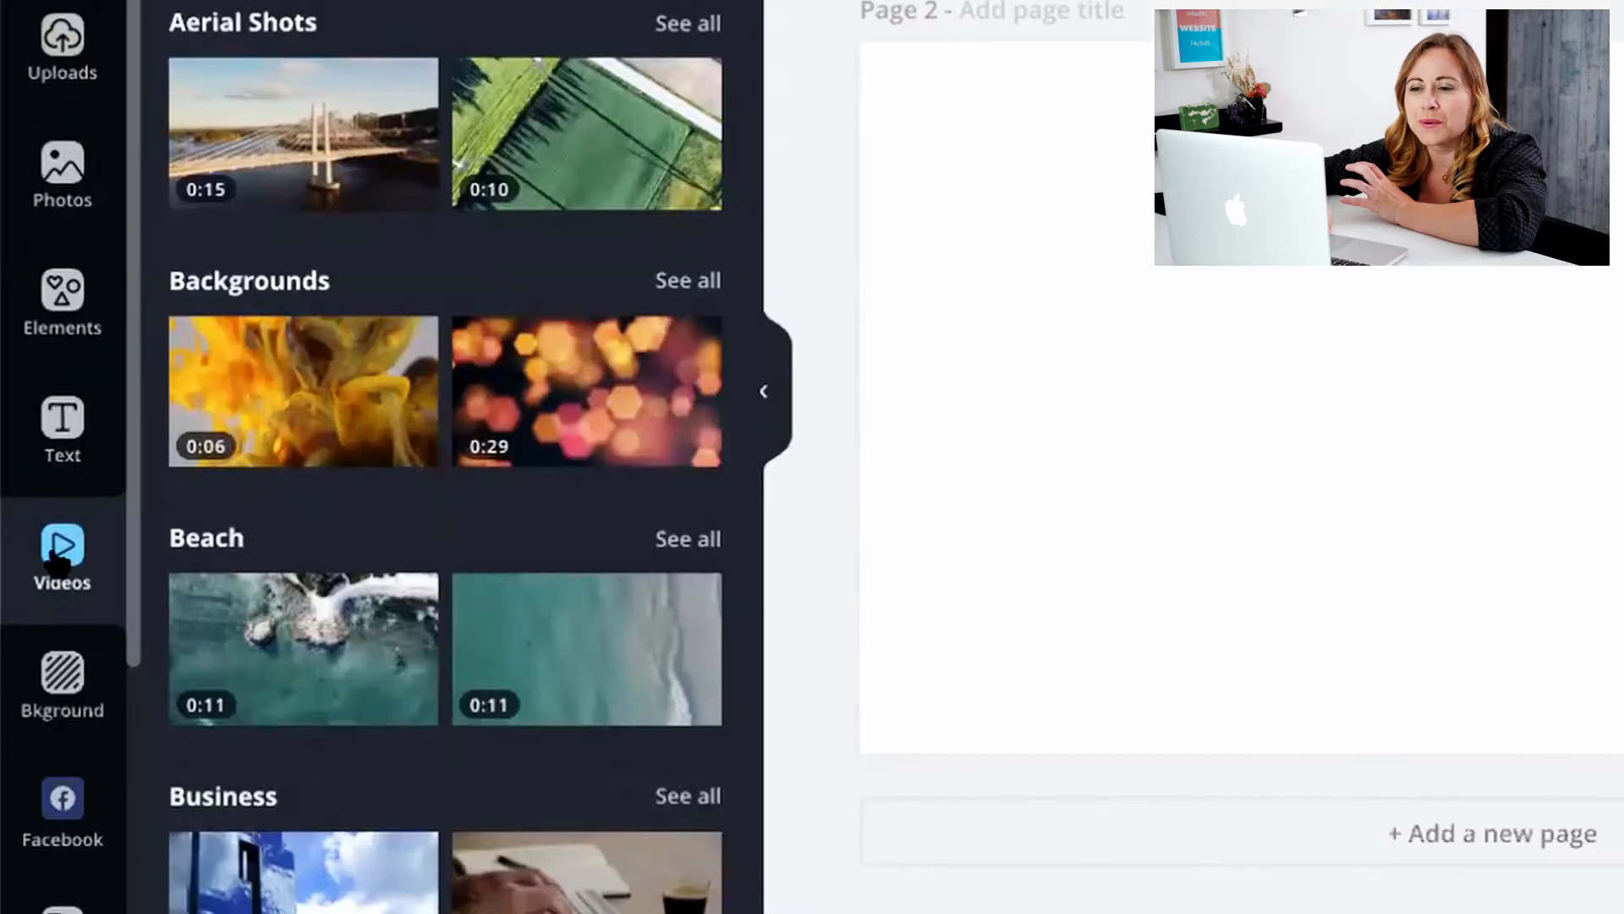
pyautogui.scroll(-20, 433, 364)
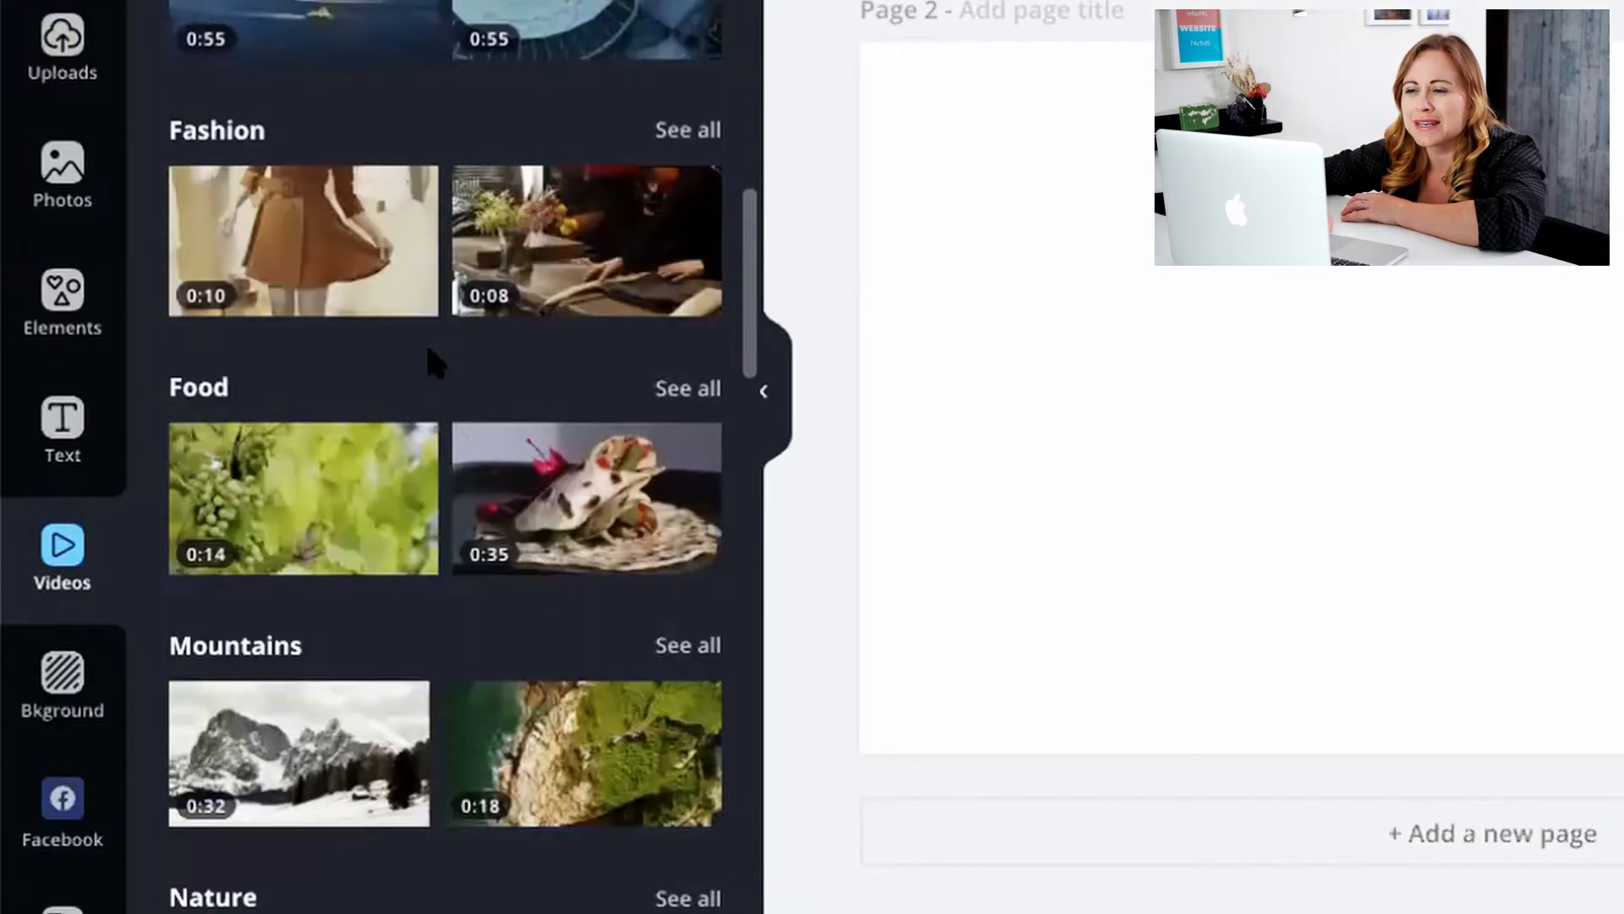
pyautogui.scroll(-12, 428, 352)
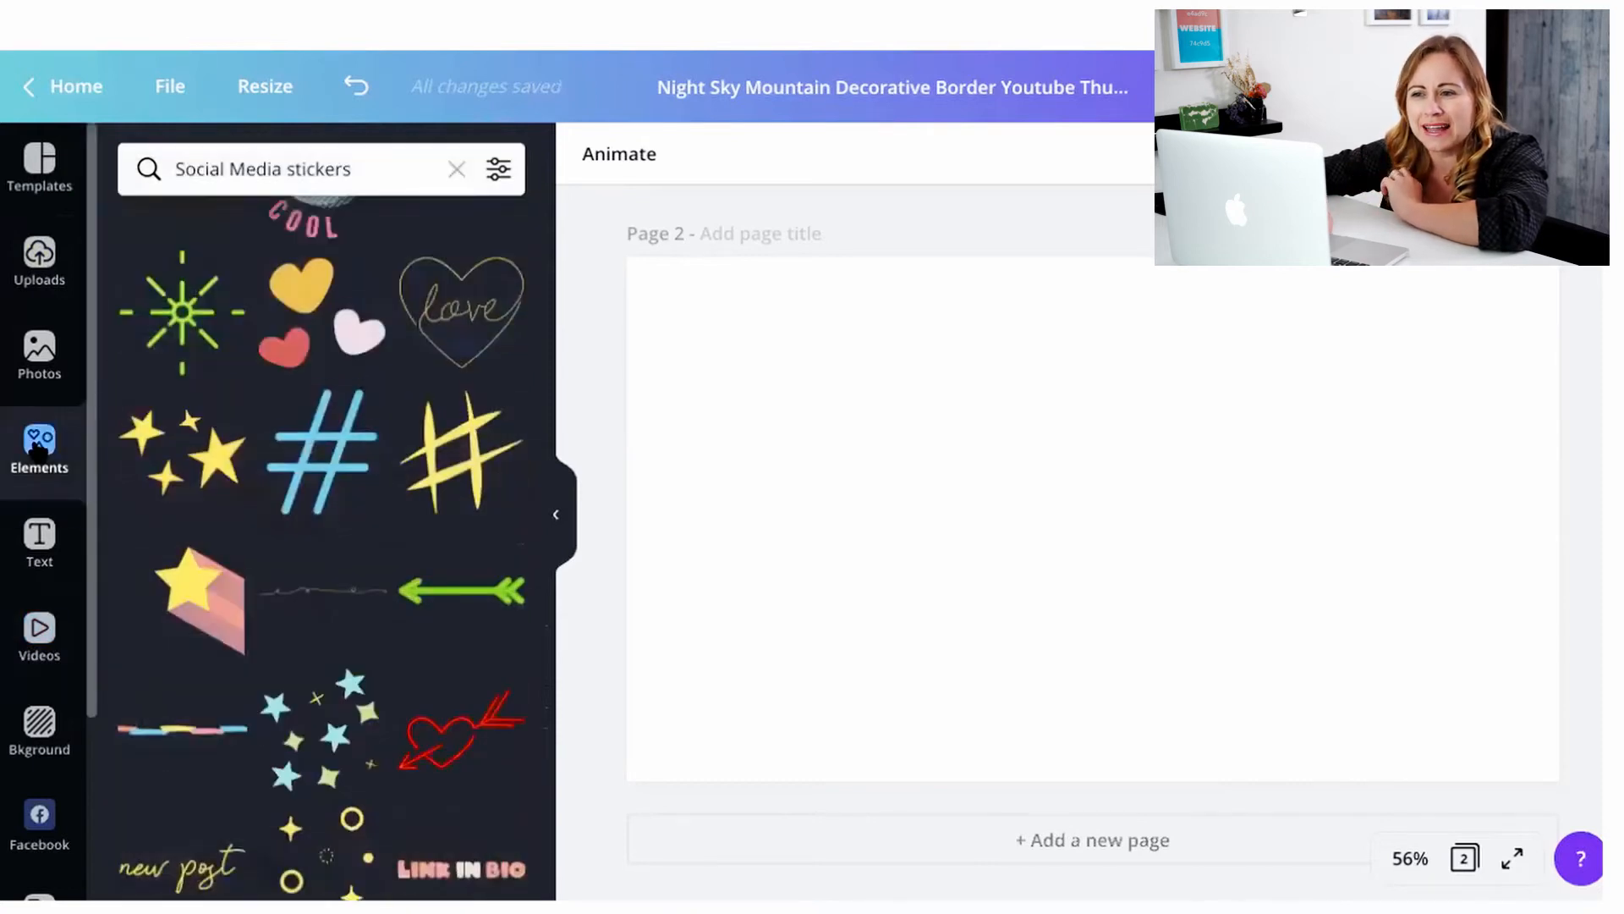
# Clear the "Social Media stickers" search and open the full Frames collection in the design elements
pyautogui.scroll(3, 322, 507)
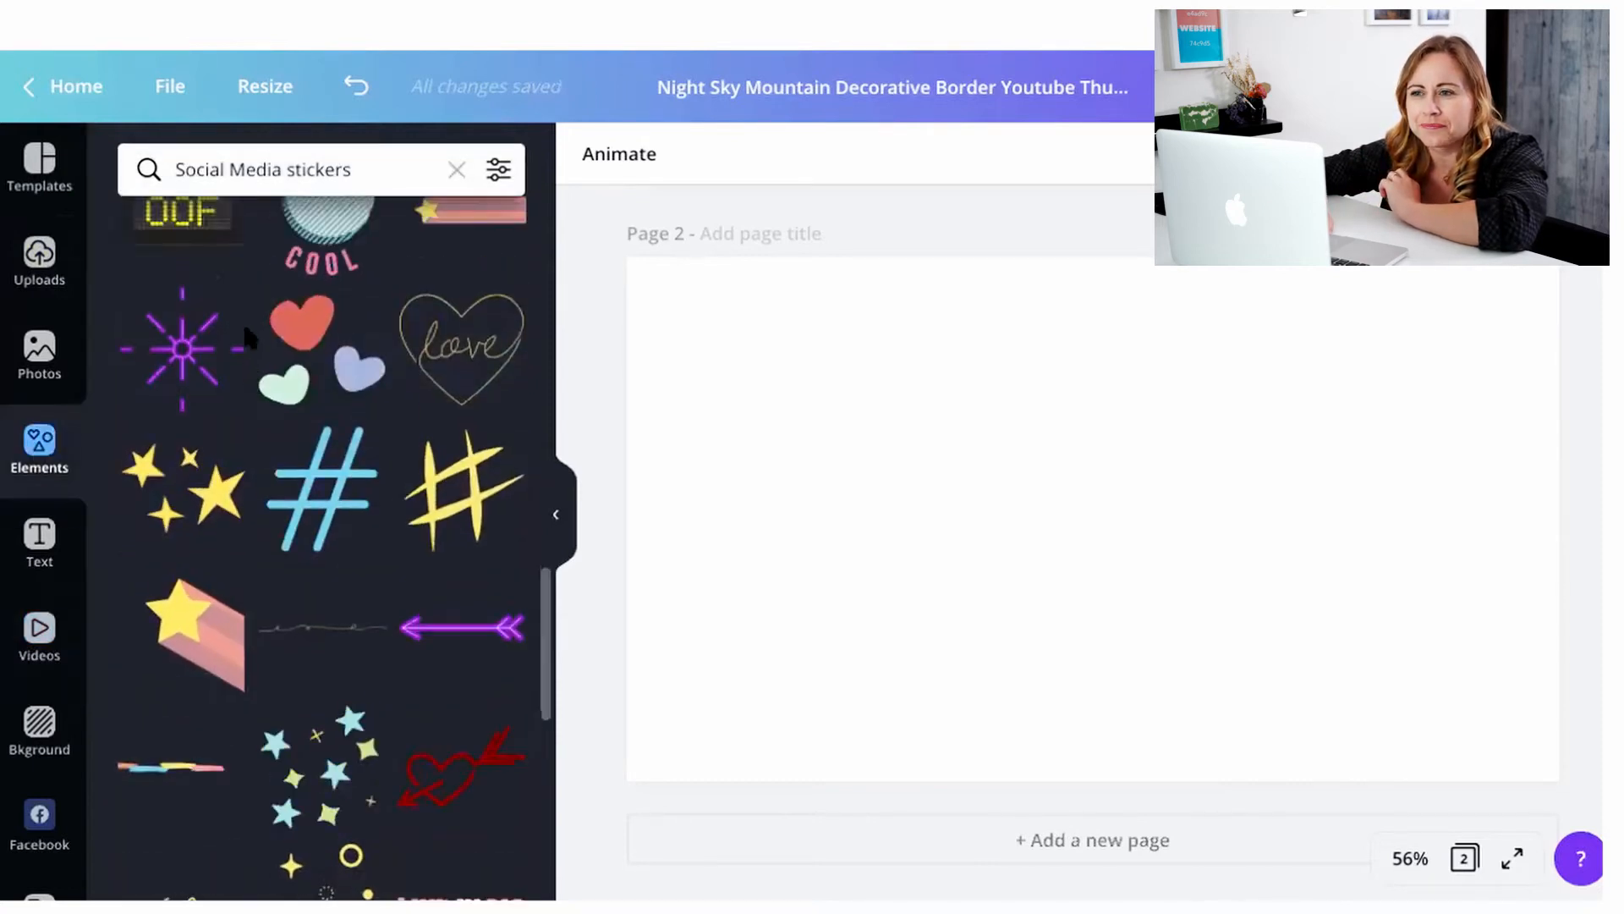
pyautogui.click(454, 169)
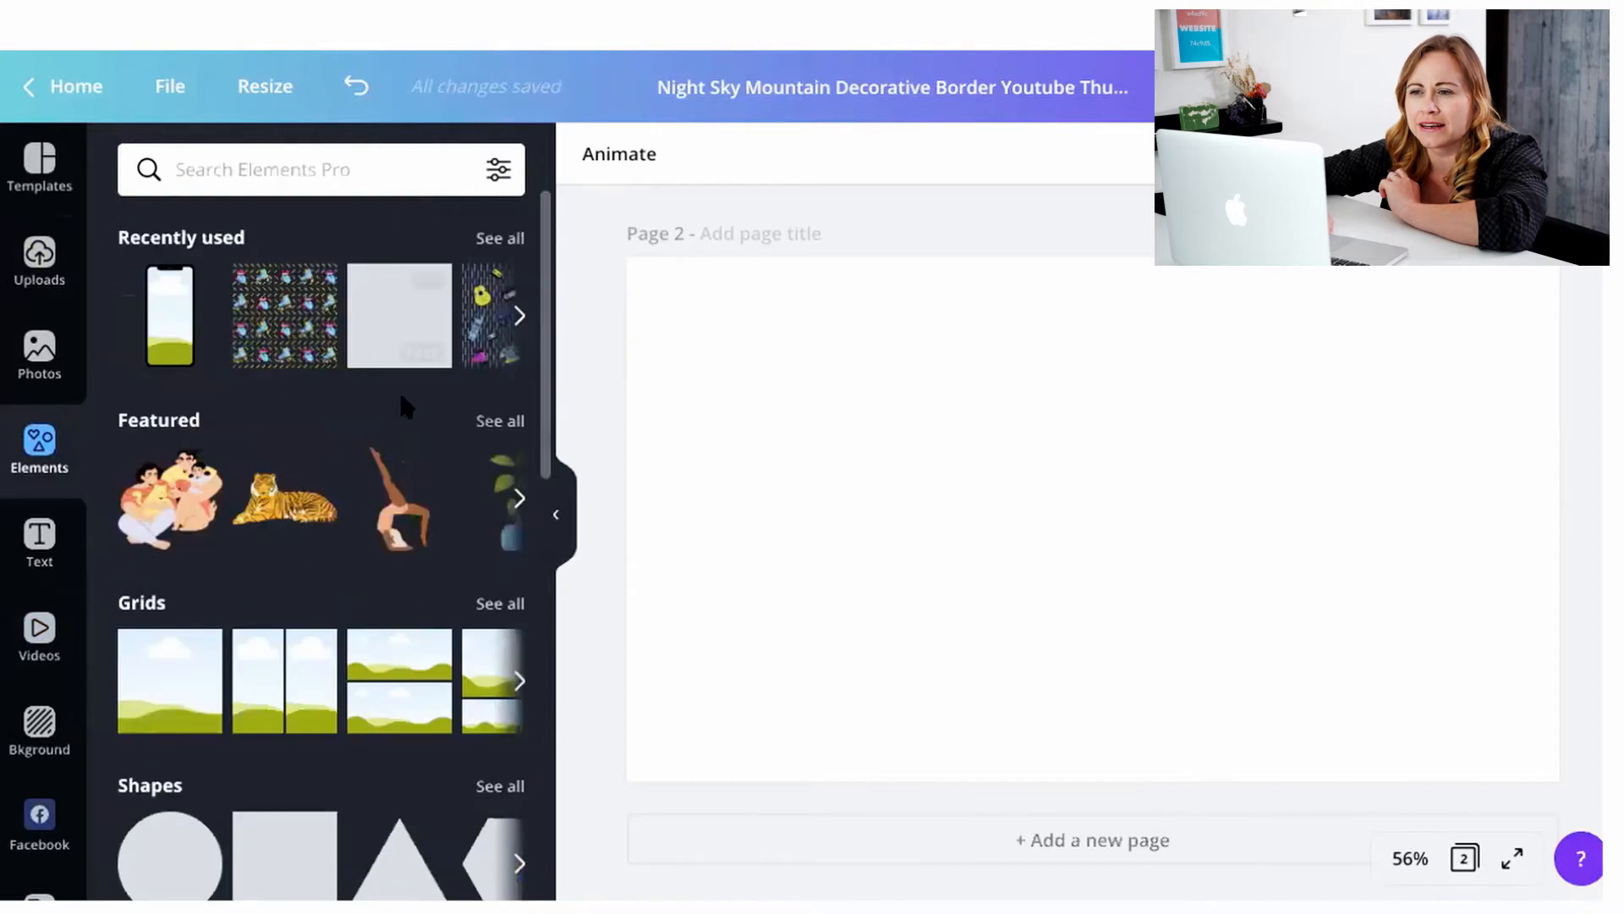
pyautogui.scroll(-6, 380, 478)
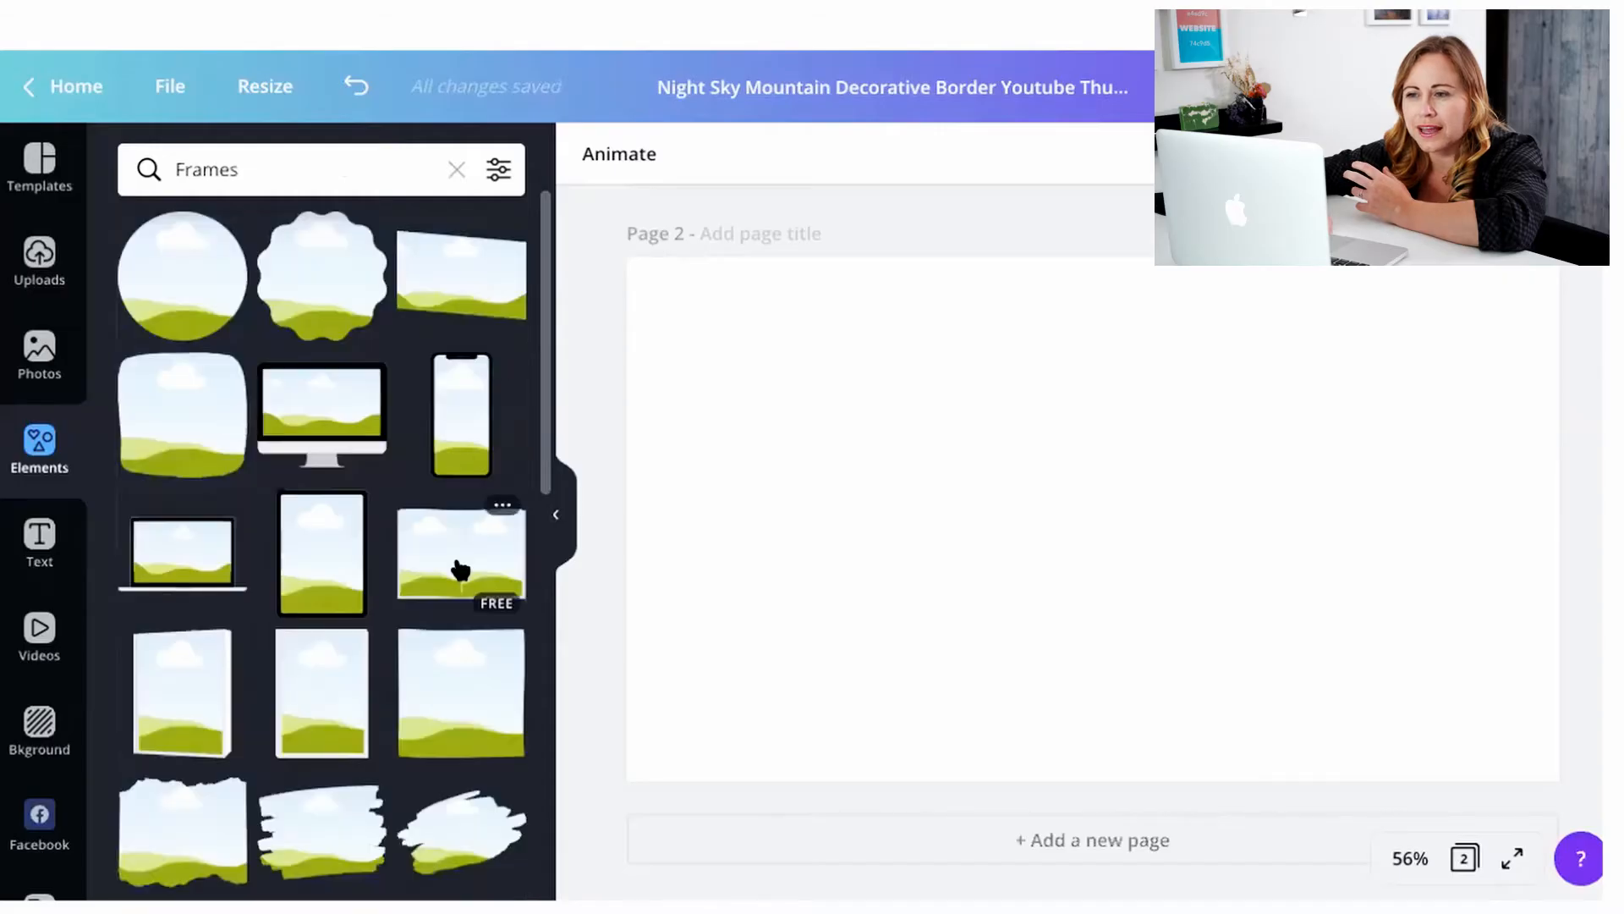
# Add the diagonal brush-stroke frame to page 2, enlarge it to cover most of the page and centre it vertically
pyautogui.scroll(-3, 460, 567)
pyautogui.scroll(-2, 461, 569)
pyautogui.scroll(4, 460, 568)
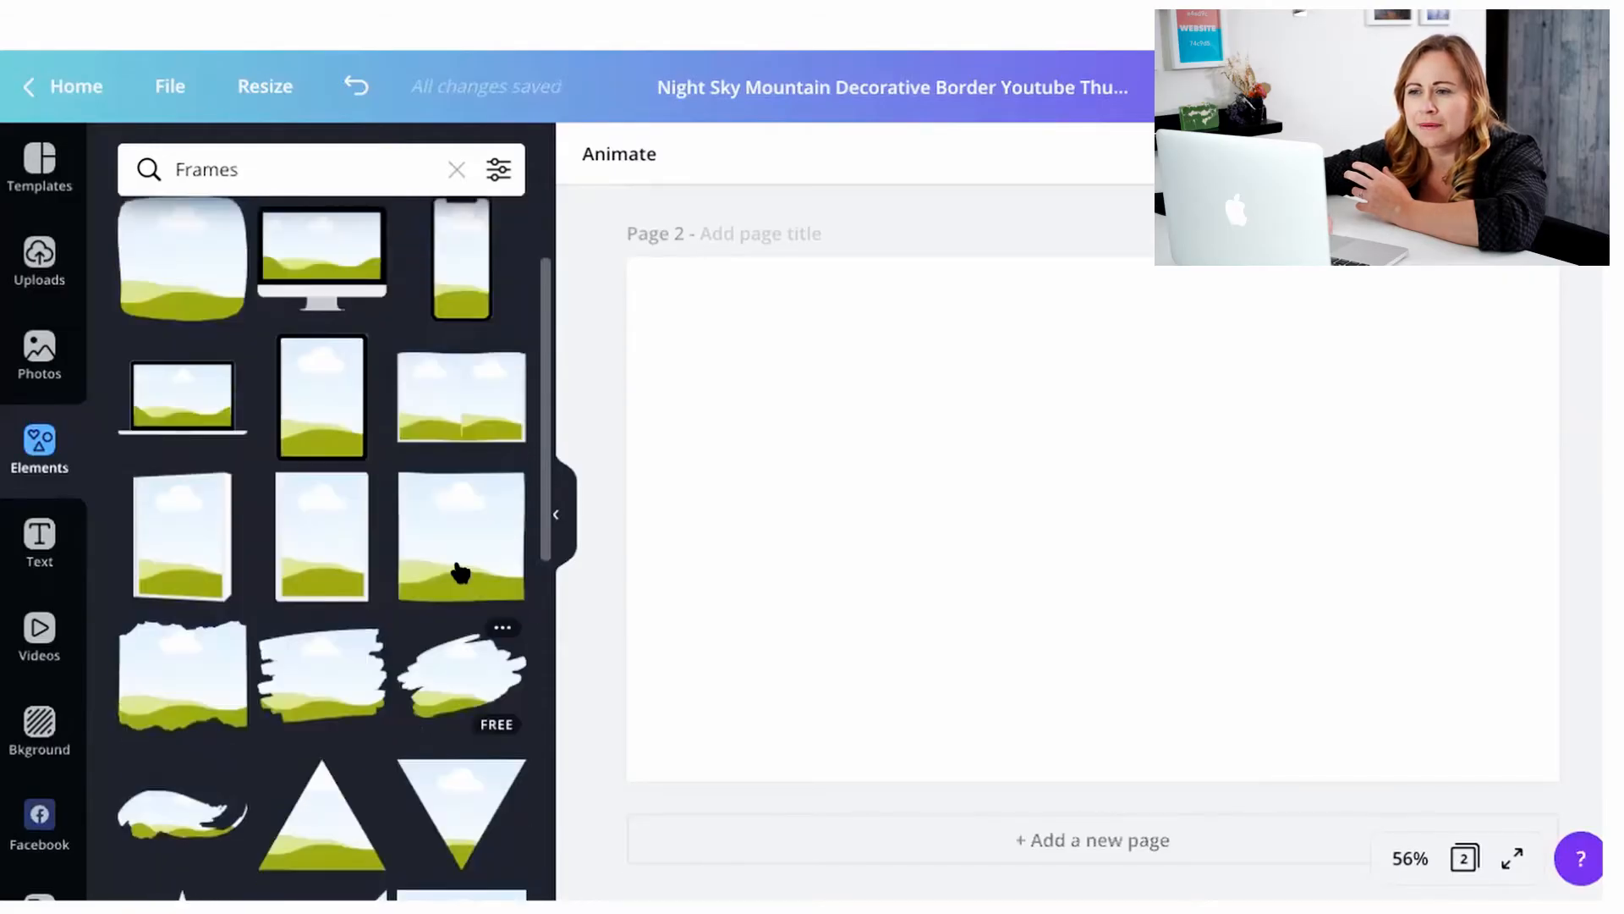
pyautogui.scroll(-1, 461, 572)
pyautogui.scroll(-4, 460, 572)
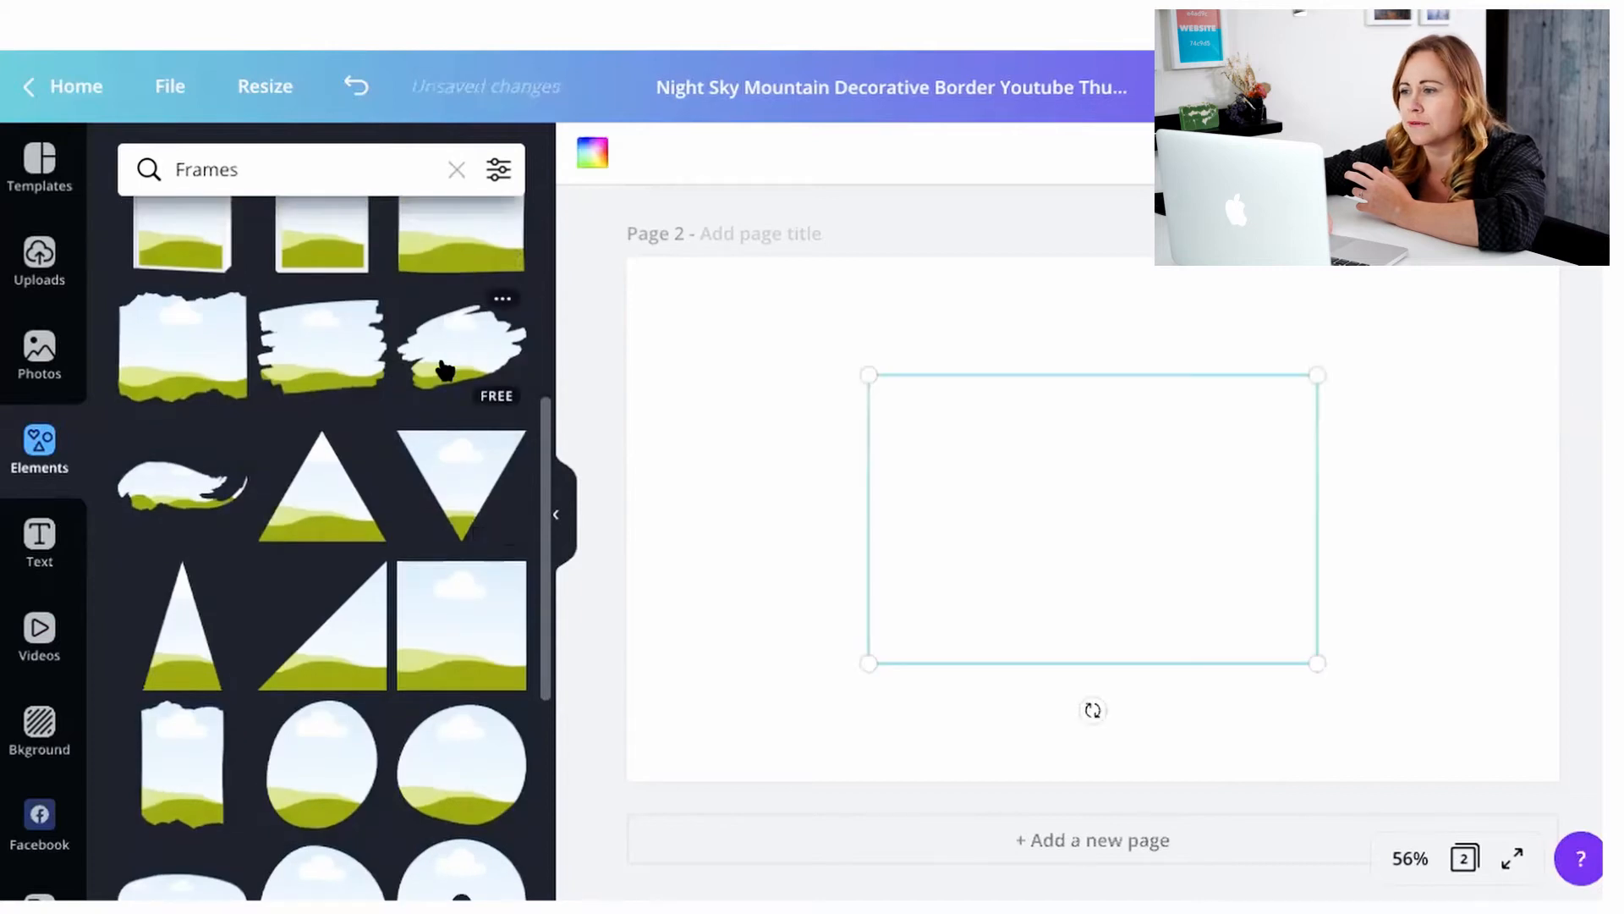
pyautogui.moveTo(443, 369); pyautogui.dragTo(869, 427)
pyautogui.moveTo(868, 370); pyautogui.dragTo(721, 281)
pyautogui.moveTo(1331, 654); pyautogui.dragTo(1439, 727)
pyautogui.moveTo(1172, 592)
pyautogui.mouseDown()
pyautogui.moveTo(1196, 584)
pyautogui.moveTo(1160, 594)
pyautogui.mouseUp()
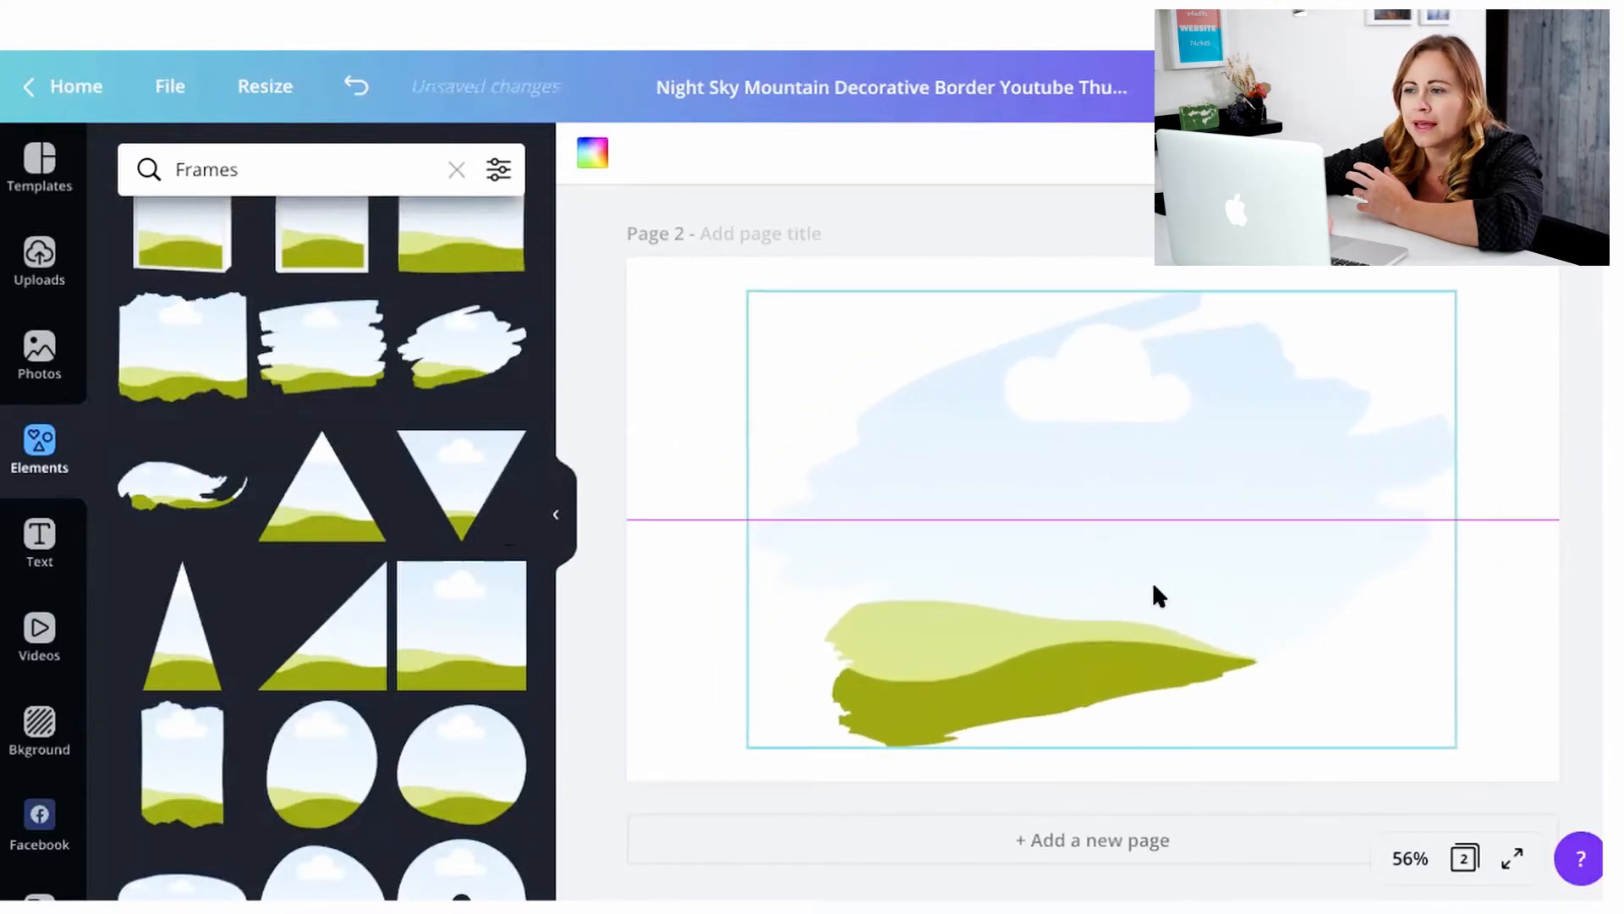
# Fill the brush-stroke frame with the 0:21 starry night sky video from the Universe category of the stock videos
pyautogui.click(686, 554)
pyautogui.click(38, 630)
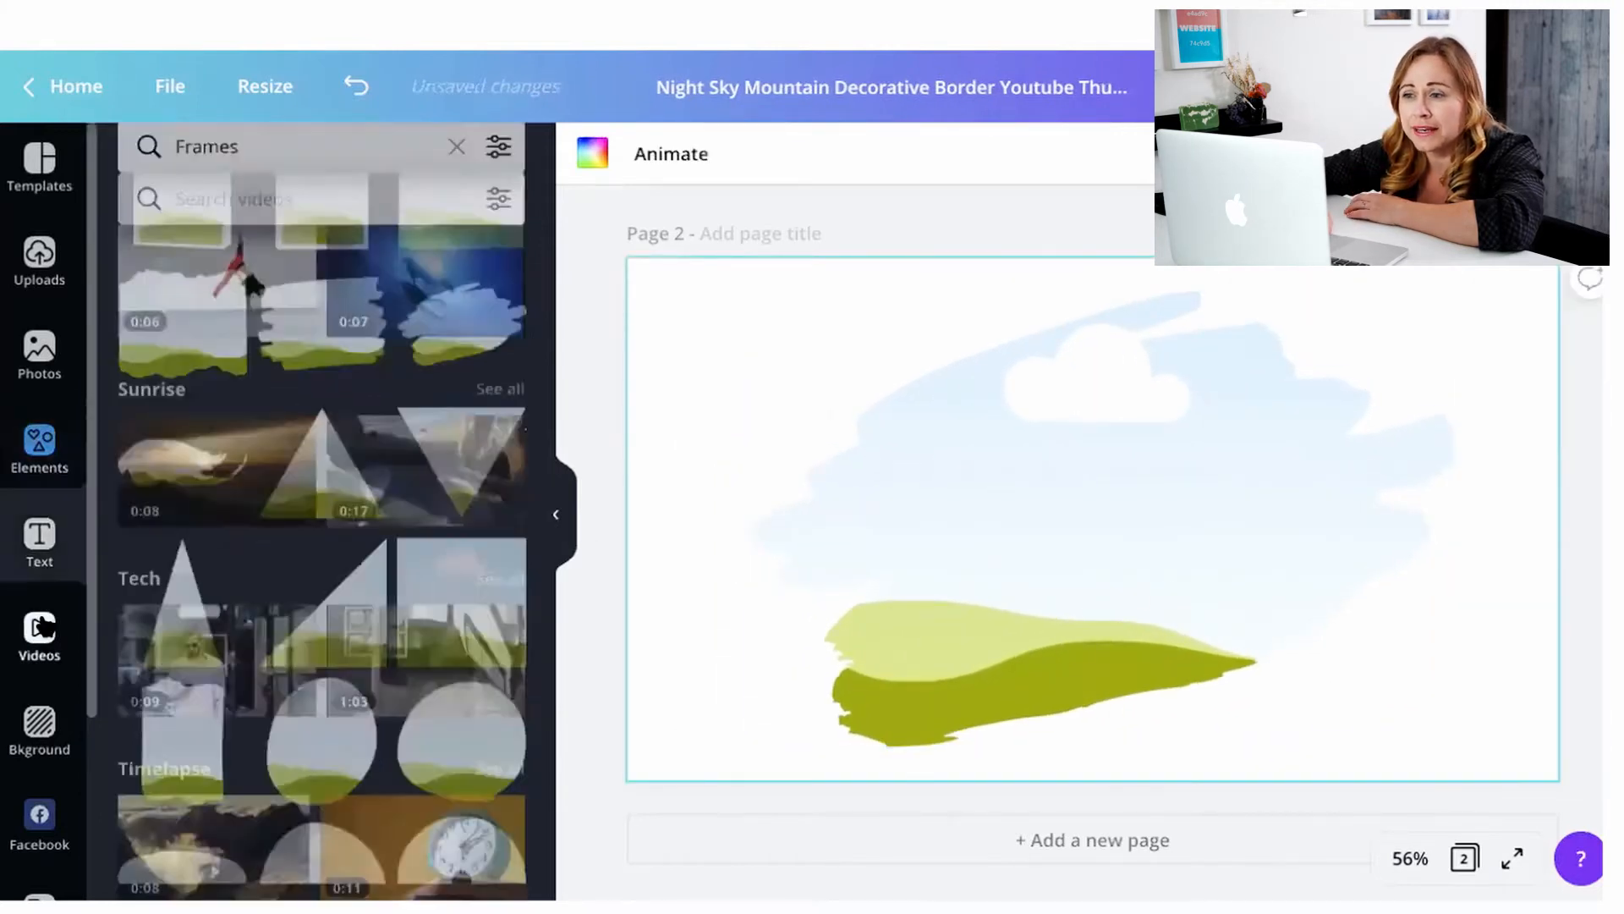
pyautogui.scroll(-2, 398, 488)
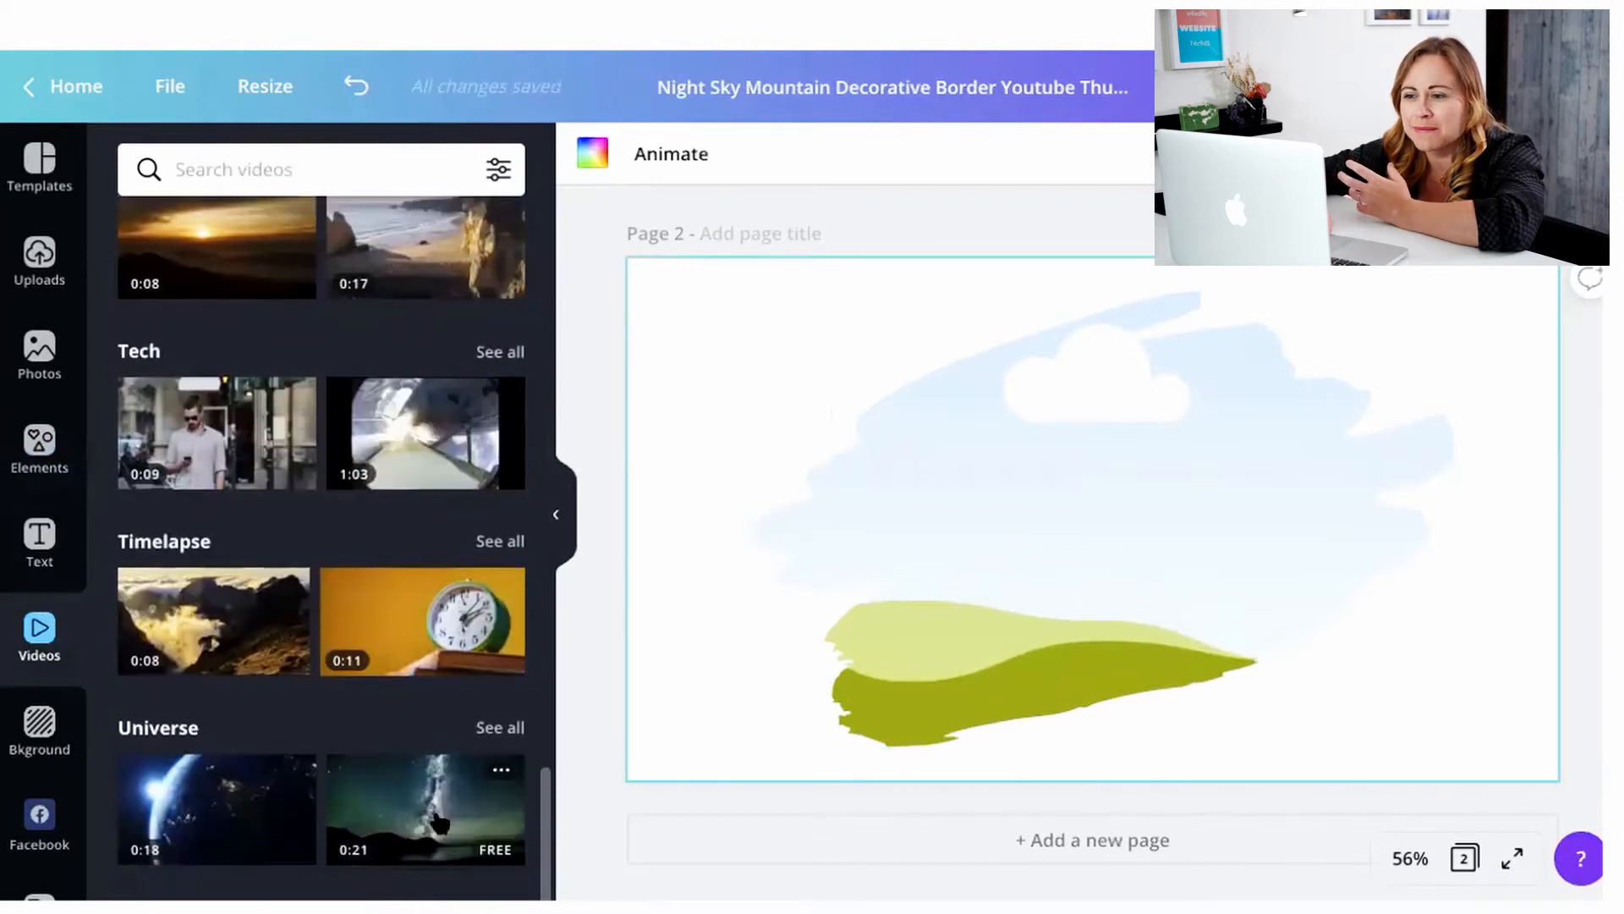
pyautogui.moveTo(886, 608); pyautogui.dragTo(1013, 540)
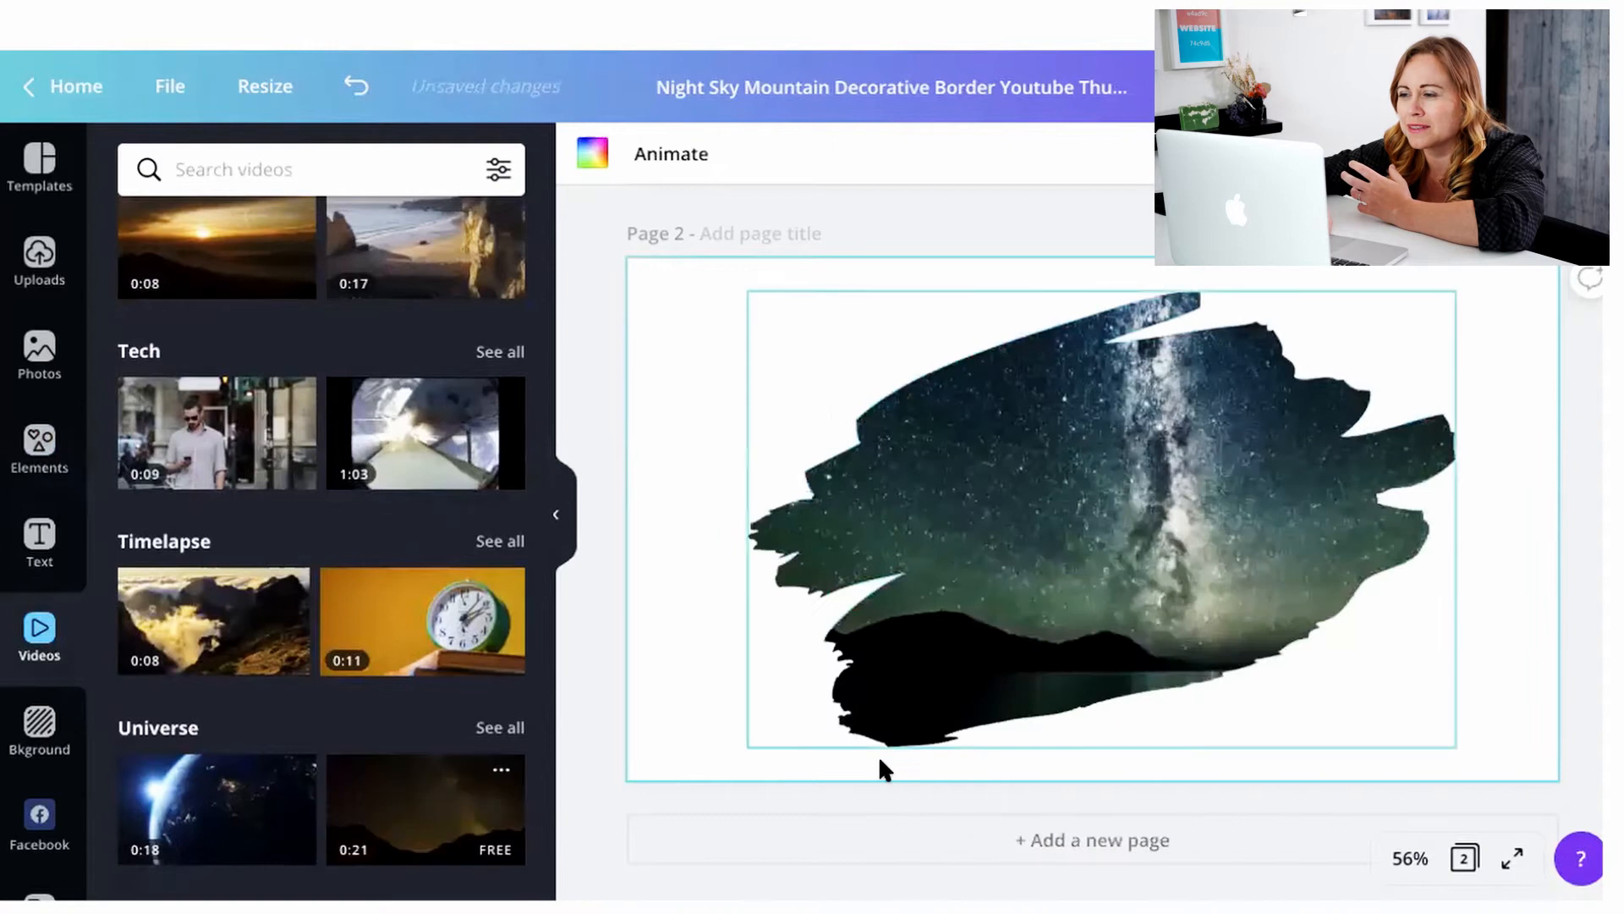
pyautogui.click(630, 680)
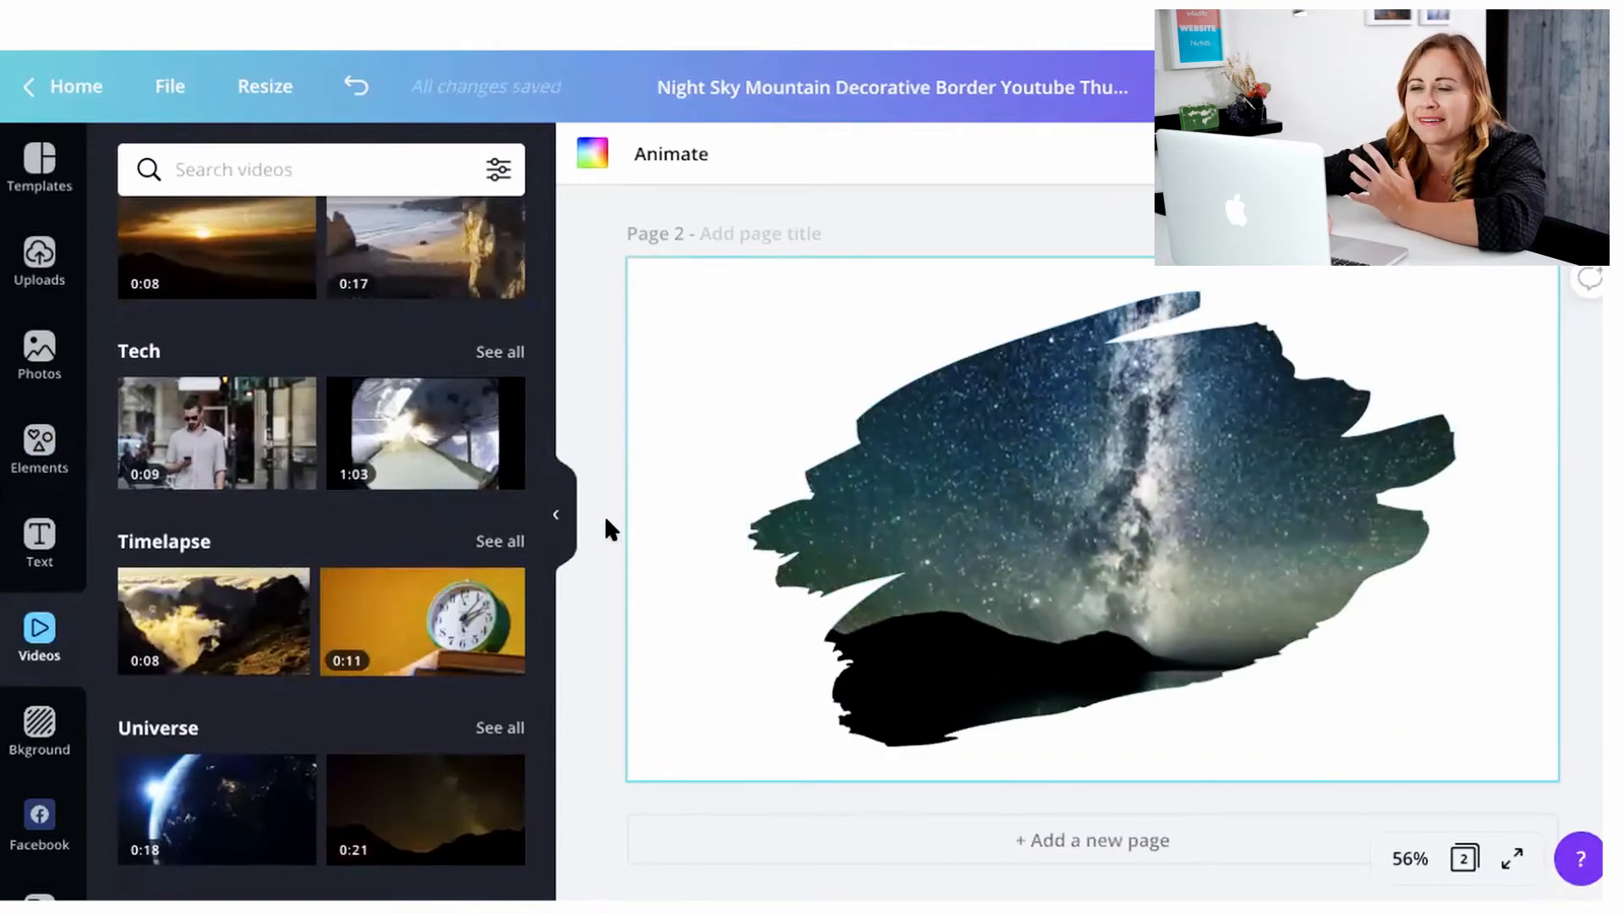
pyautogui.click(216, 162)
pyautogui.write('an')
pyautogui.press('BackSpace')
pyautogui.press('BackSpace')
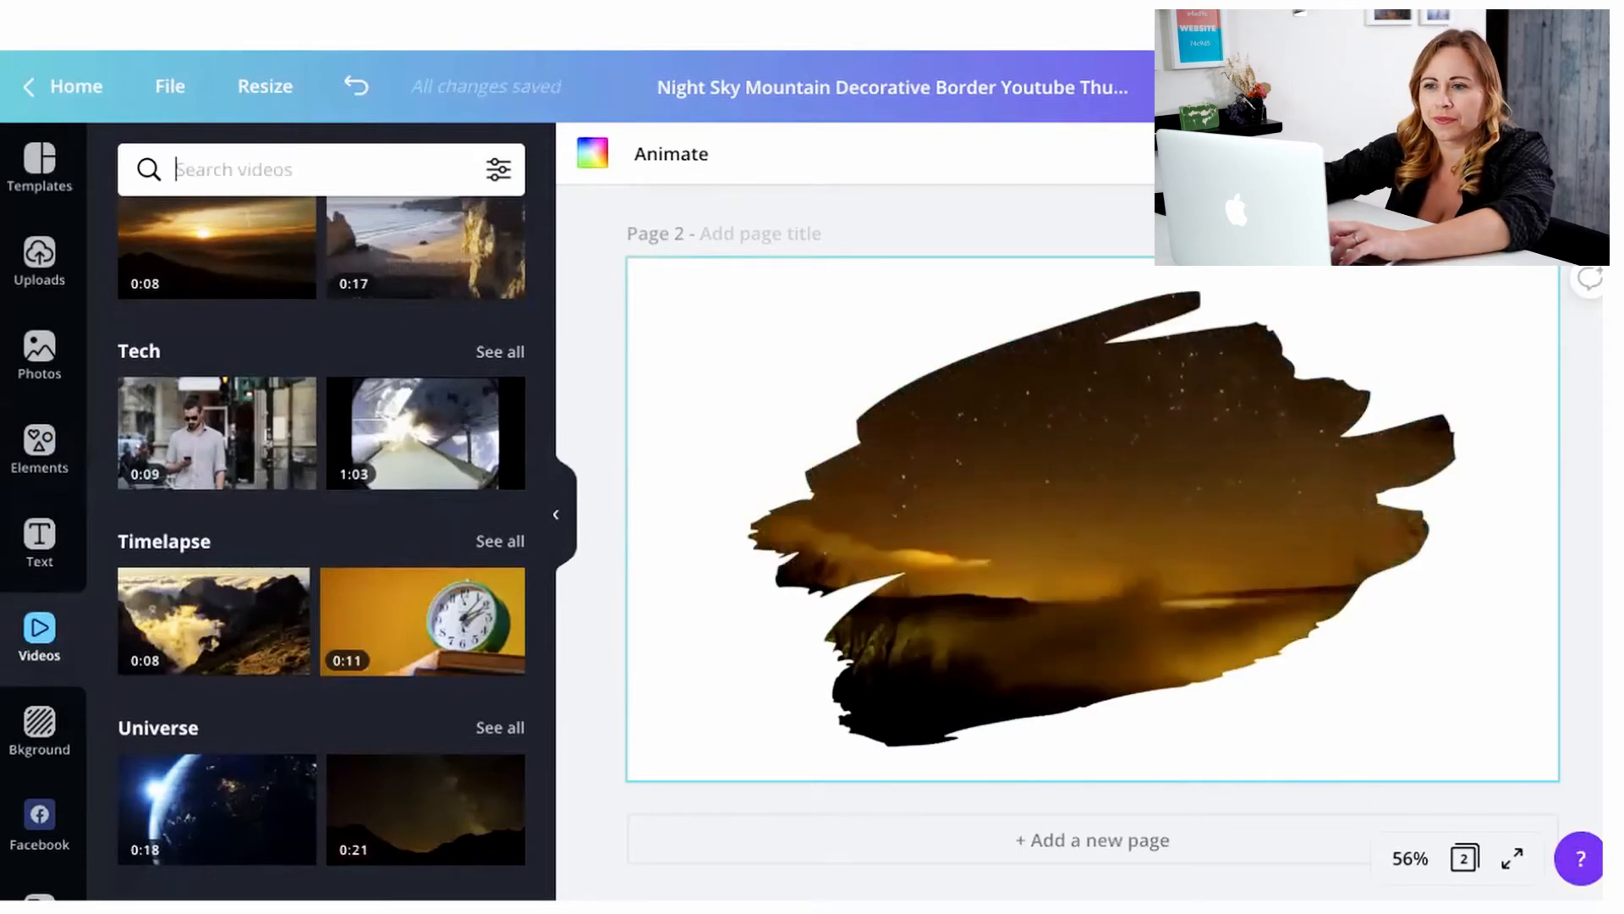
# Search the design elements for "animated" and look through the results
pyautogui.click(47, 443)
pyautogui.doubleClick(236, 171)
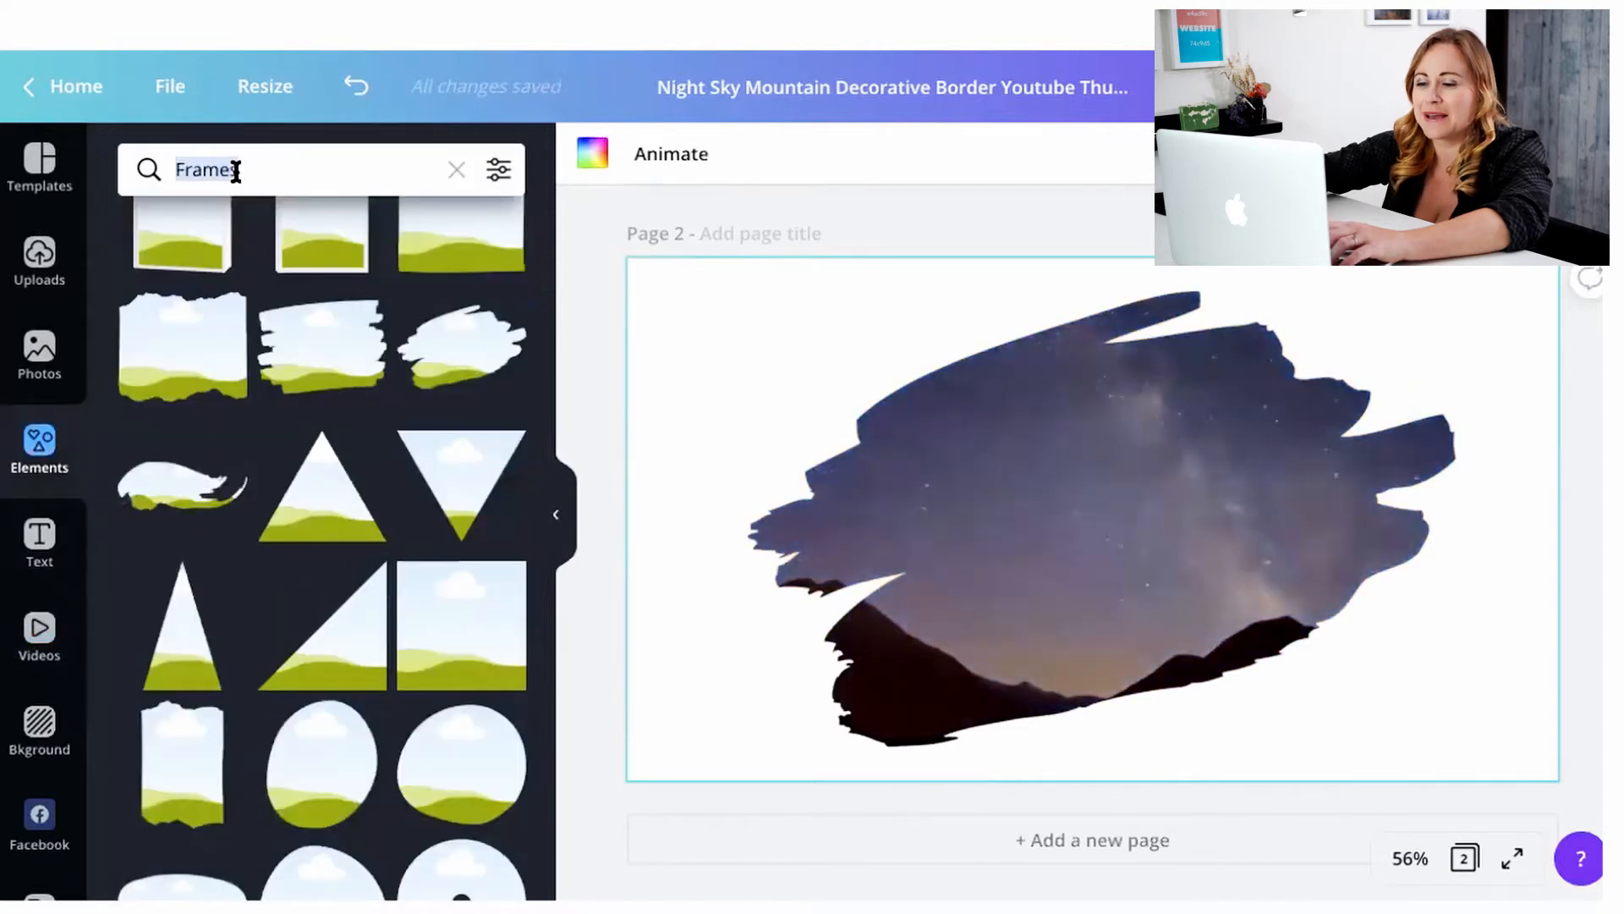
pyautogui.write('anim')
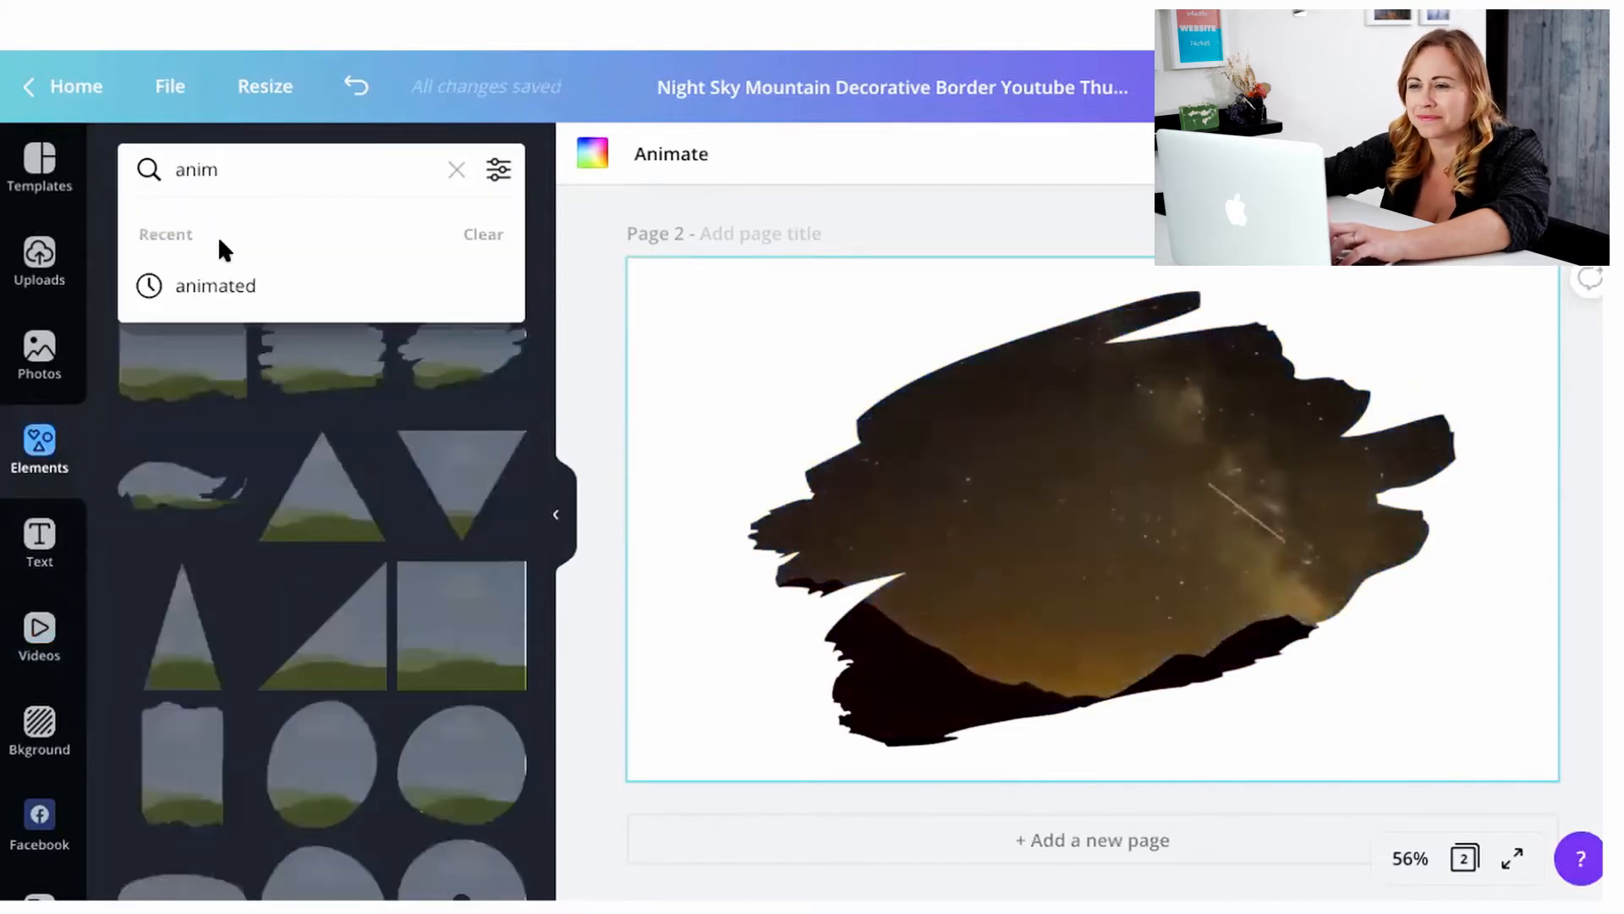
pyautogui.click(225, 287)
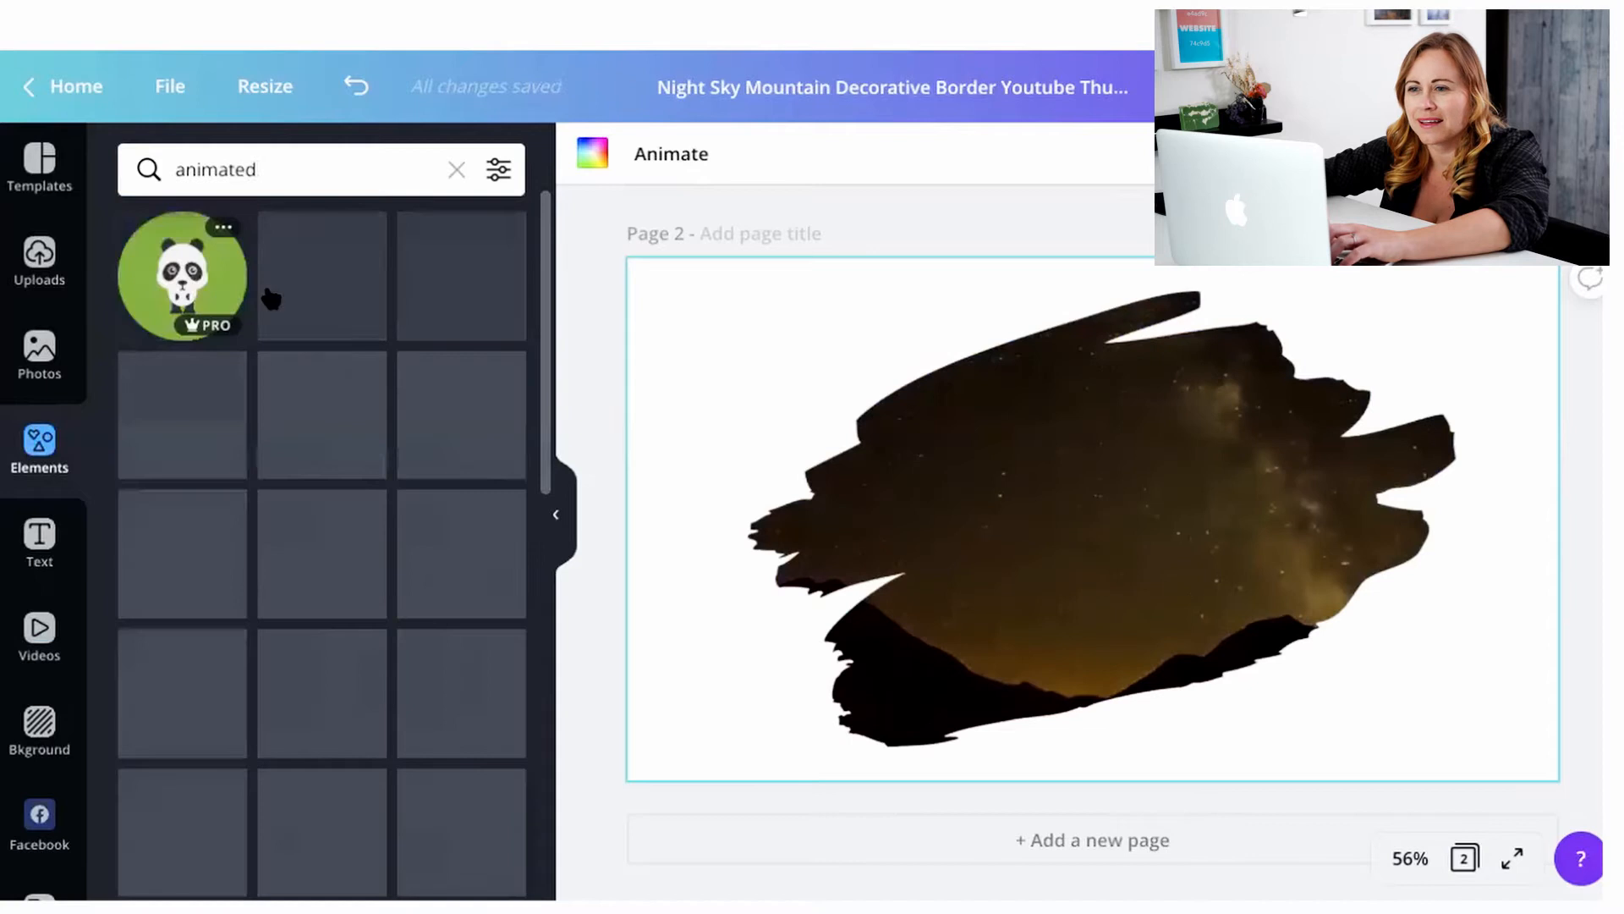
pyautogui.scroll(-8, 410, 504)
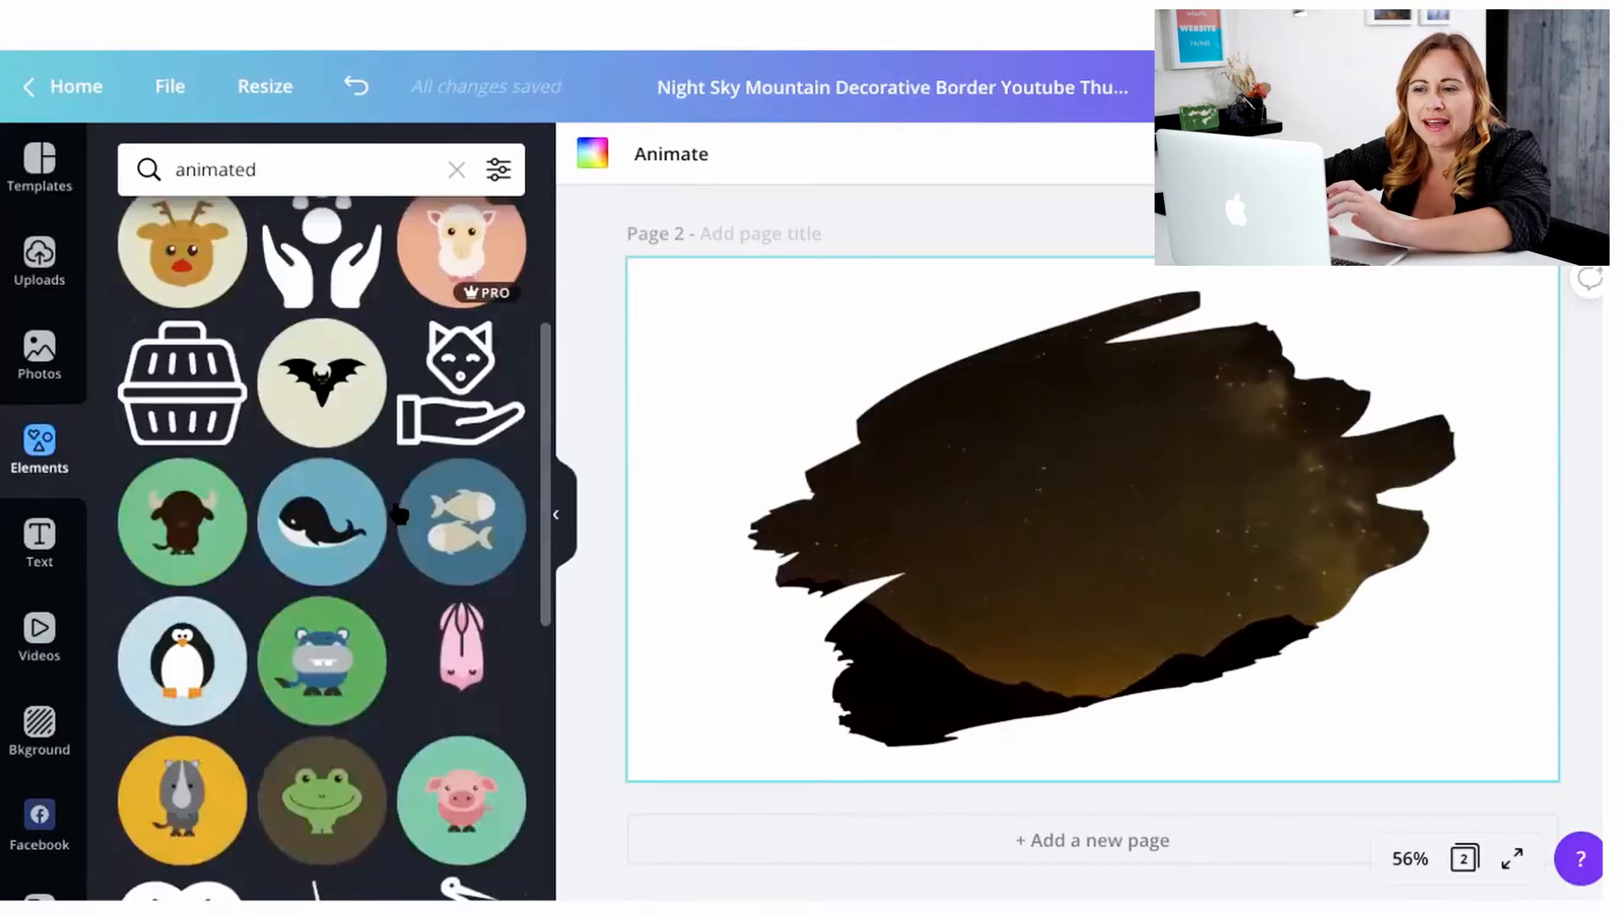
pyautogui.scroll(-15, 398, 506)
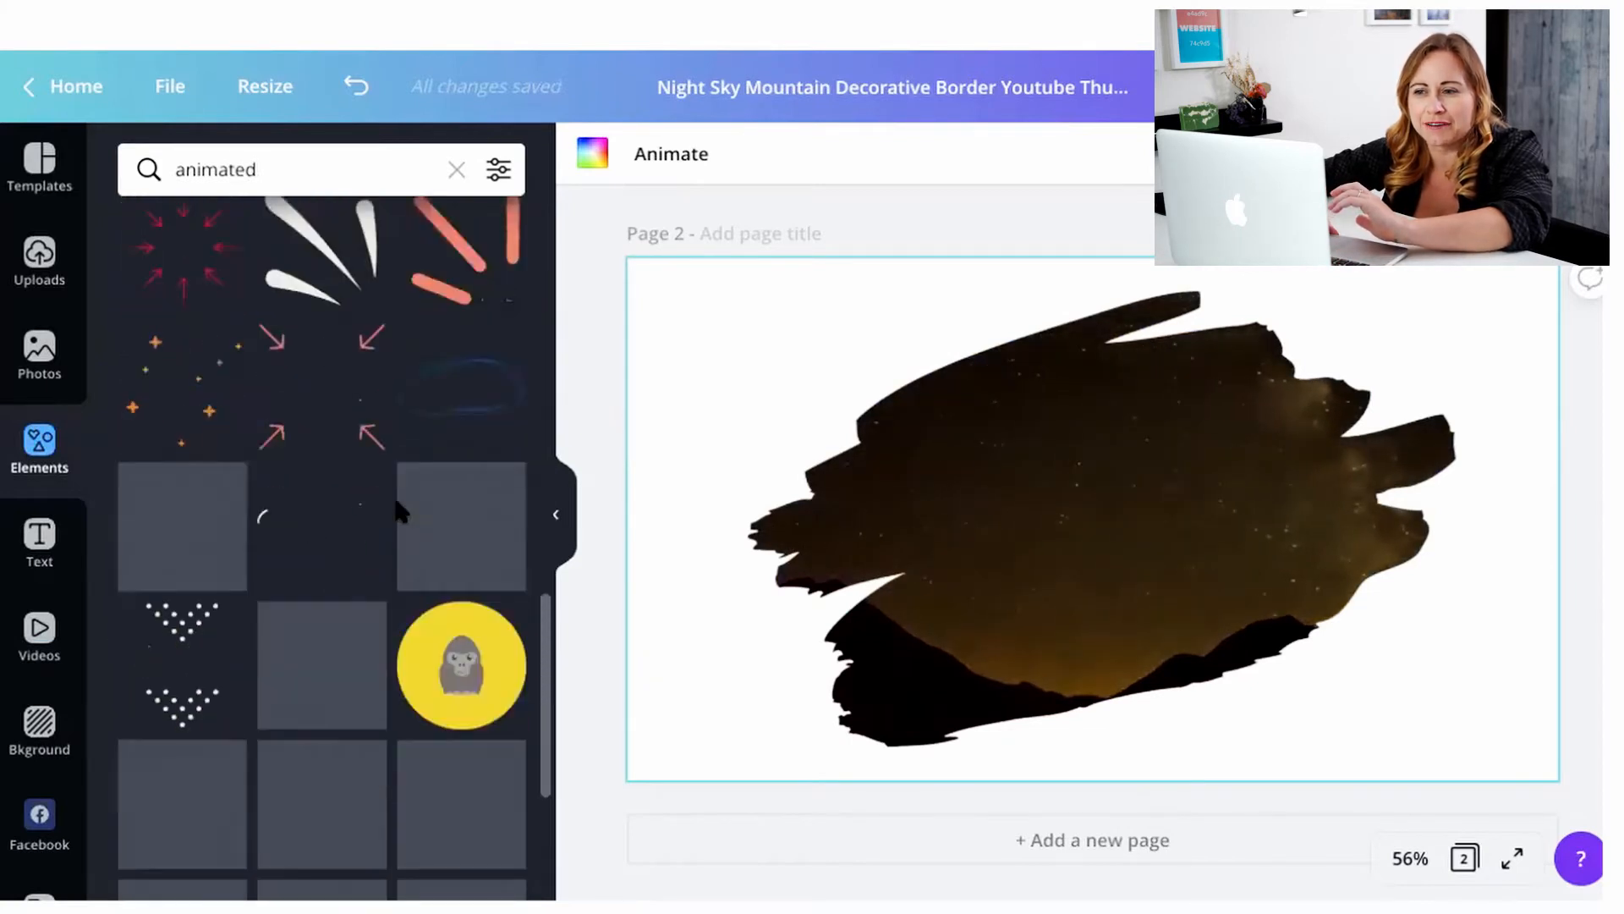
pyautogui.scroll(-2, 397, 513)
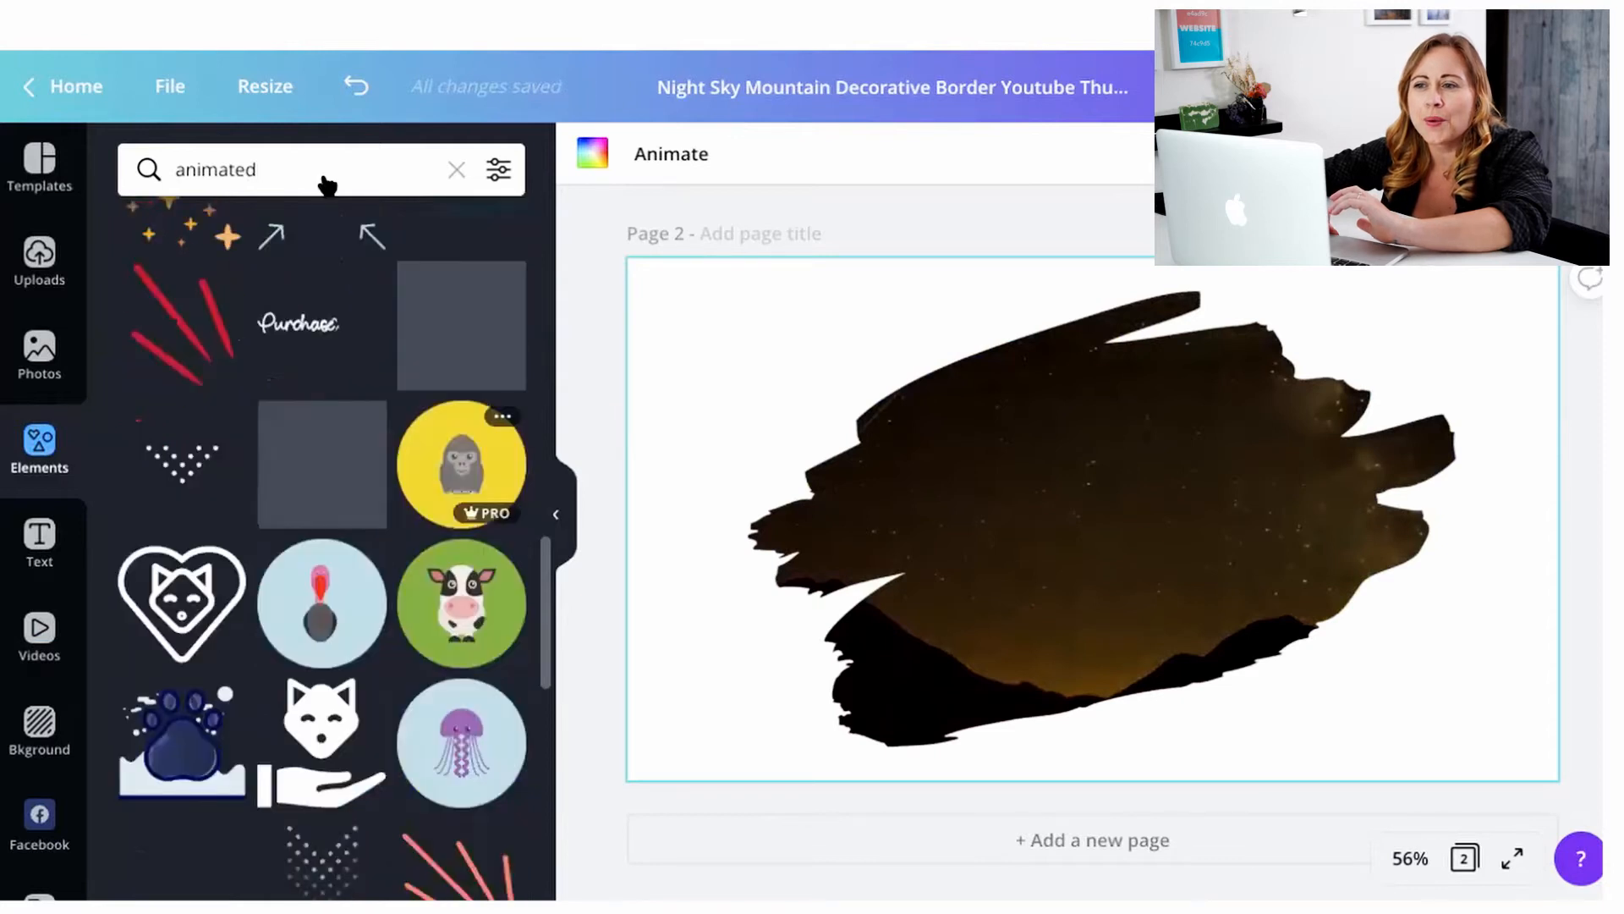
# Search the design elements for "blob liquid" and add the animated blue-green wave graphic to page 2
pyautogui.click(282, 163)
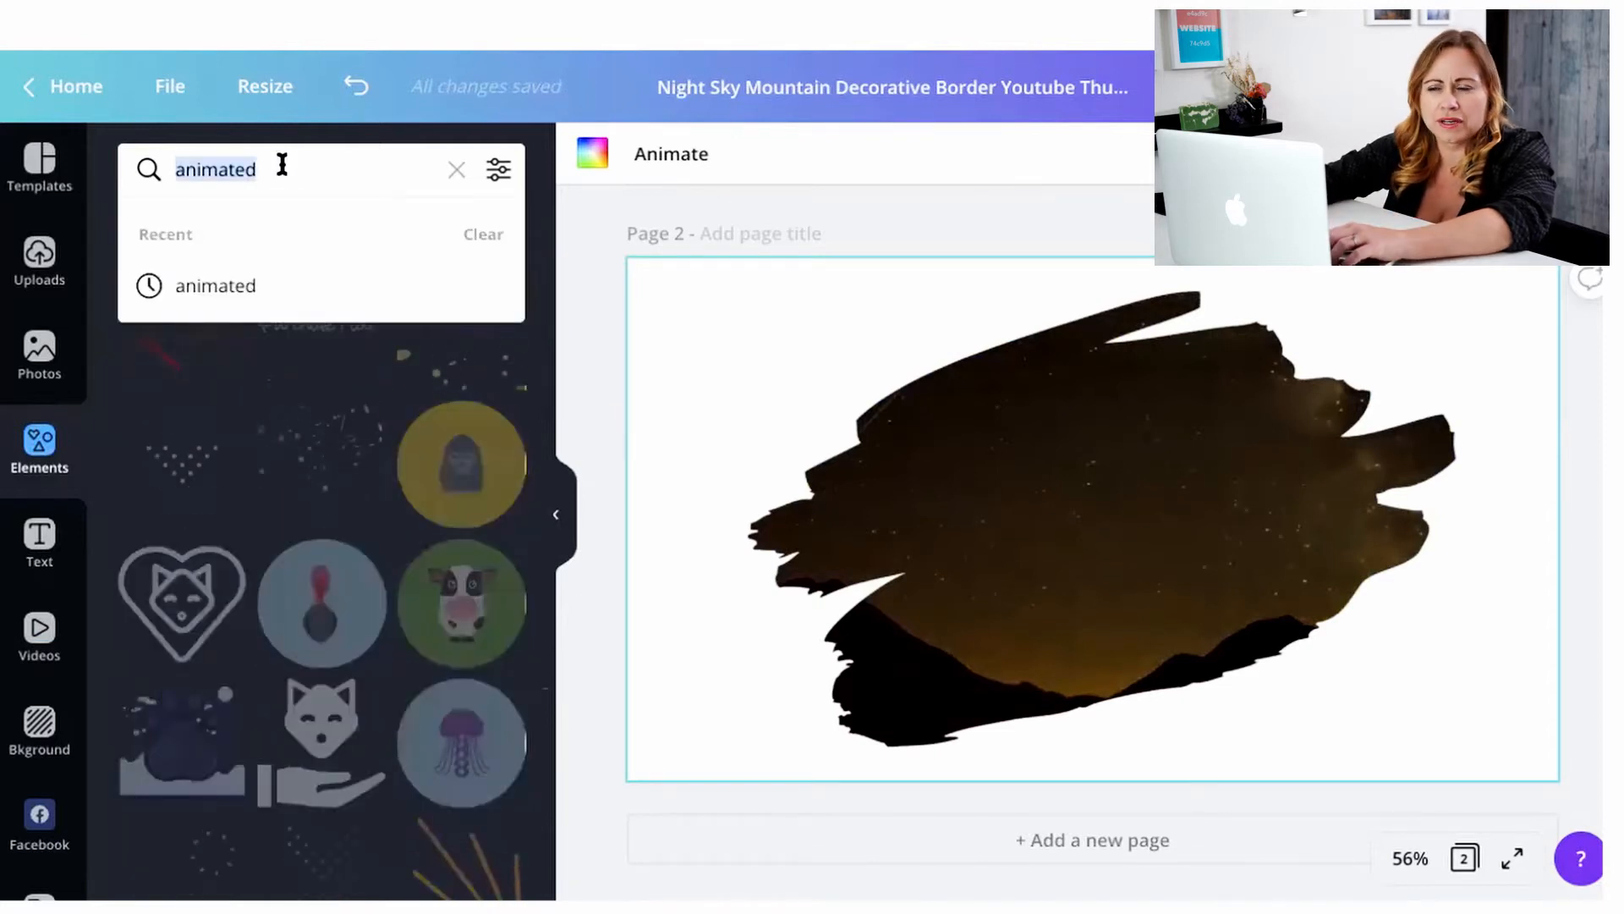
pyautogui.write('blob liqu')
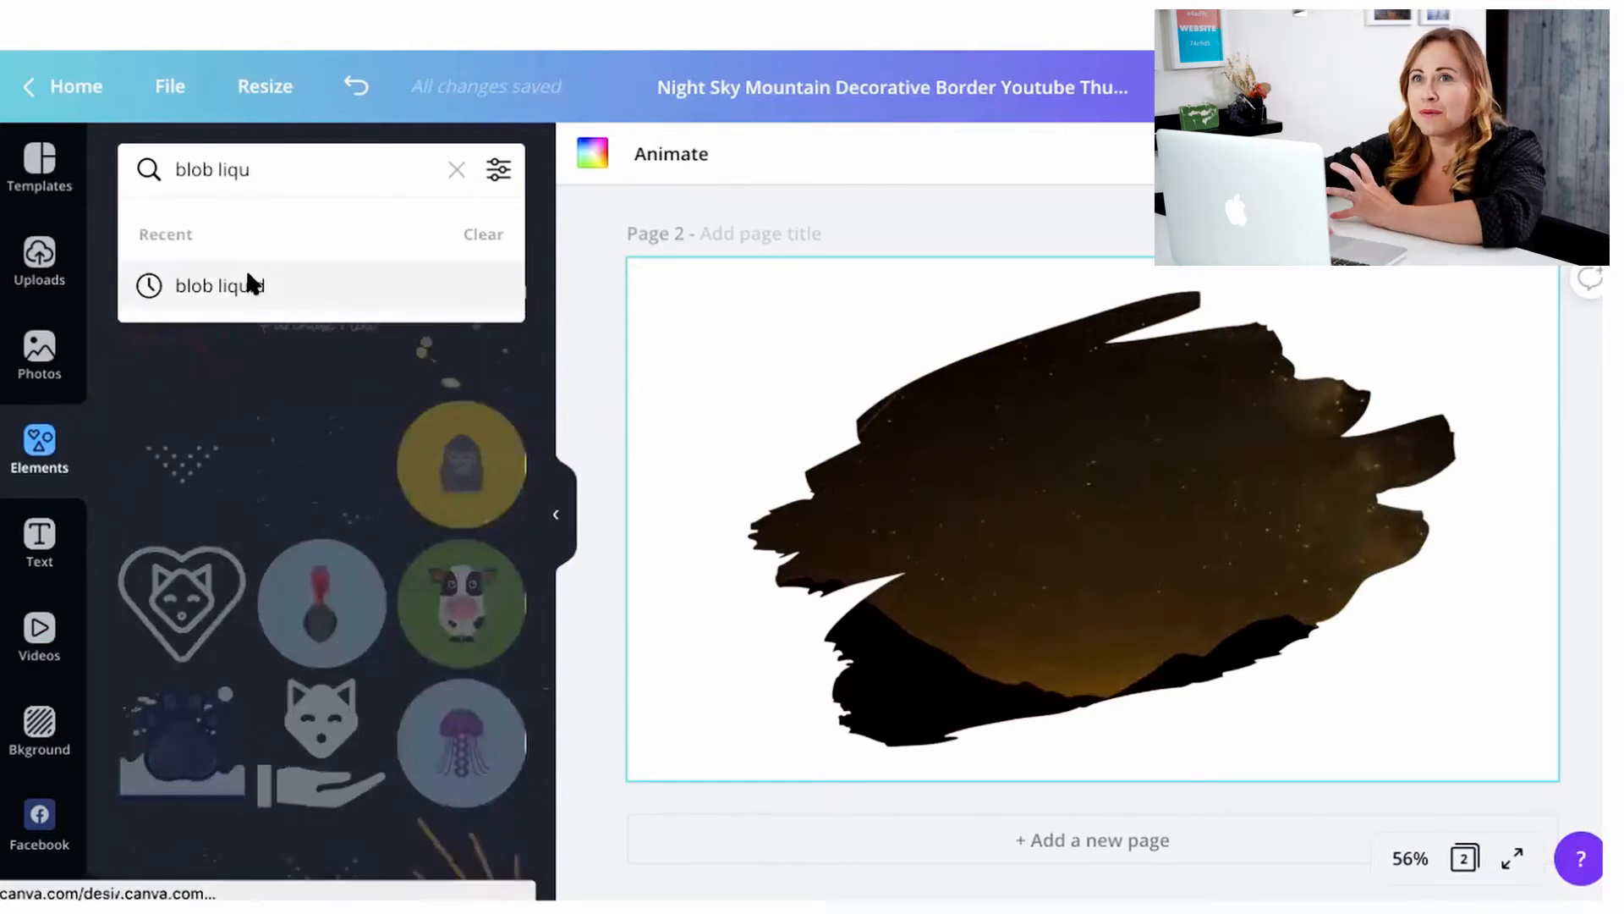
pyautogui.click(248, 277)
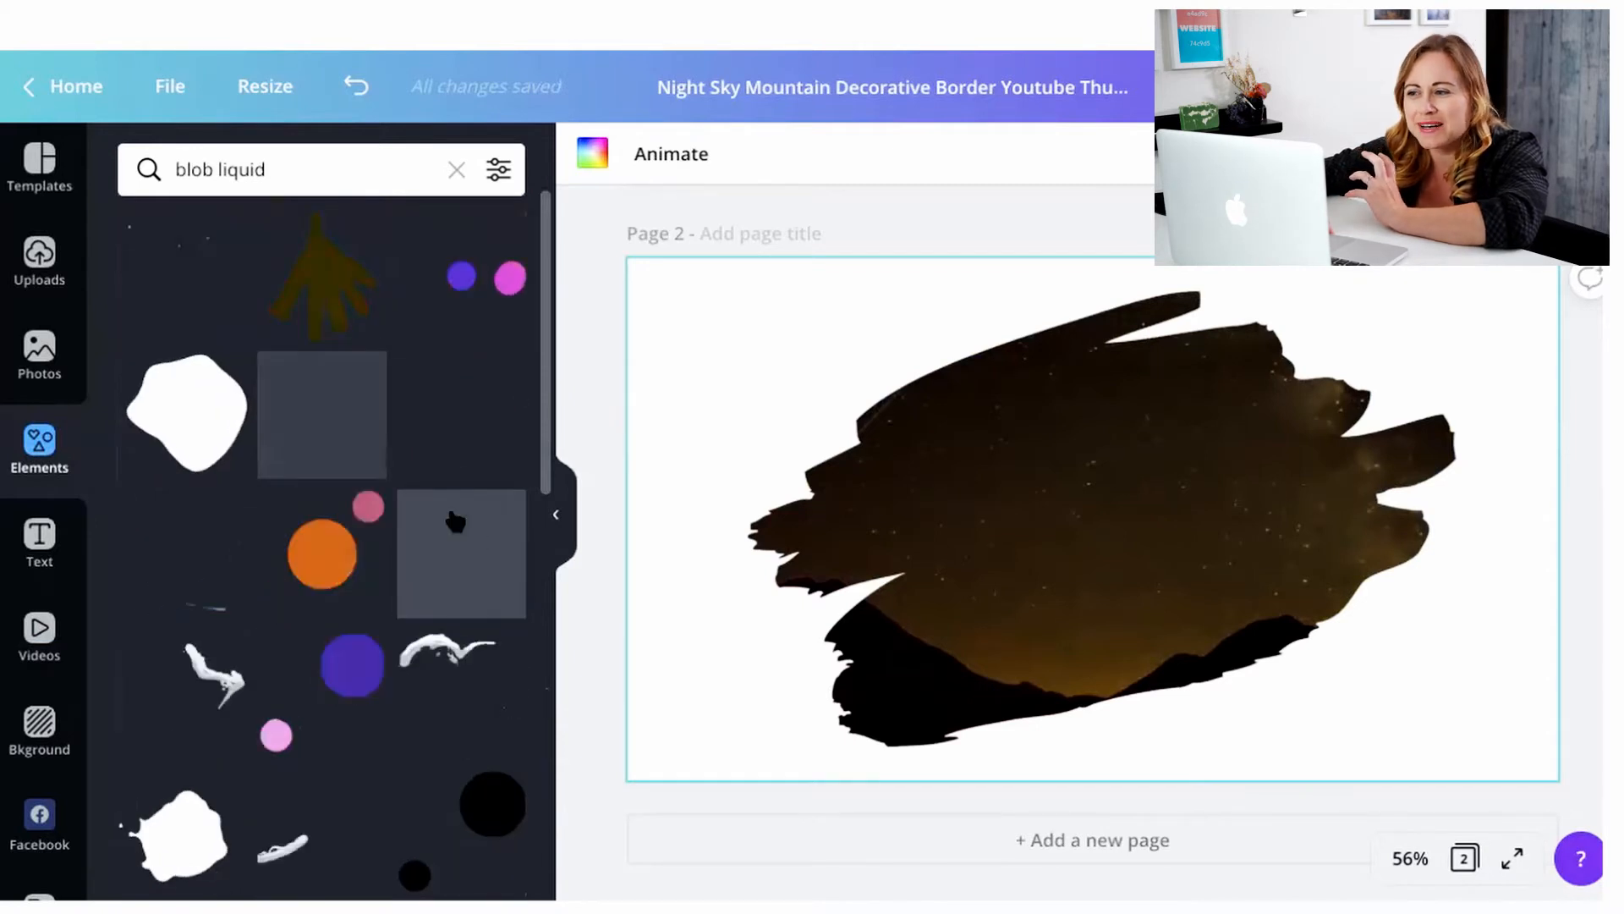
pyautogui.scroll(-5, 401, 513)
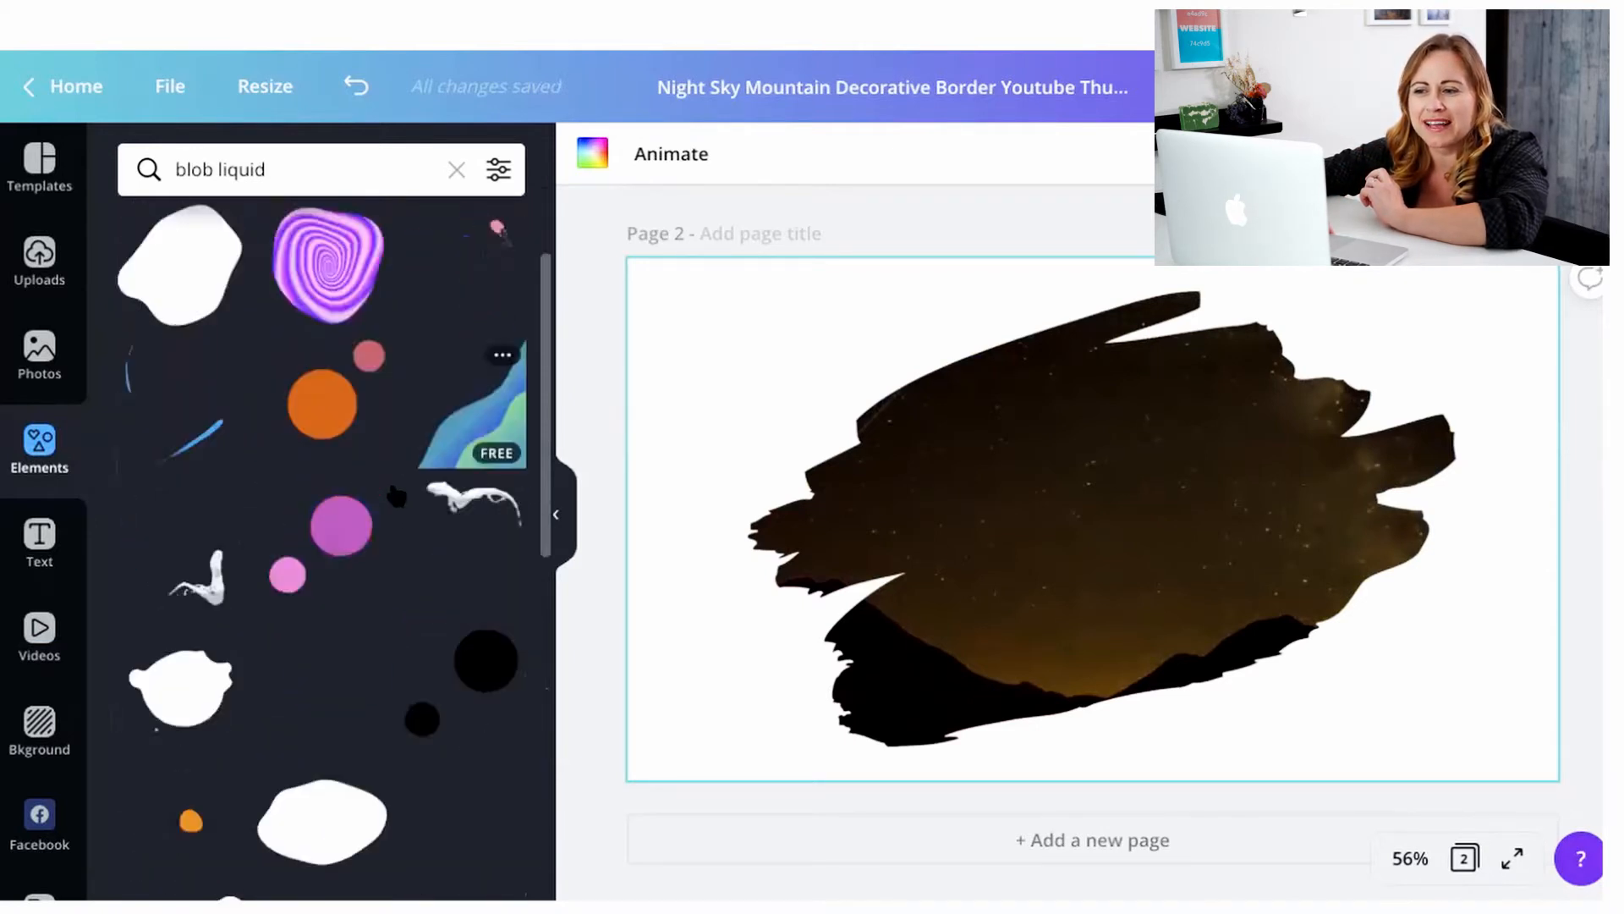
pyautogui.scroll(4, 499, 557)
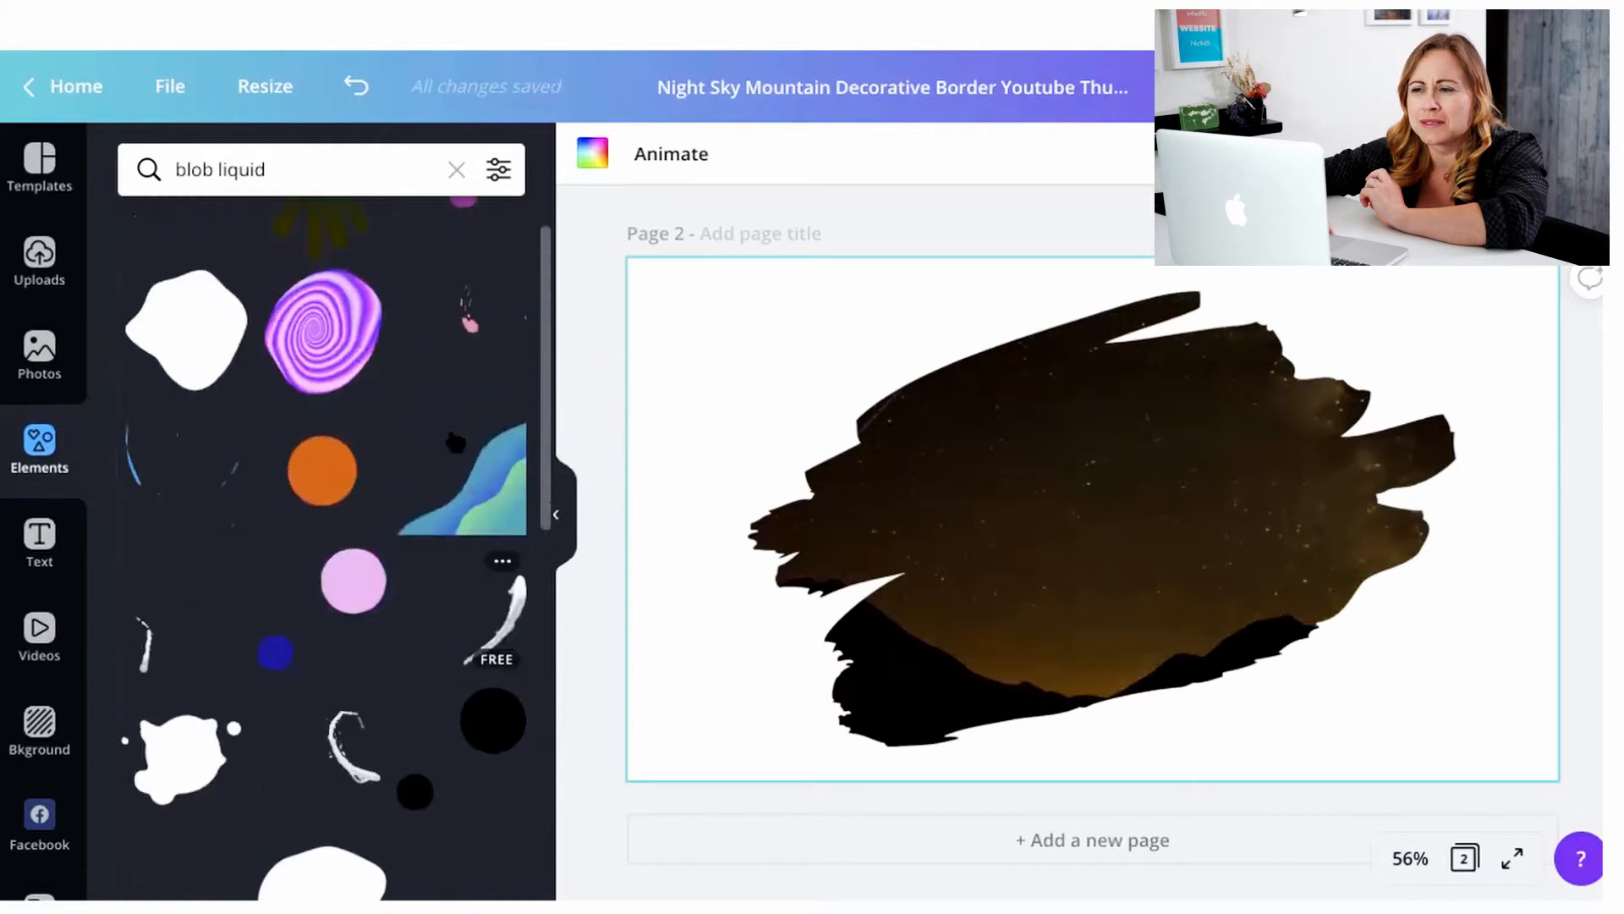
pyautogui.click(483, 494)
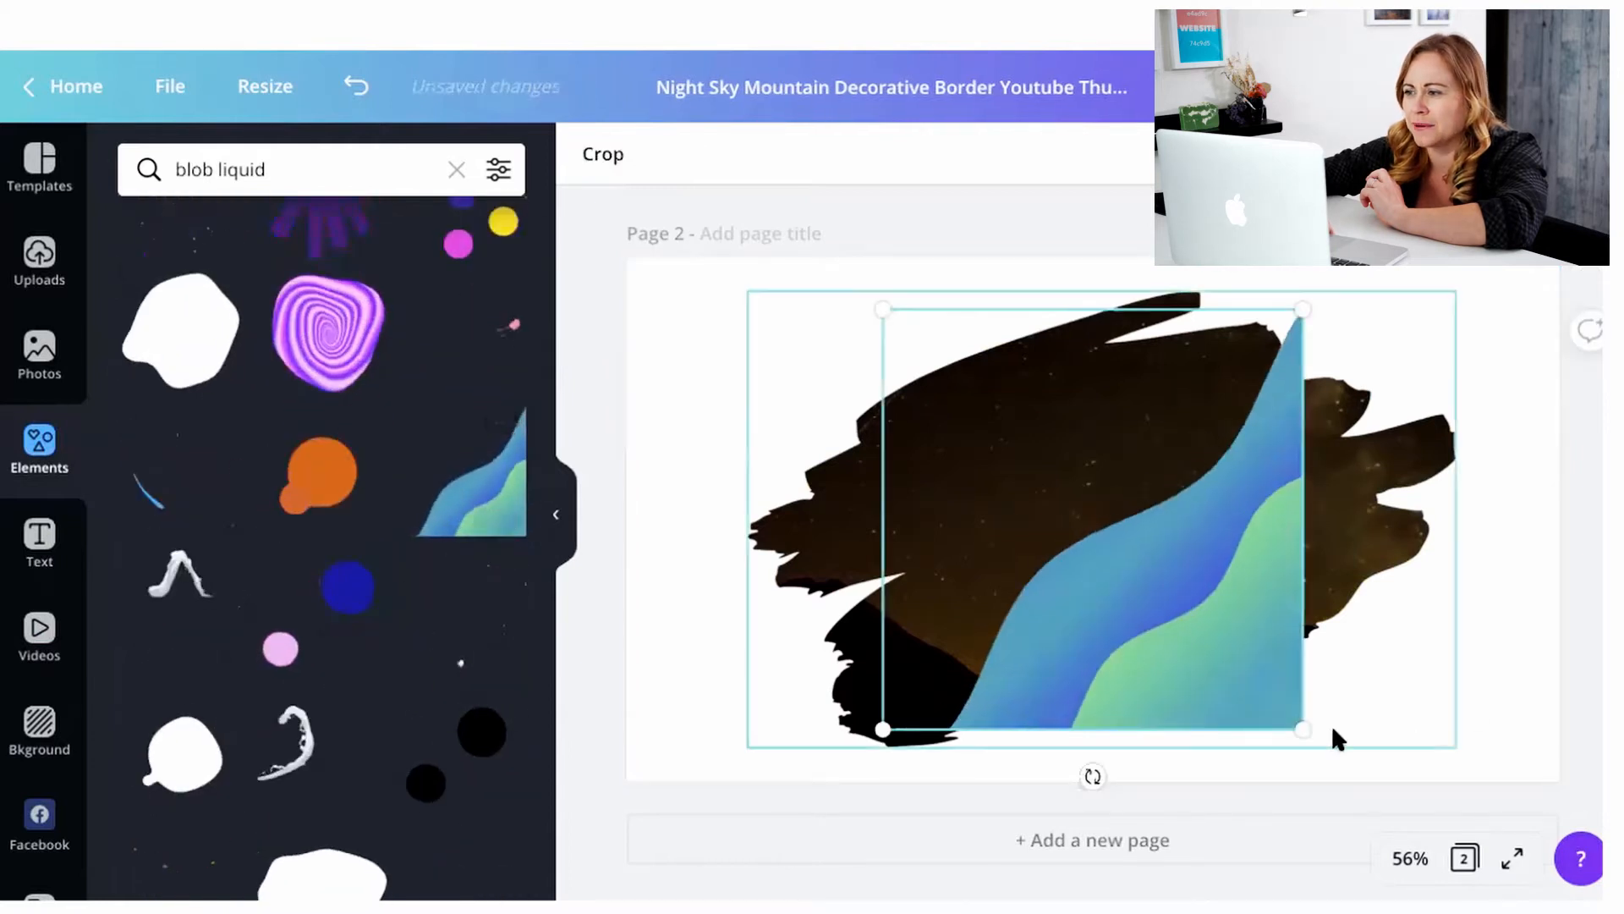
# Enlarge the wave graphic to cover most of page 2, align it with the page's right edge and send it behind the brush-stroke frame
pyautogui.moveTo(1303, 729); pyautogui.dragTo(1485, 783)
pyautogui.moveTo(1408, 550); pyautogui.dragTo(1439, 594)
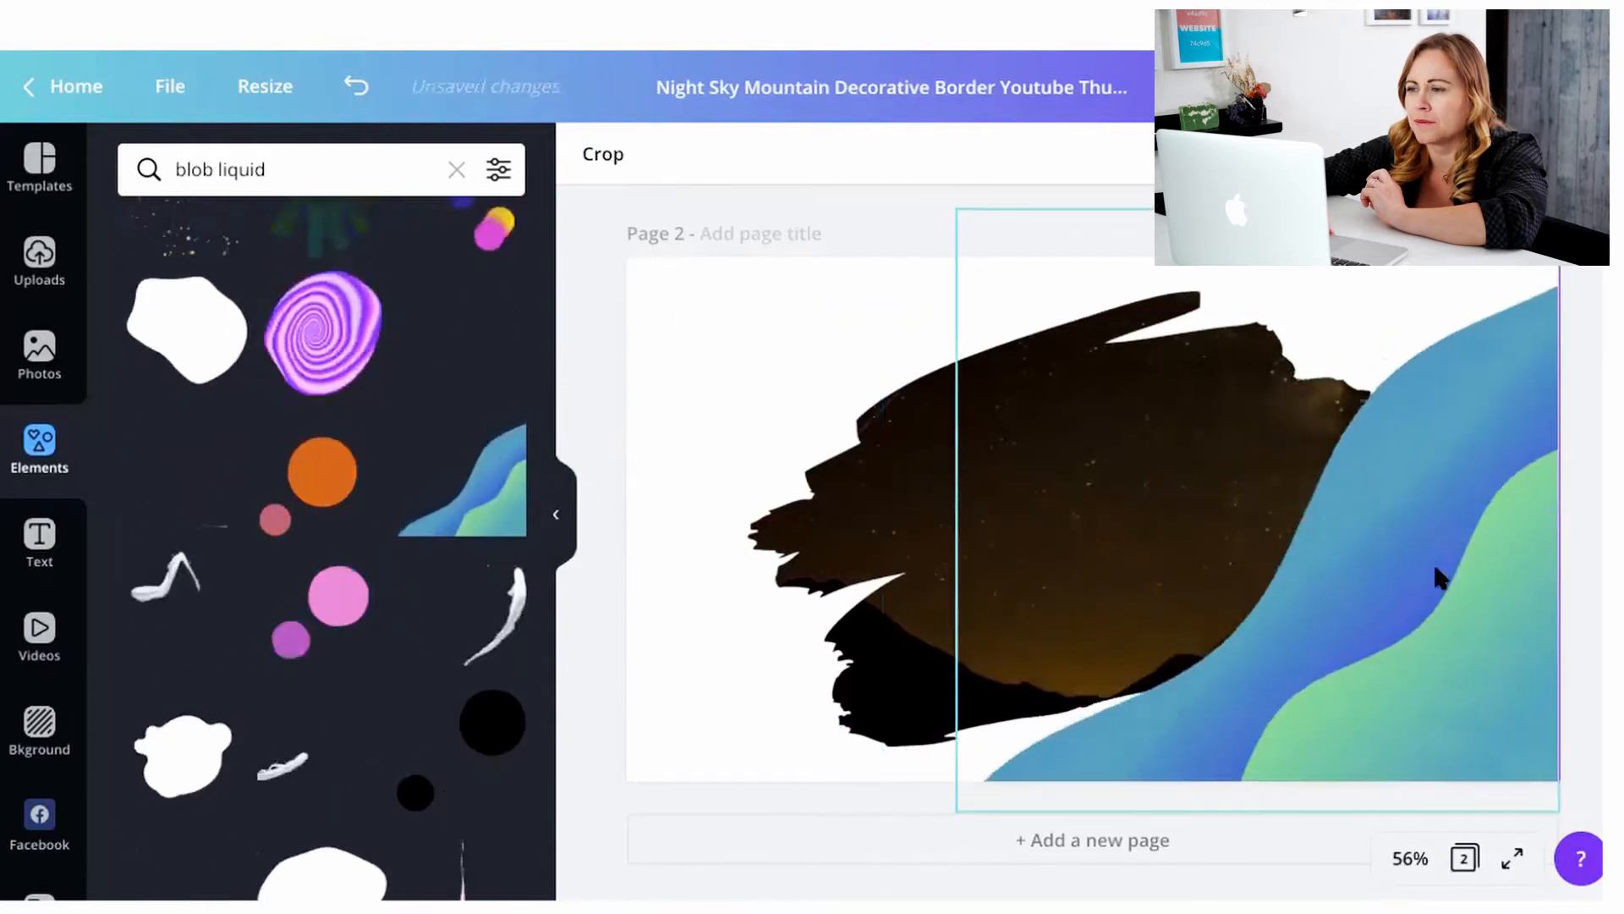
pyautogui.moveTo(947, 200); pyautogui.dragTo(491, 44)
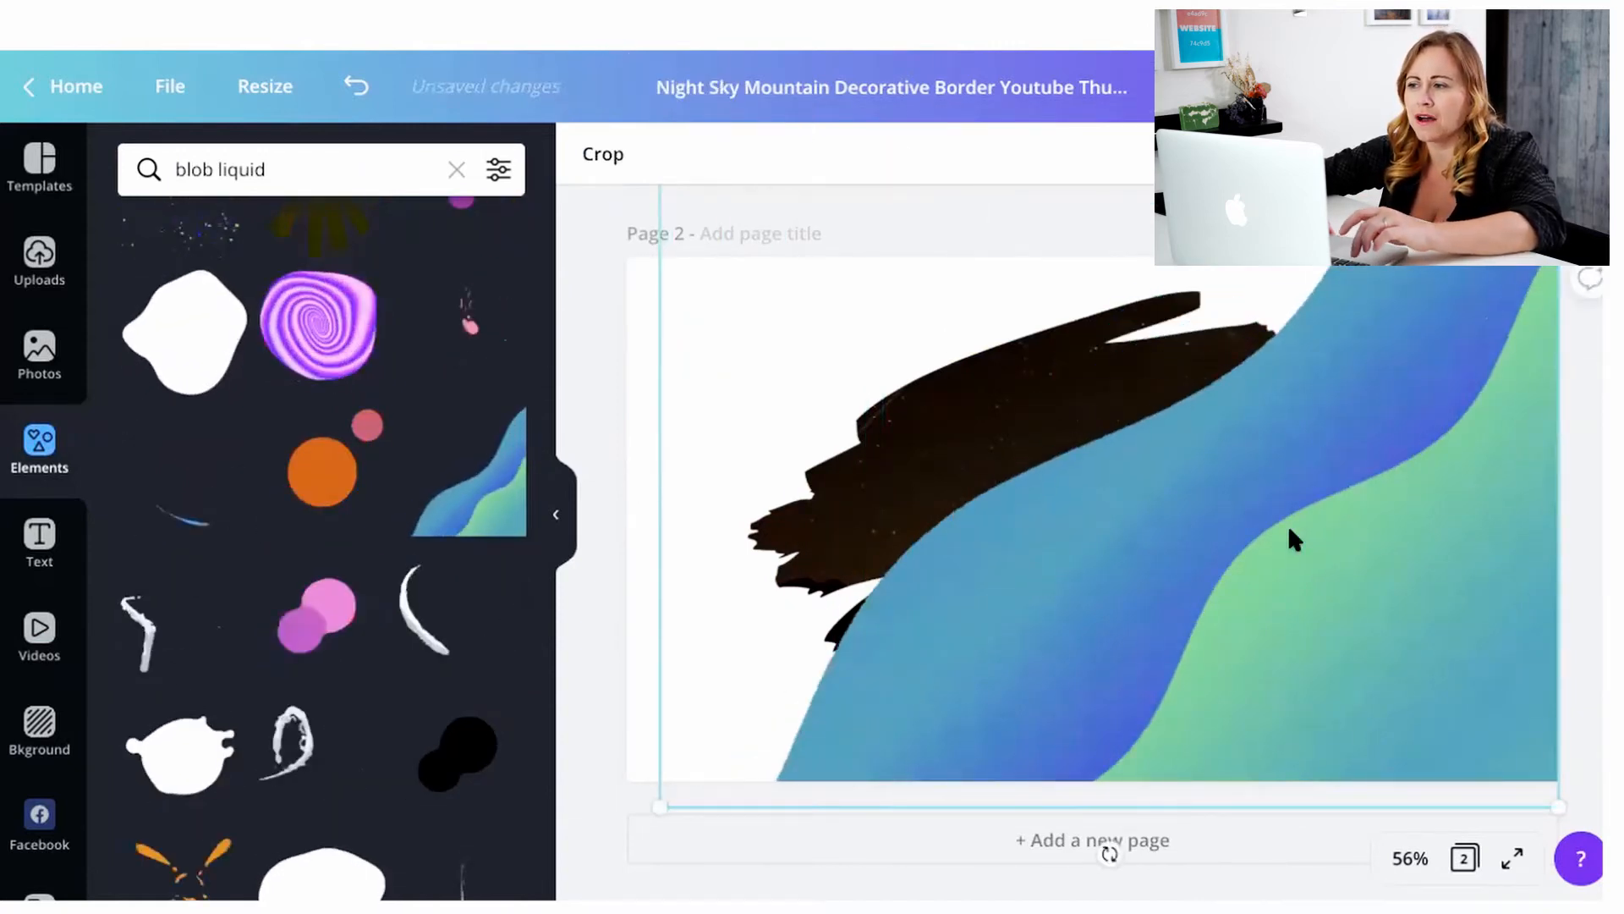
pyautogui.rightClick(1331, 646)
pyautogui.click(1357, 636)
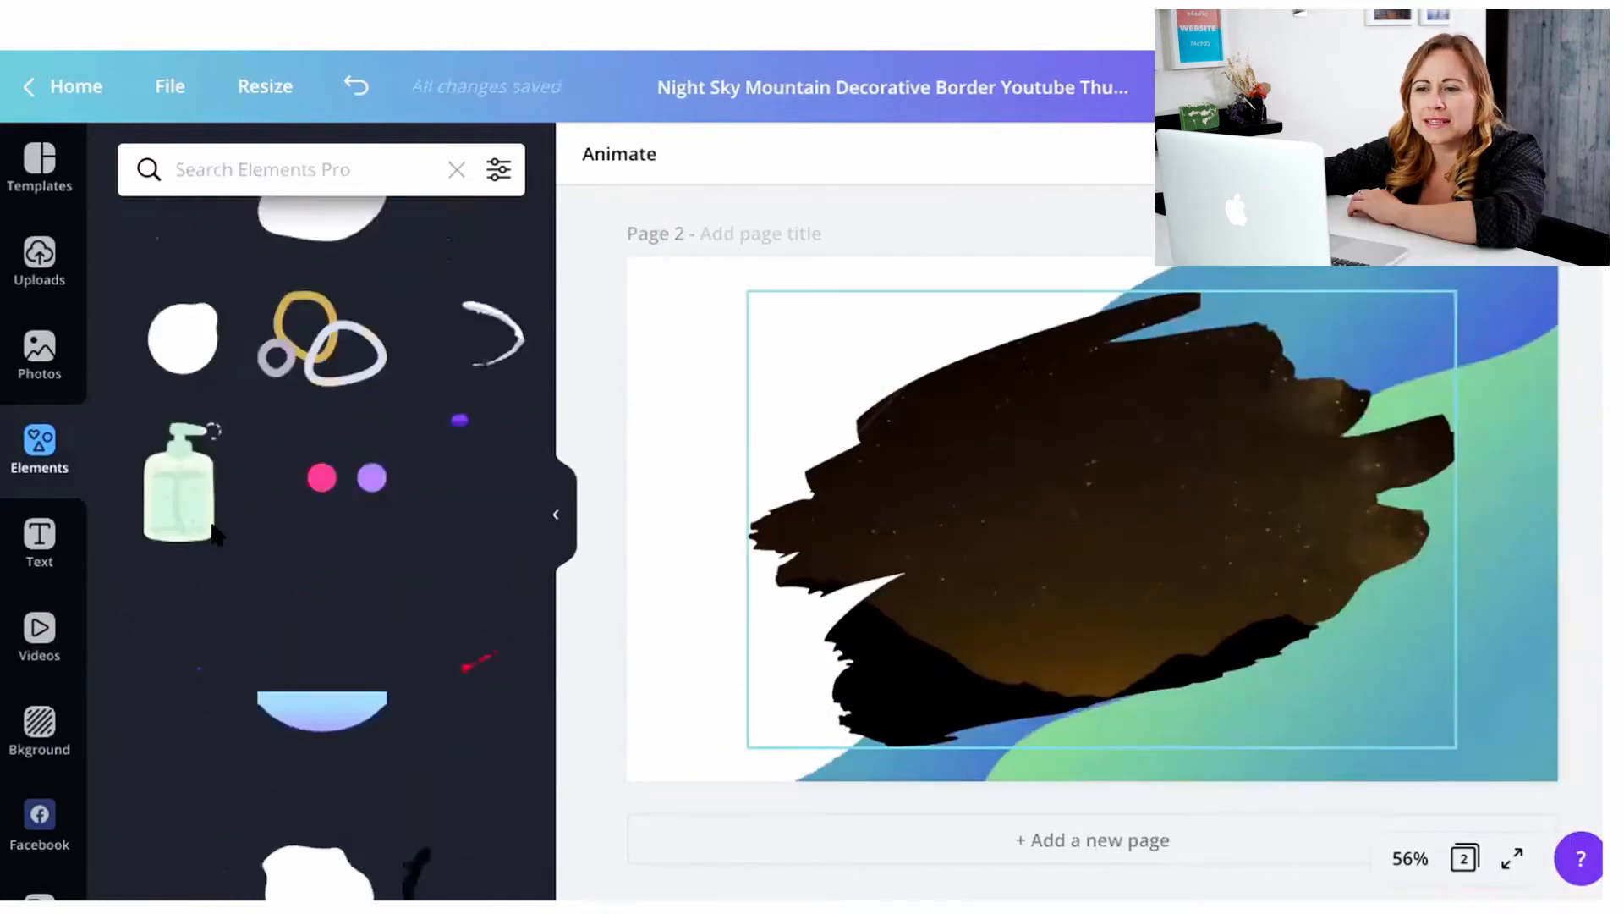
# Fill the brush-stroke frame with the 0:18 Earth from space video in the Universe category, then enlarge the frame and lower it slightly
pyautogui.scroll(1, 1092, 550)
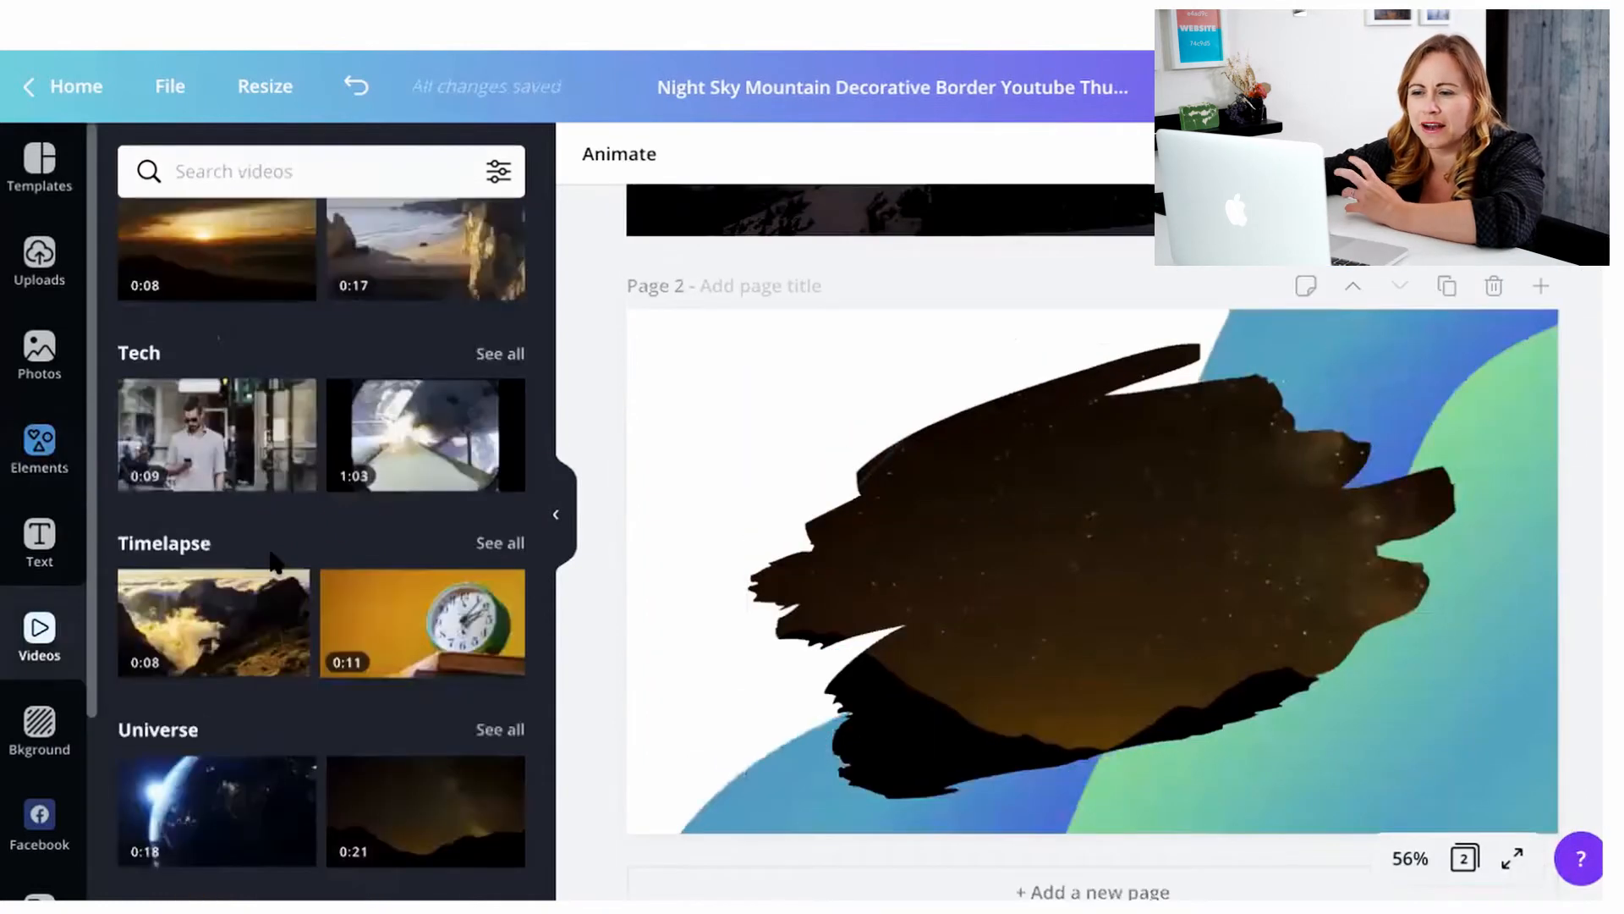
pyautogui.scroll(-1, 318, 560)
pyautogui.moveTo(239, 796); pyautogui.dragTo(990, 554)
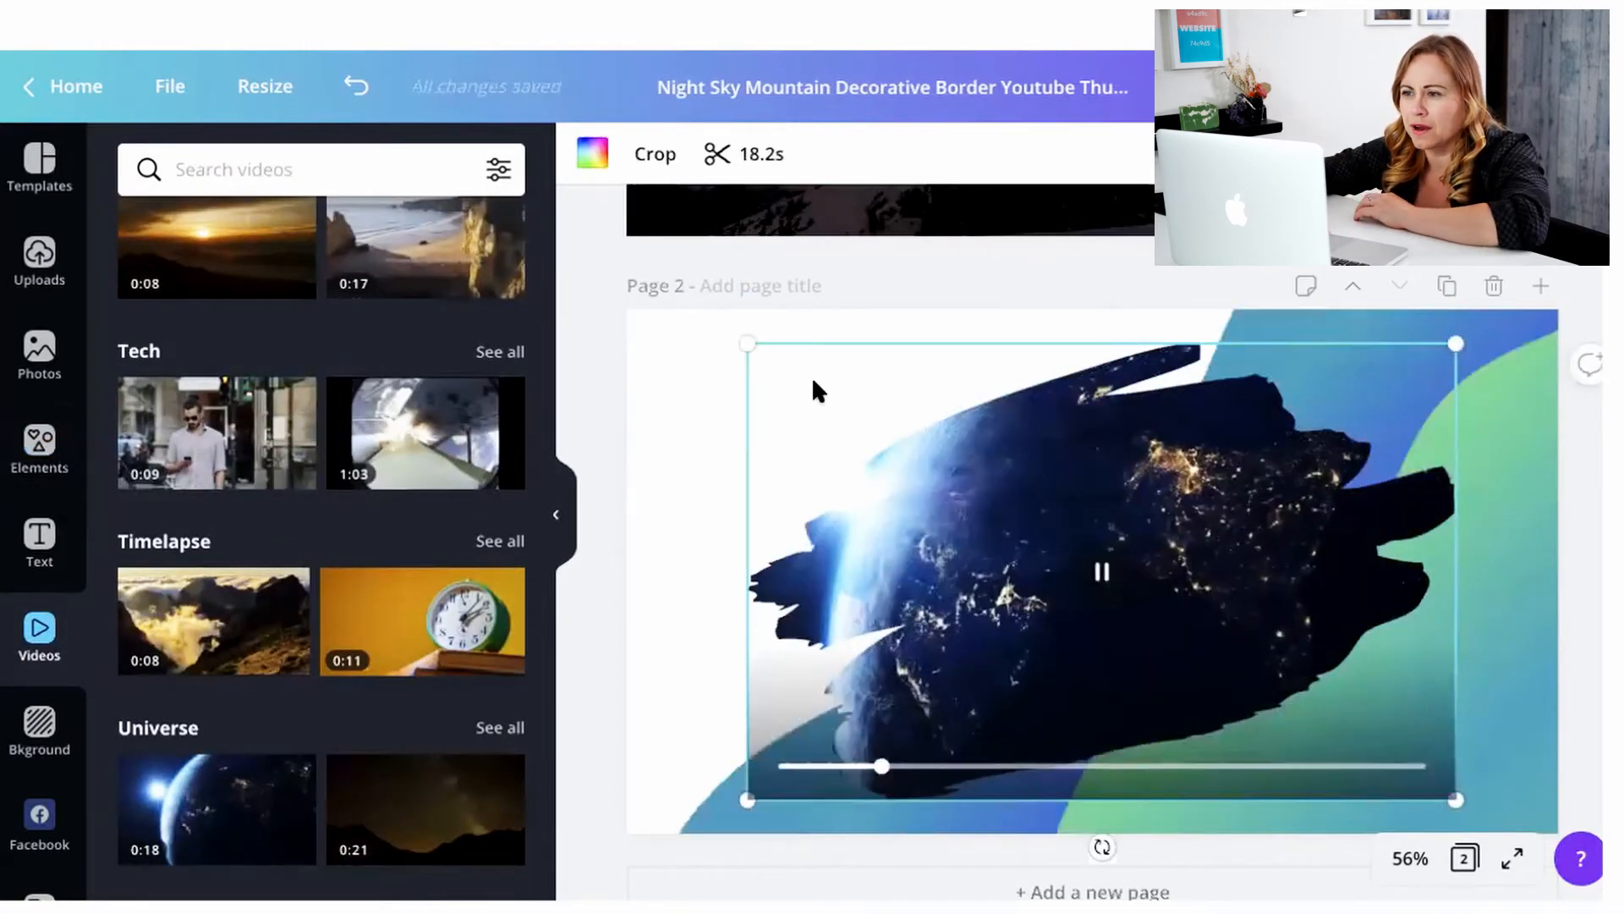
pyautogui.moveTo(834, 383); pyautogui.dragTo(660, 287)
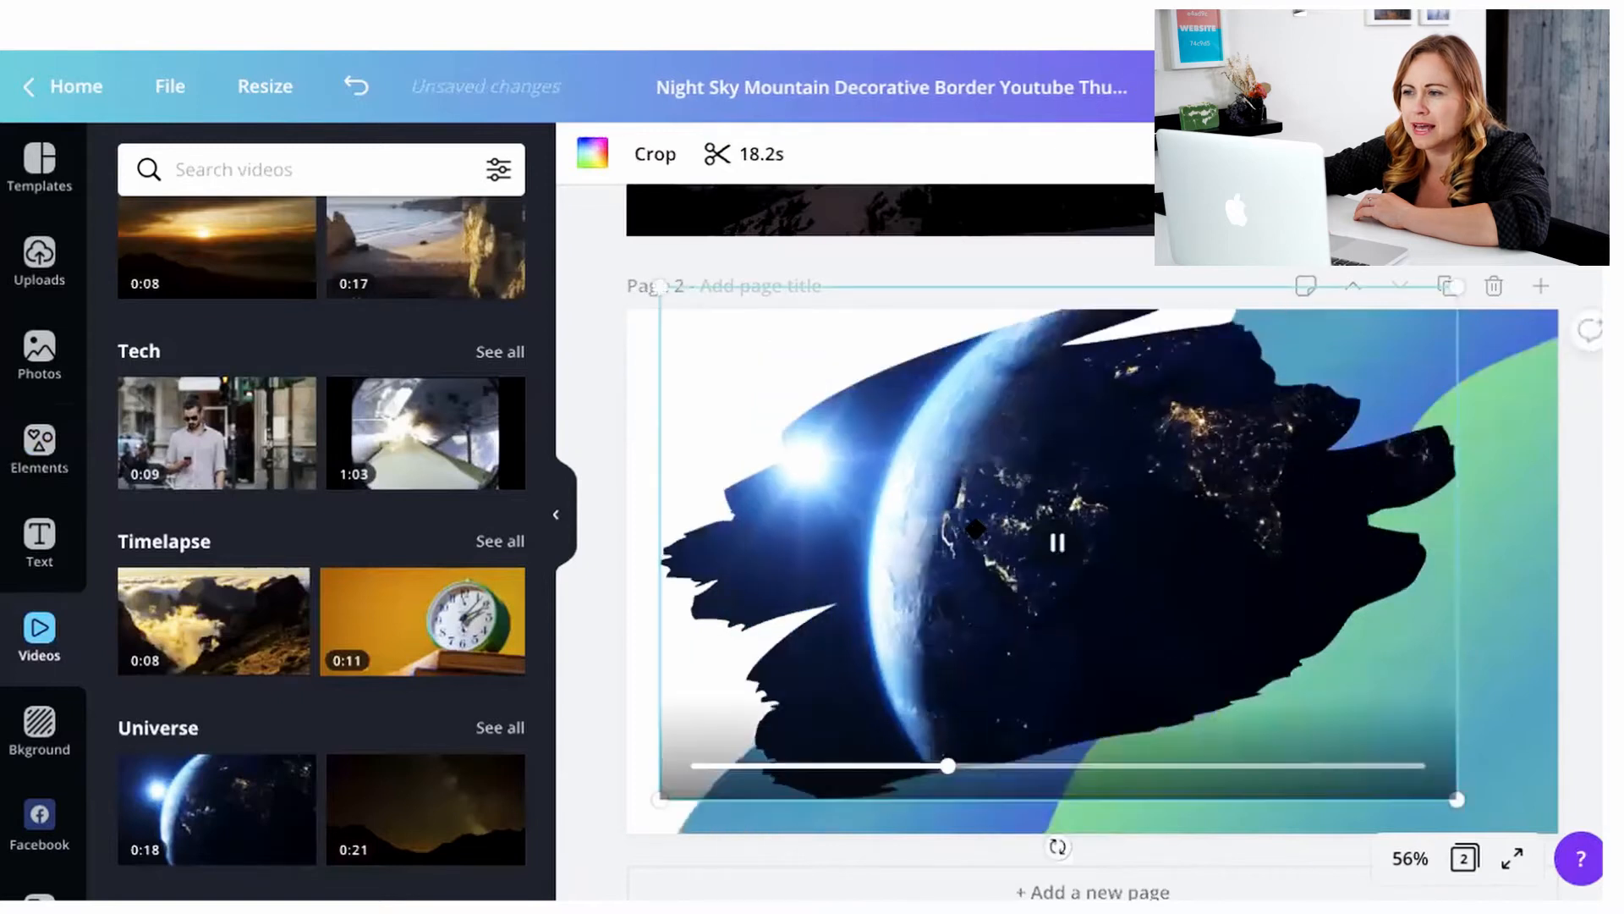
pyautogui.moveTo(970, 529); pyautogui.dragTo(962, 588)
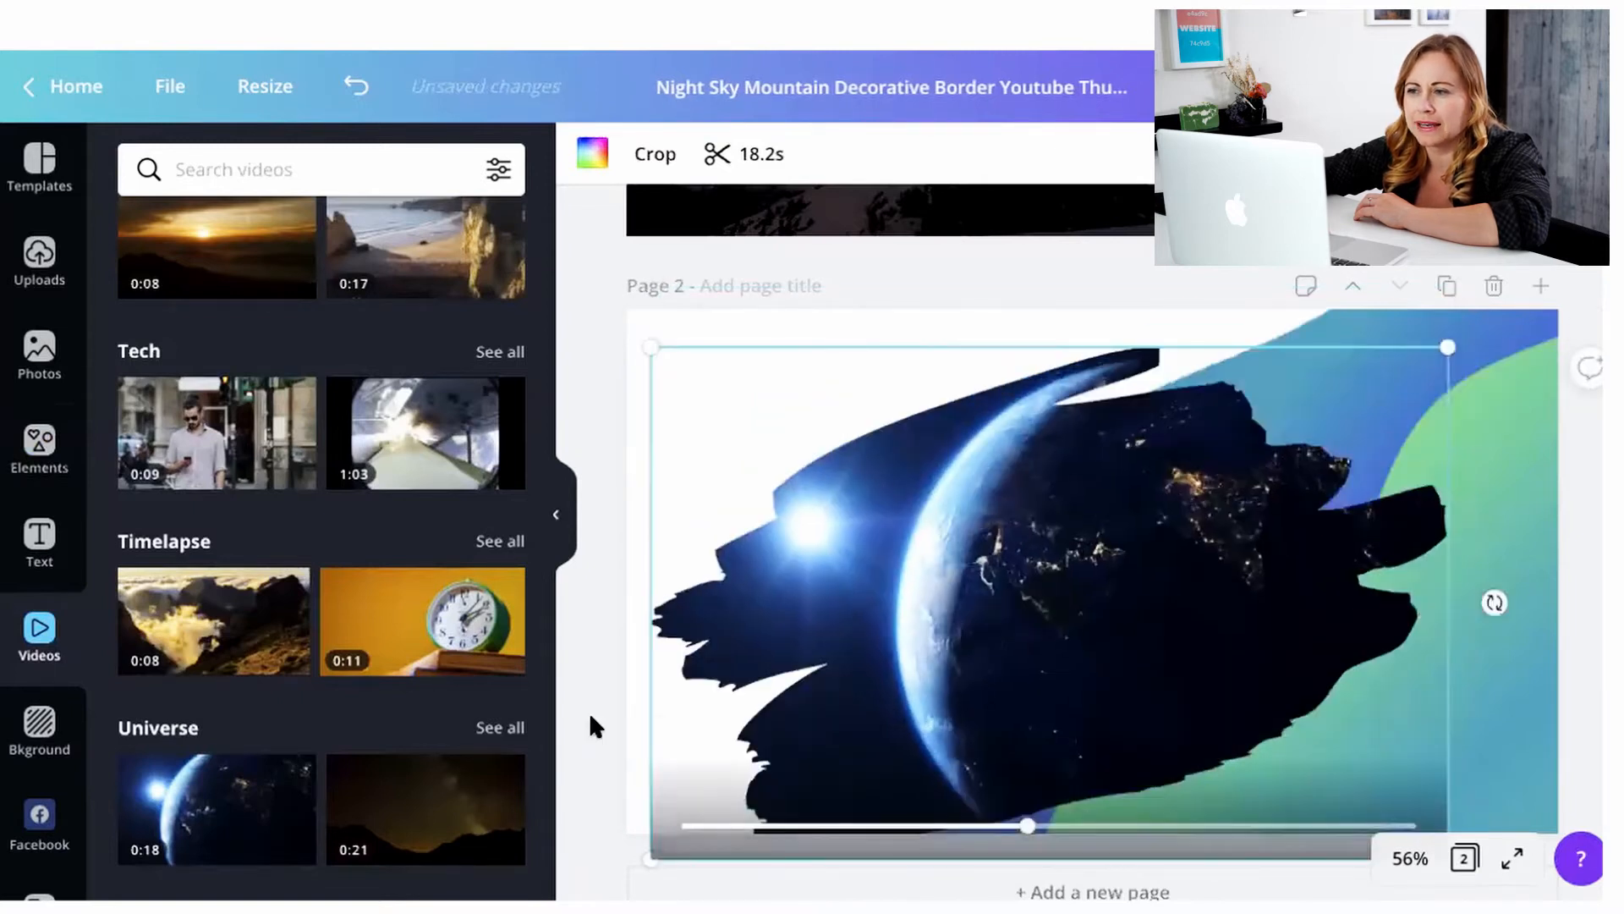
# Set the page 2 background colour to the light blue from the Untitled palette
pyautogui.click(710, 323)
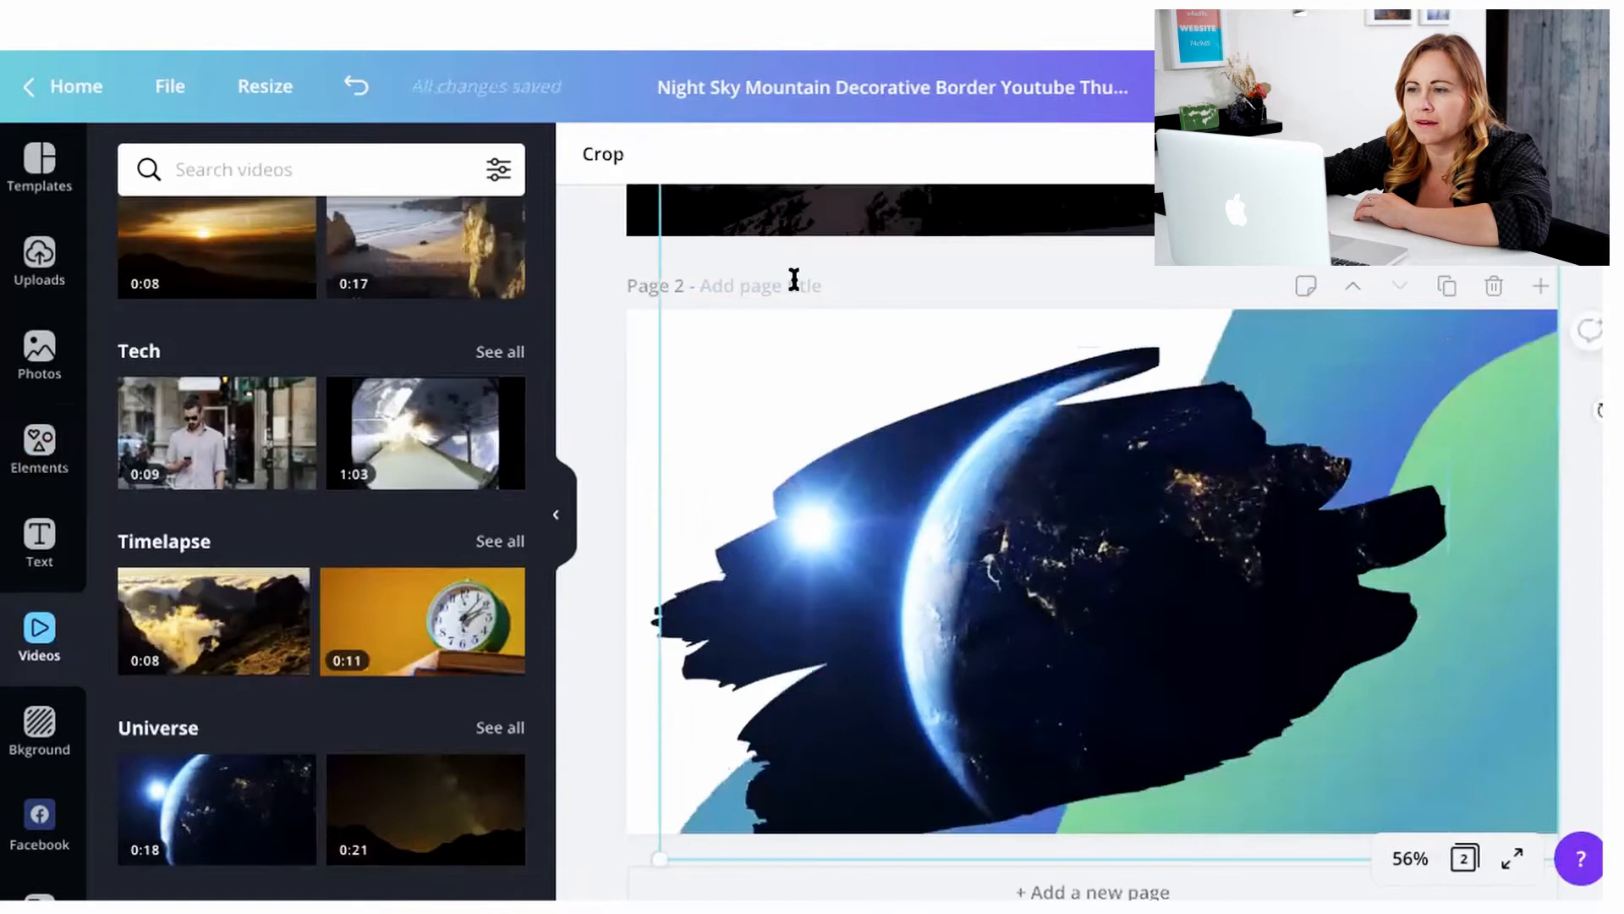
pyautogui.click(637, 356)
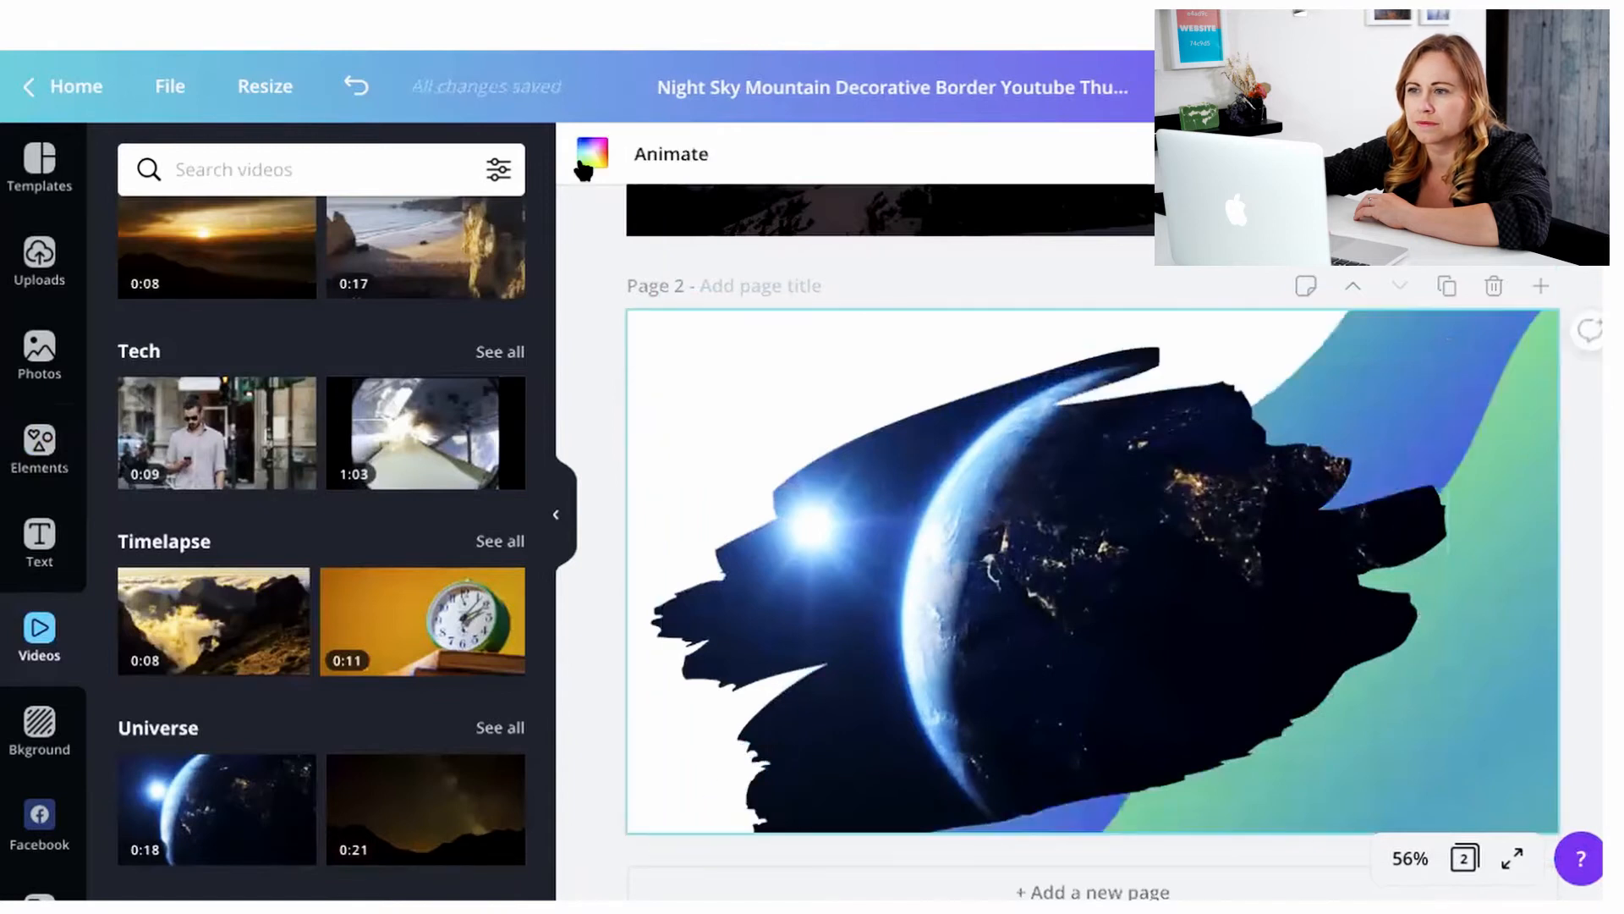
pyautogui.click(584, 169)
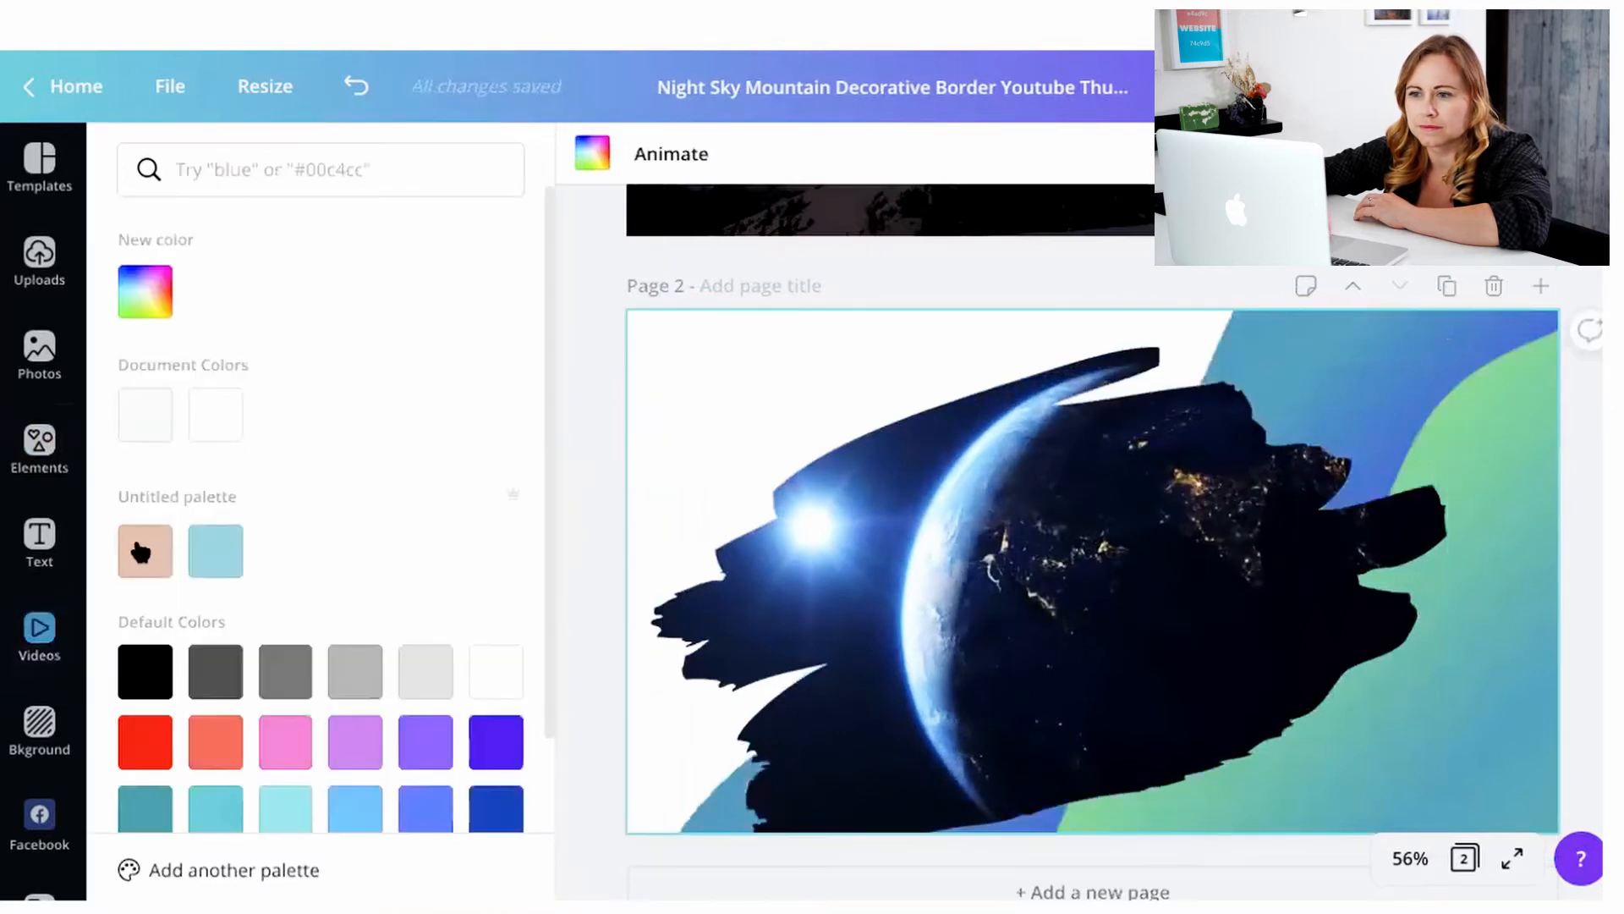
pyautogui.click(238, 555)
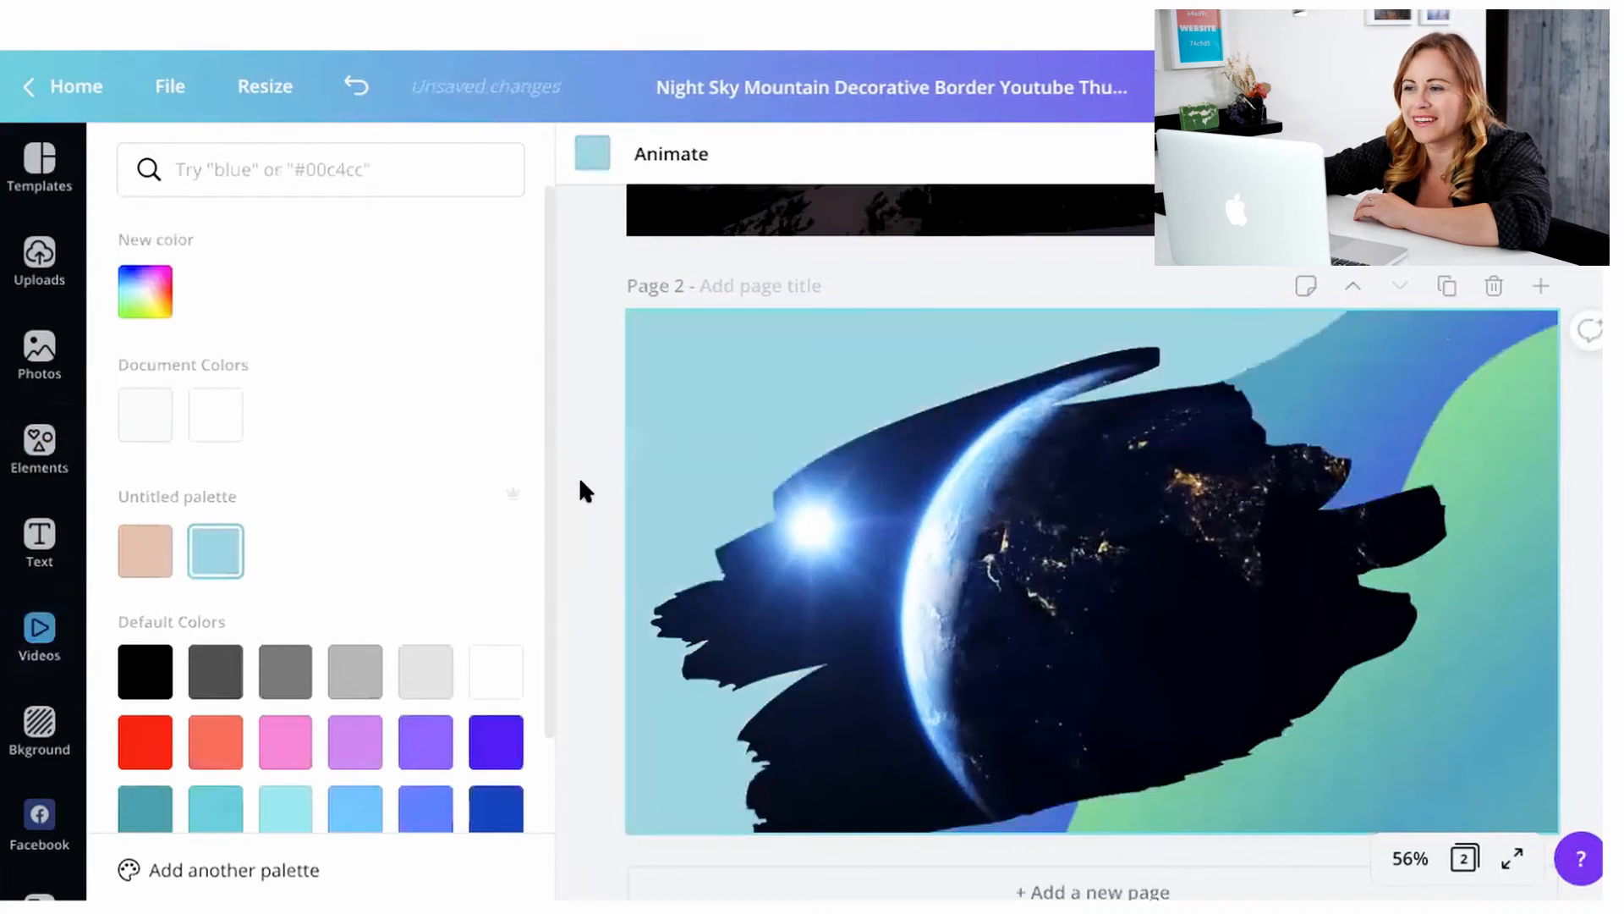
pyautogui.click(915, 867)
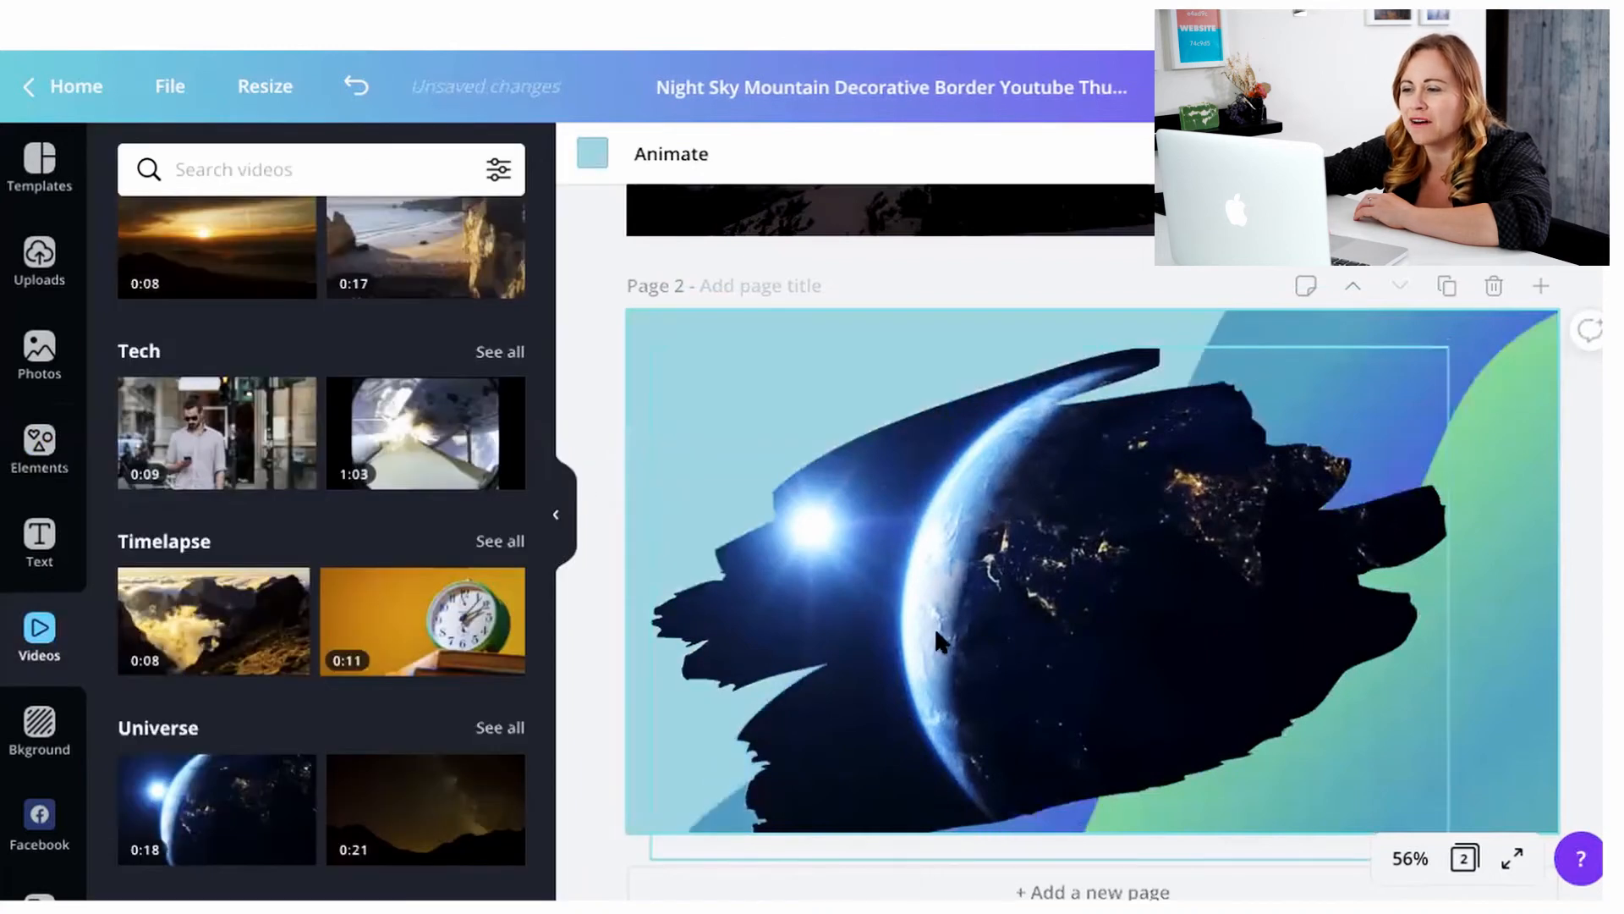
# Delete the brush-stroke frame and its video, and add a tablet frame enlarged to nearly the full height of page 2
pyautogui.click(936, 603)
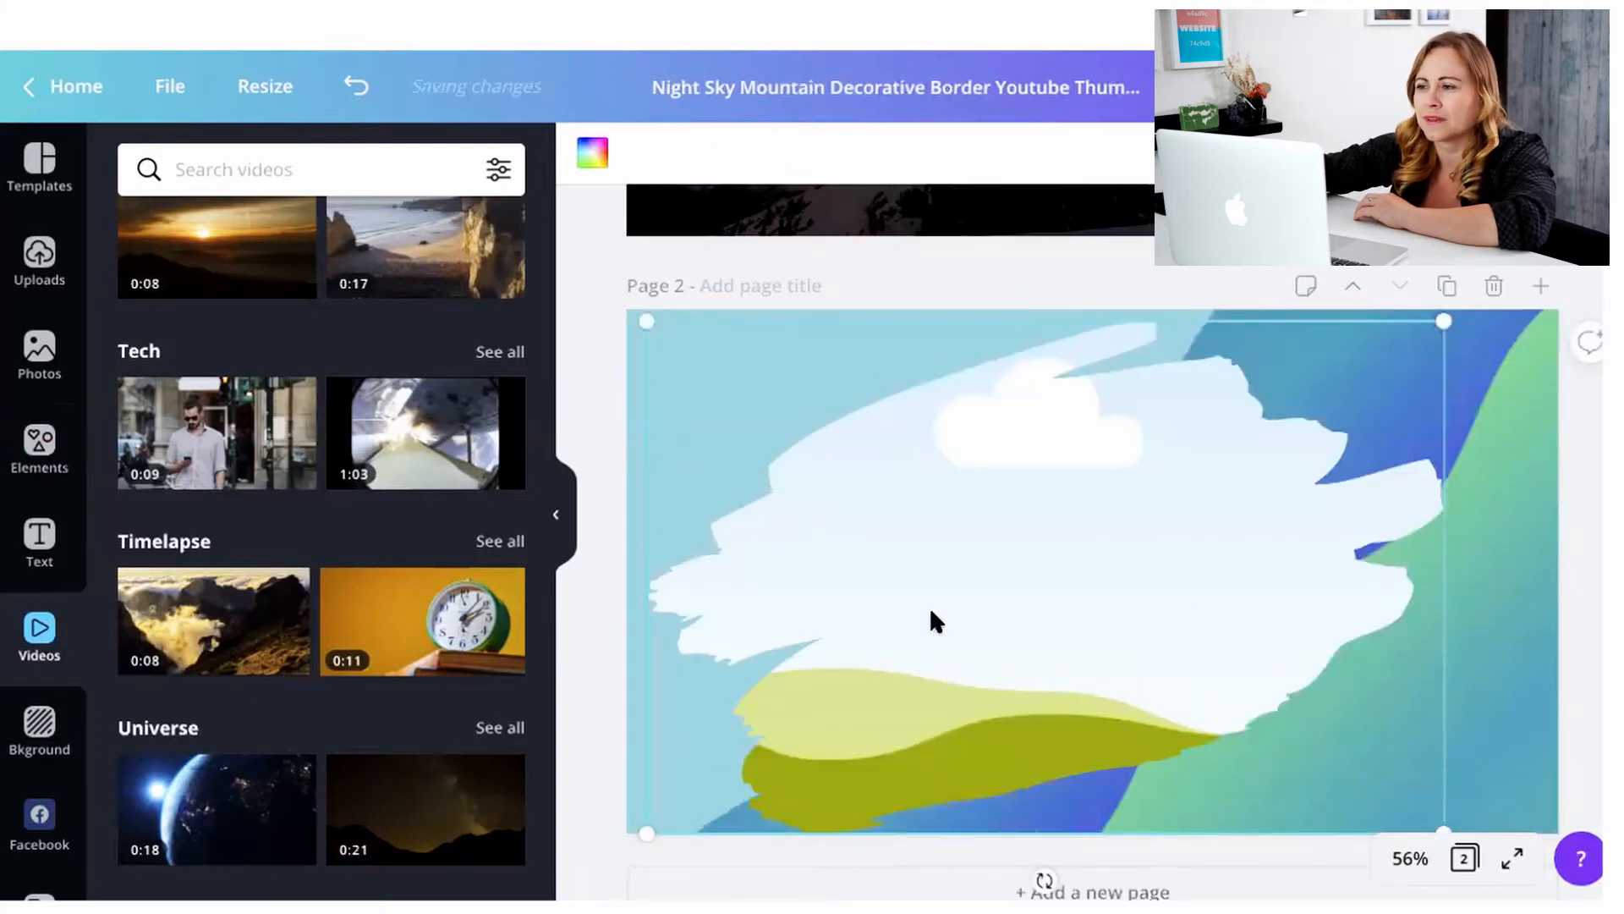
pyautogui.press('Delete')
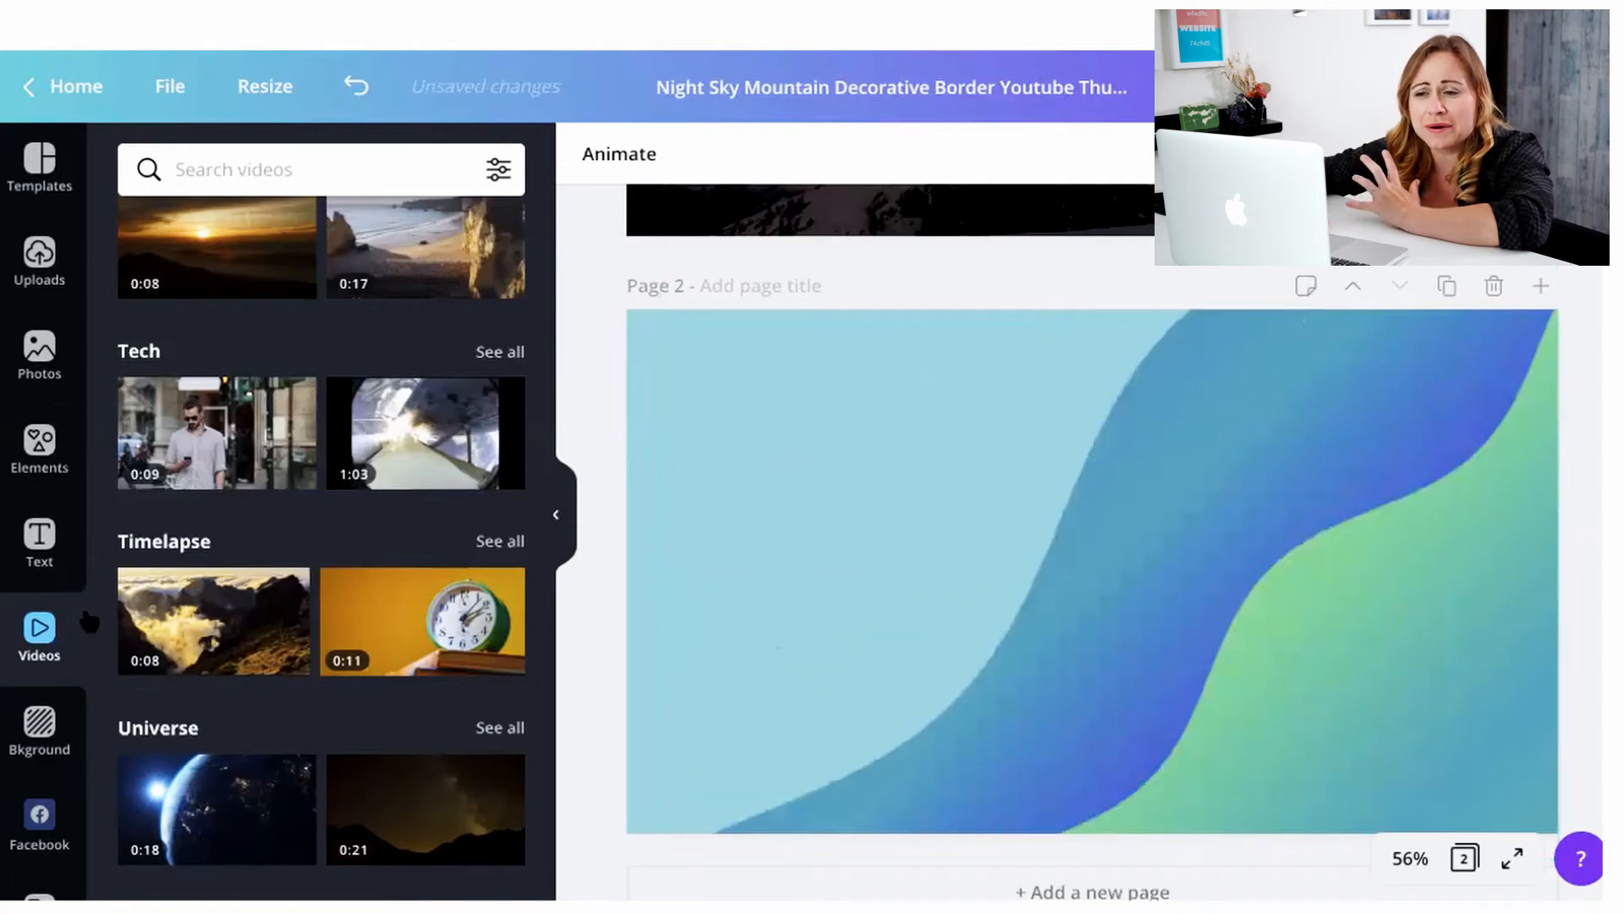
pyautogui.click(39, 447)
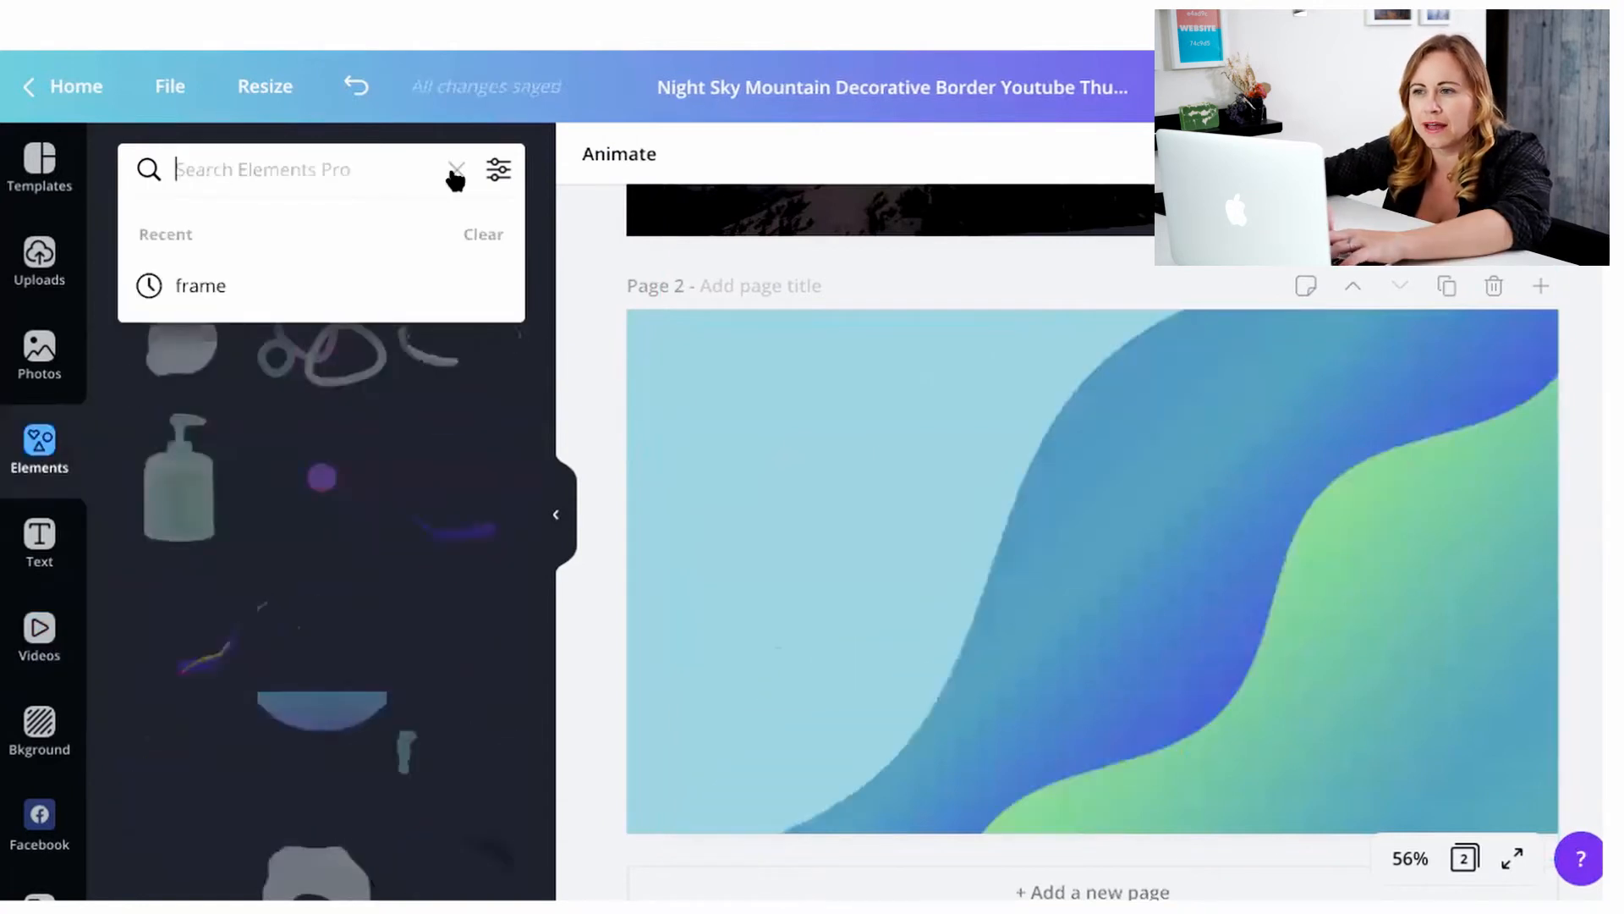
pyautogui.scroll(-5, 333, 303)
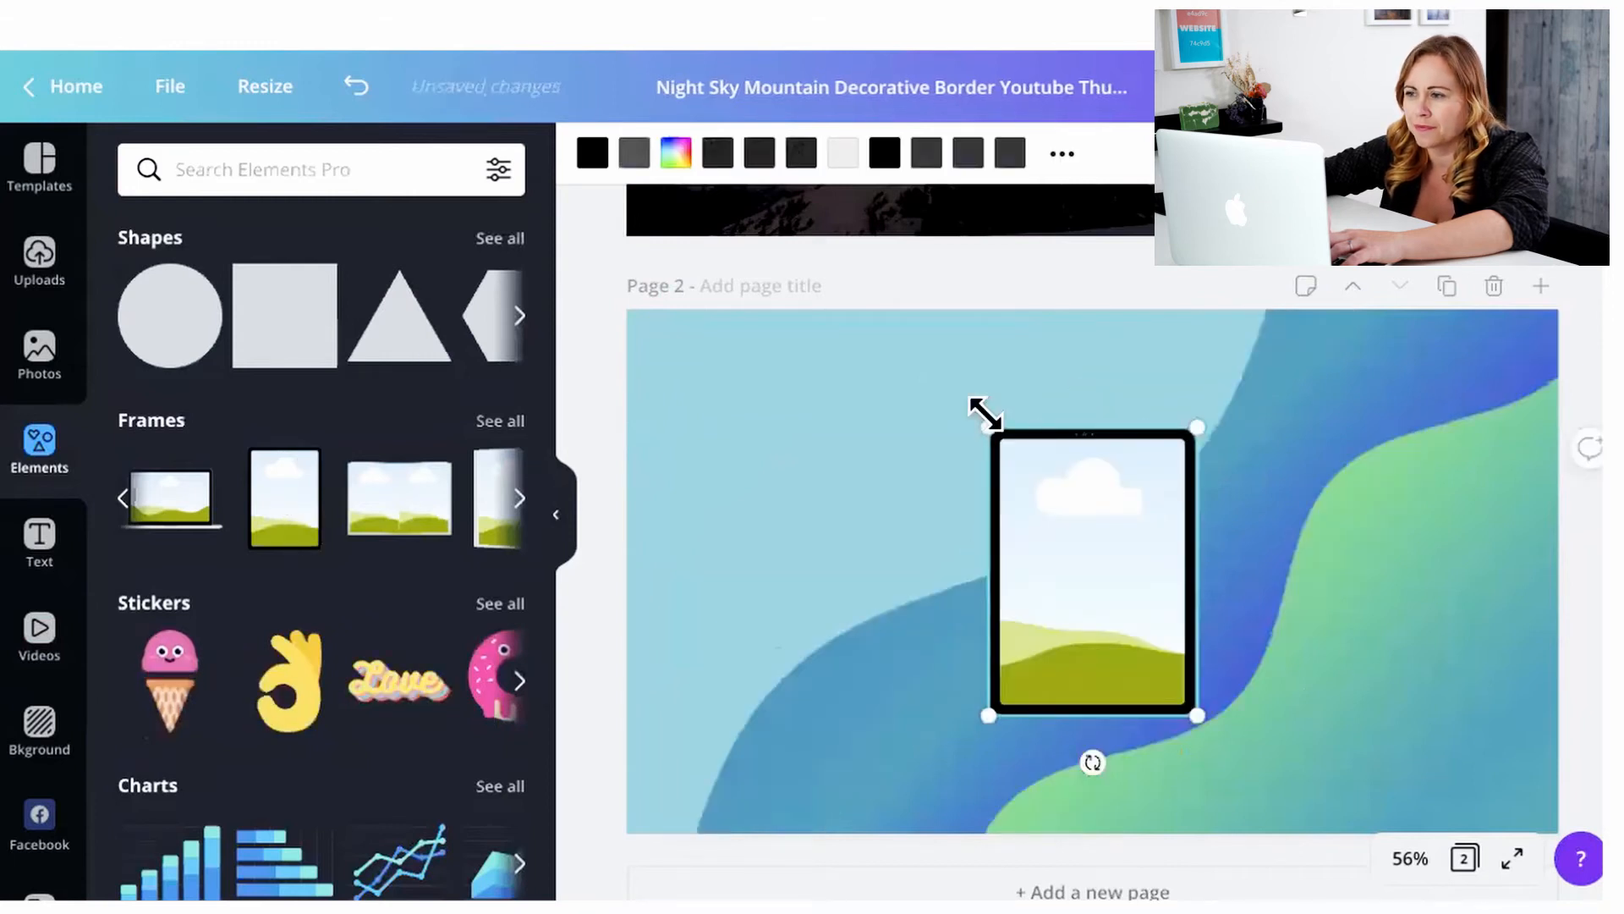
pyautogui.moveTo(986, 412); pyautogui.dragTo(881, 373)
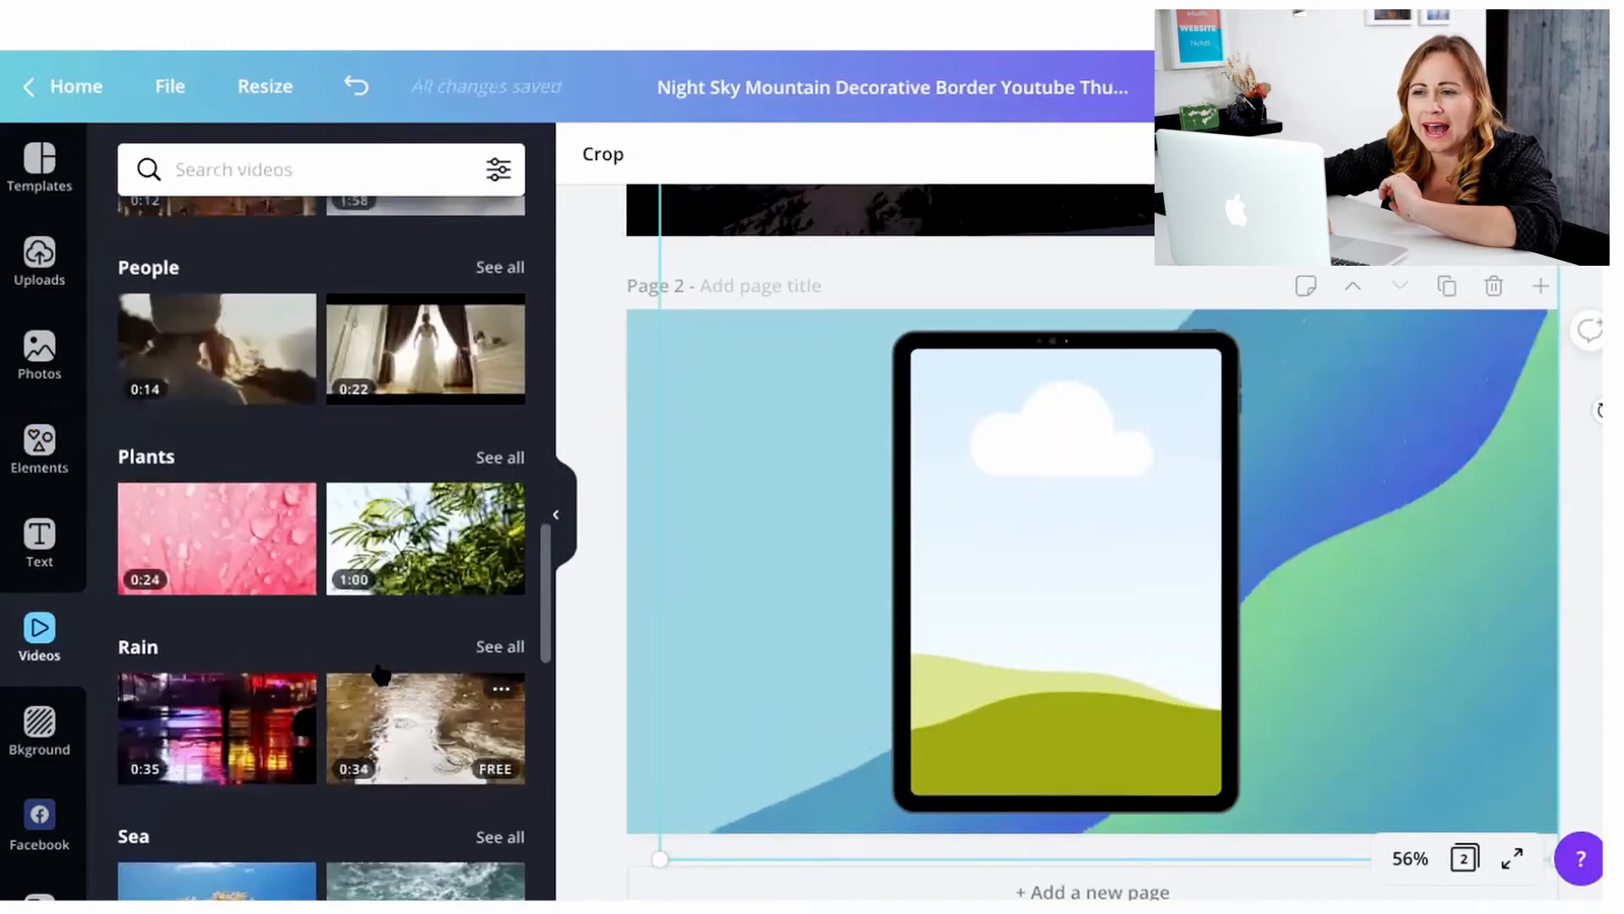
# Fill the tablet frame with the 0:22 wedding video from the People category of the stock videos
pyautogui.scroll(3, 381, 674)
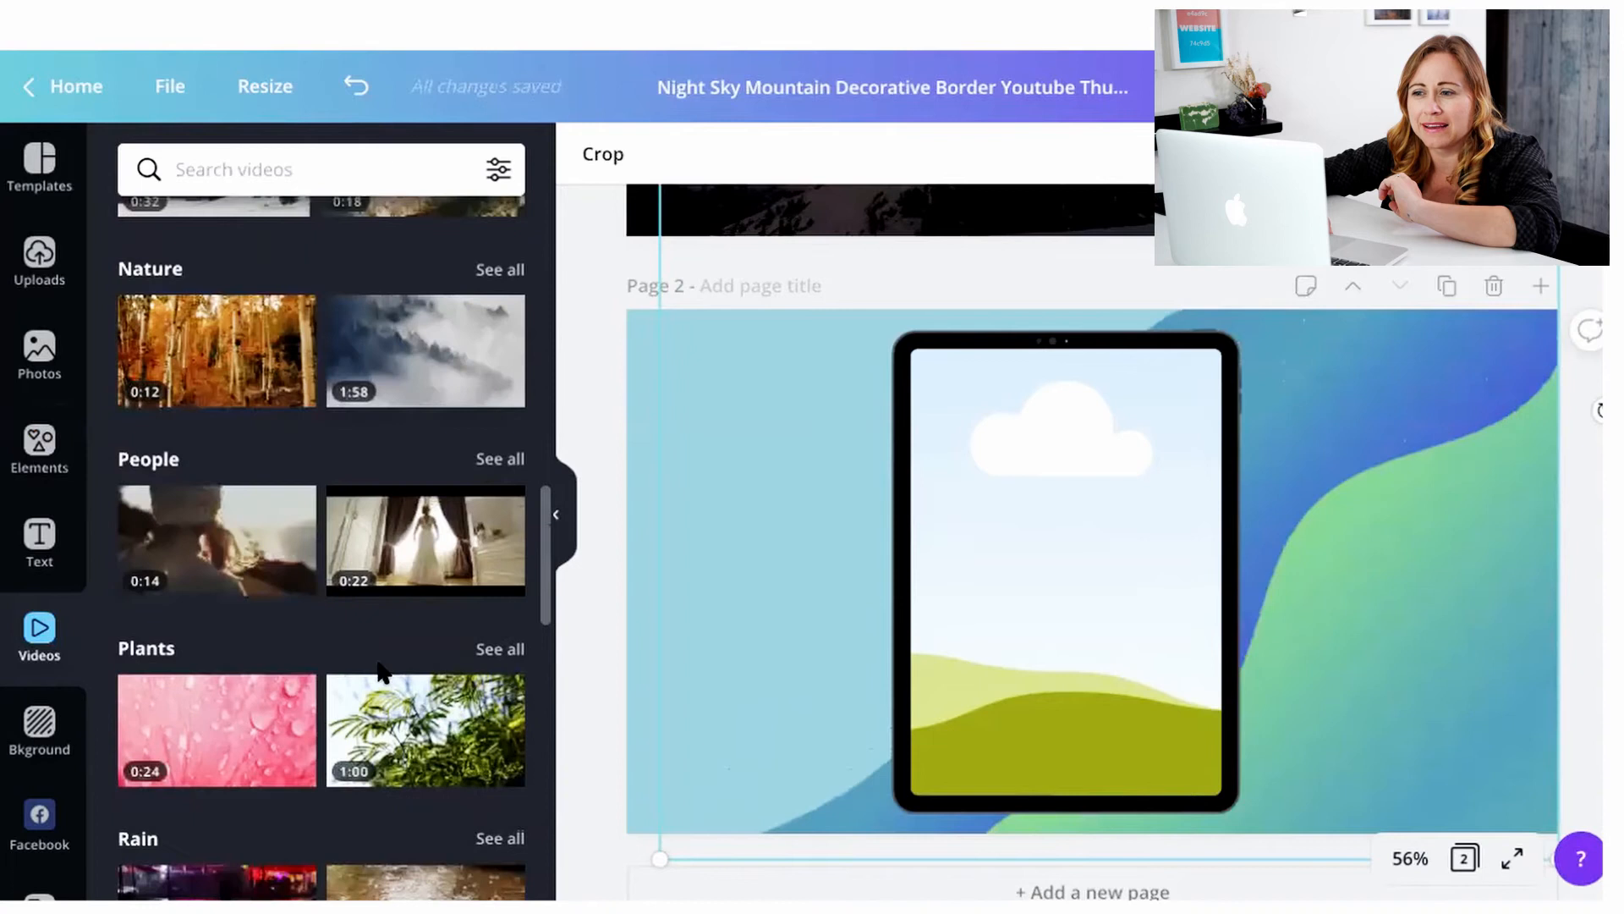
pyautogui.click(426, 607)
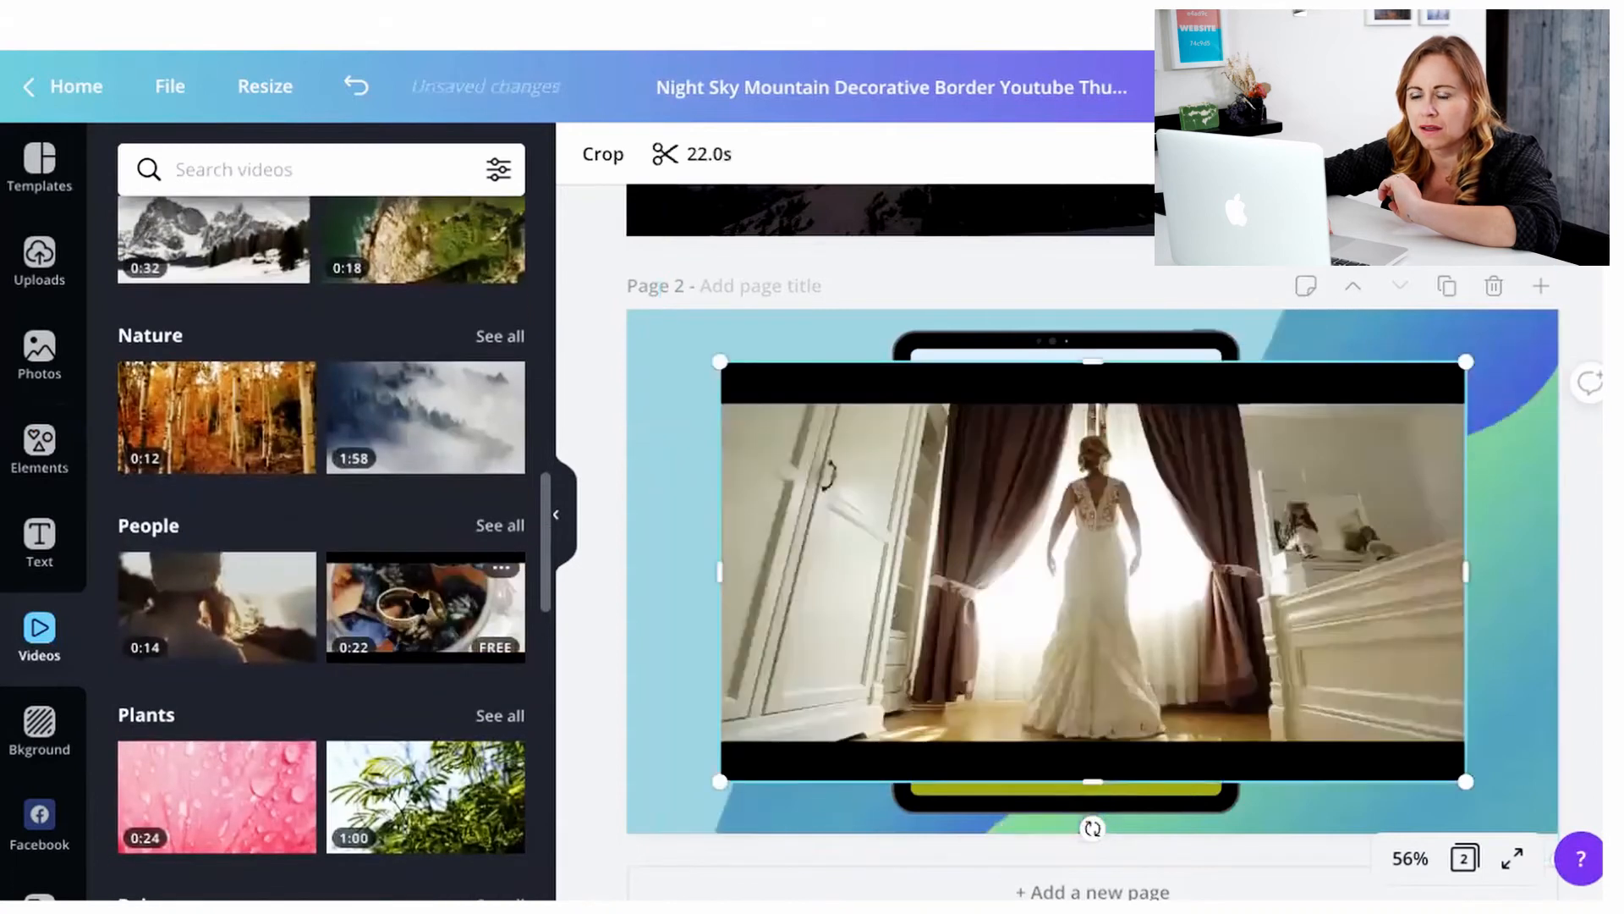
pyautogui.press('Delete')
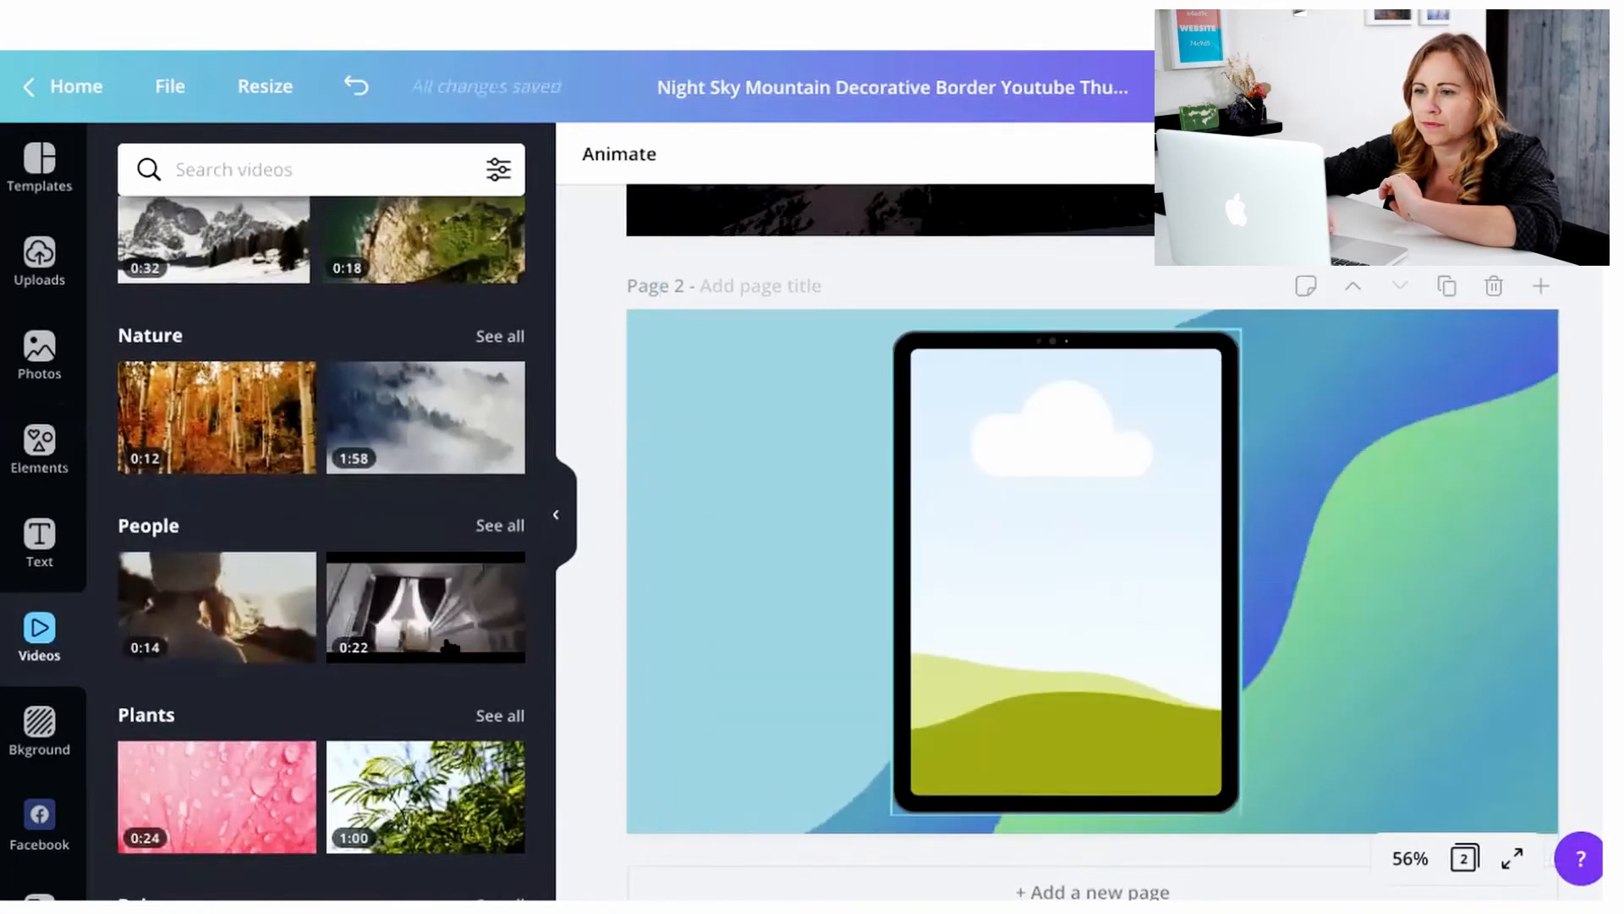
pyautogui.moveTo(425, 607); pyautogui.dragTo(1007, 487)
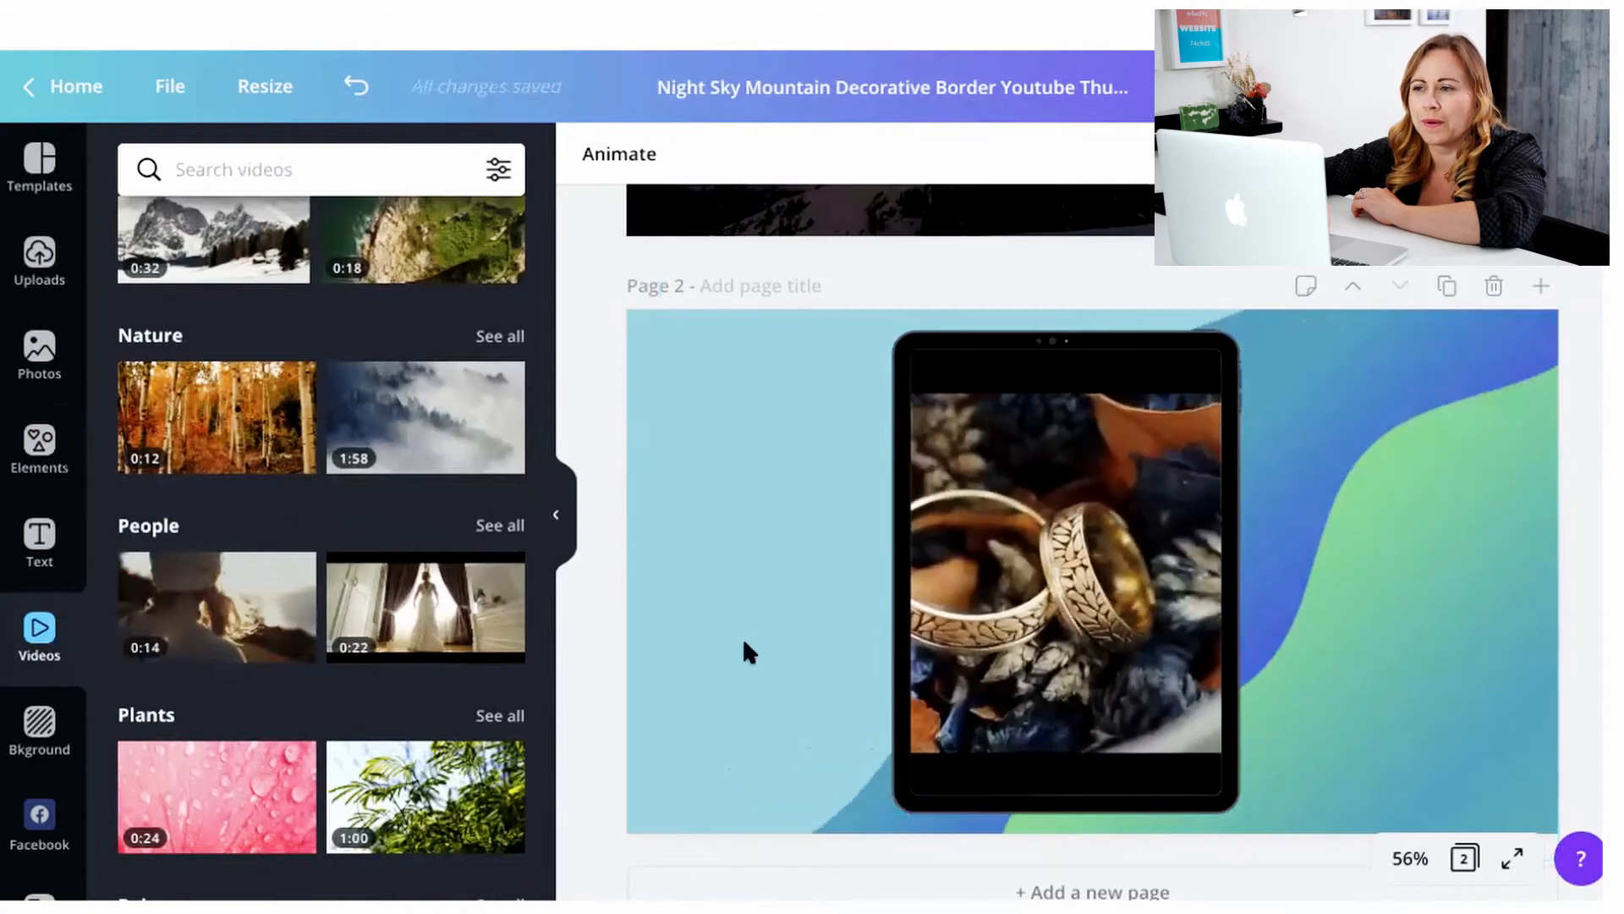
# Try the Rise and Tumble animations on page 2, and choose the Baseline animation
pyautogui.click(619, 157)
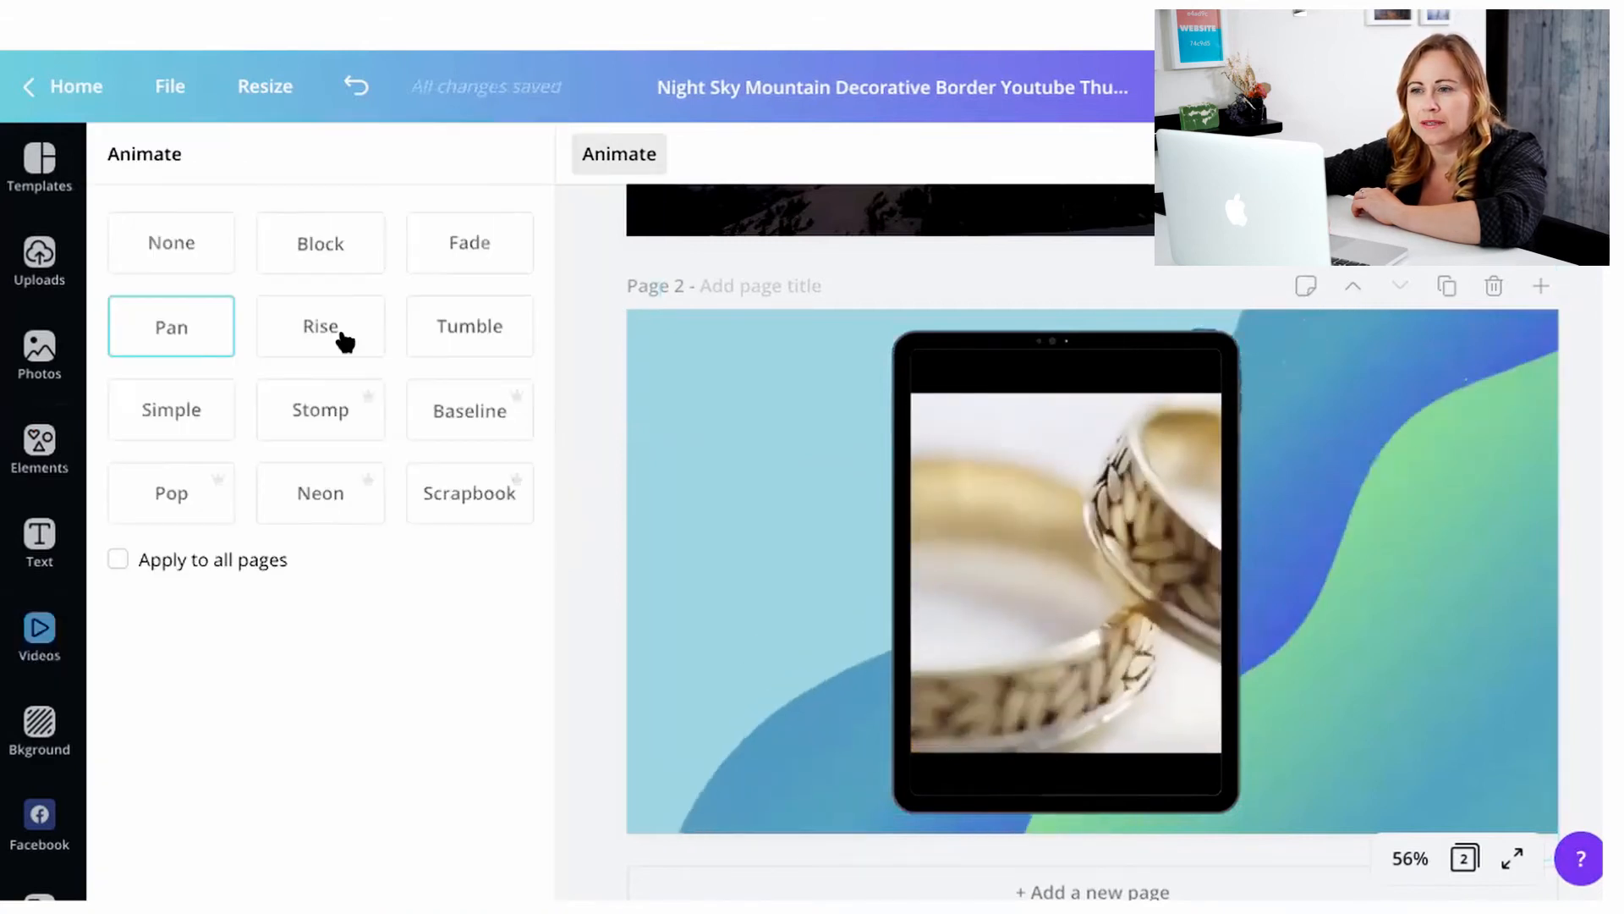
pyautogui.click(344, 328)
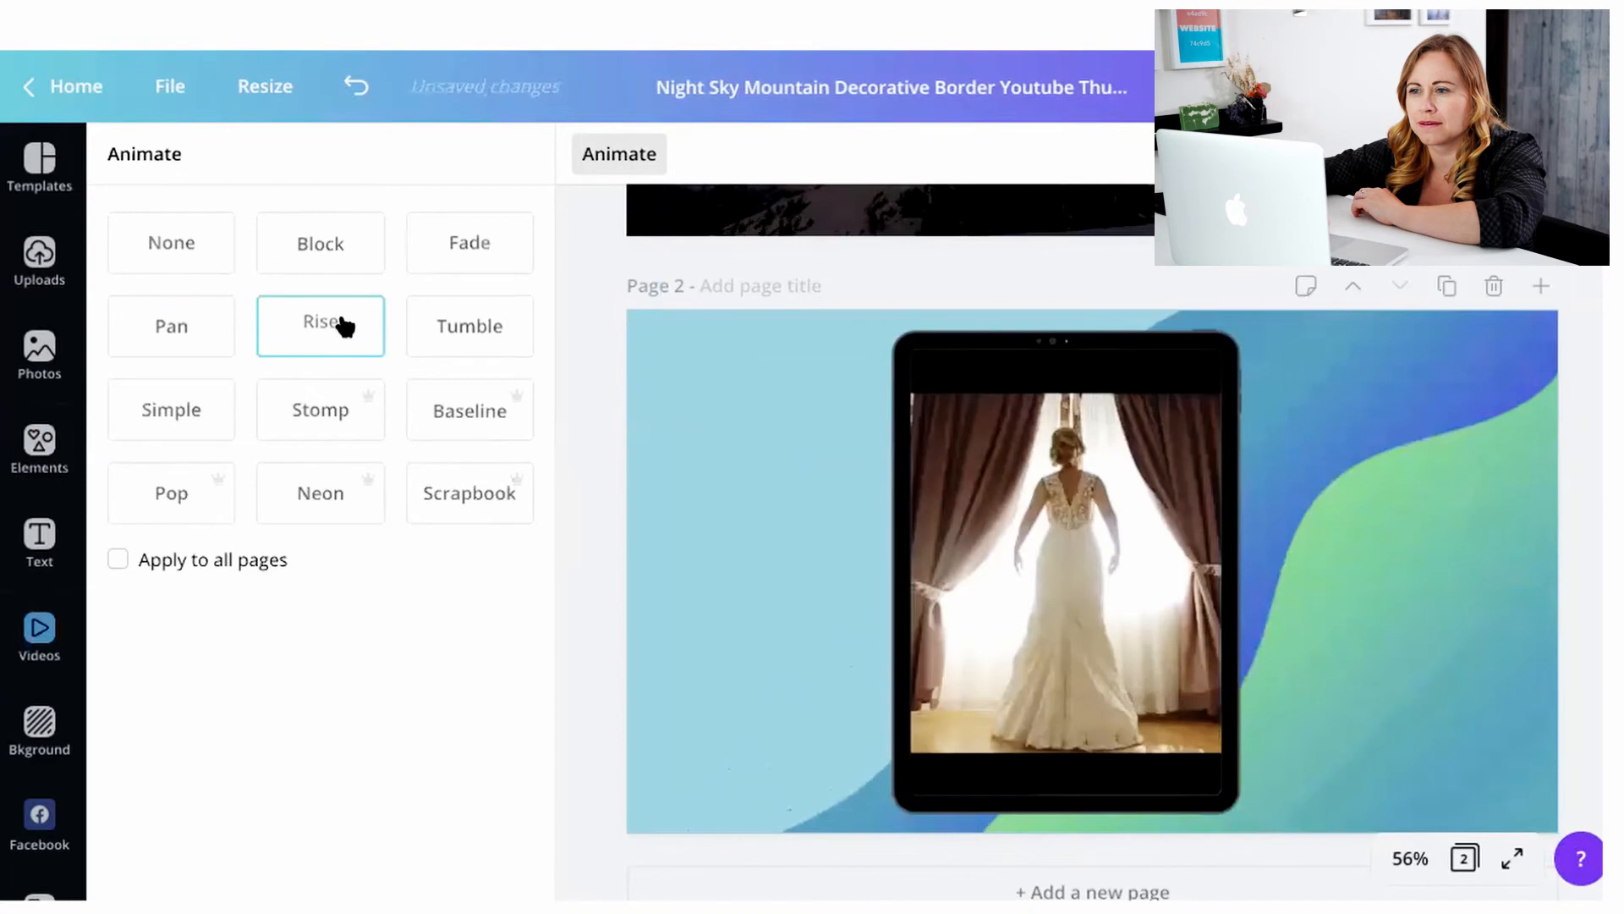
pyautogui.click(456, 329)
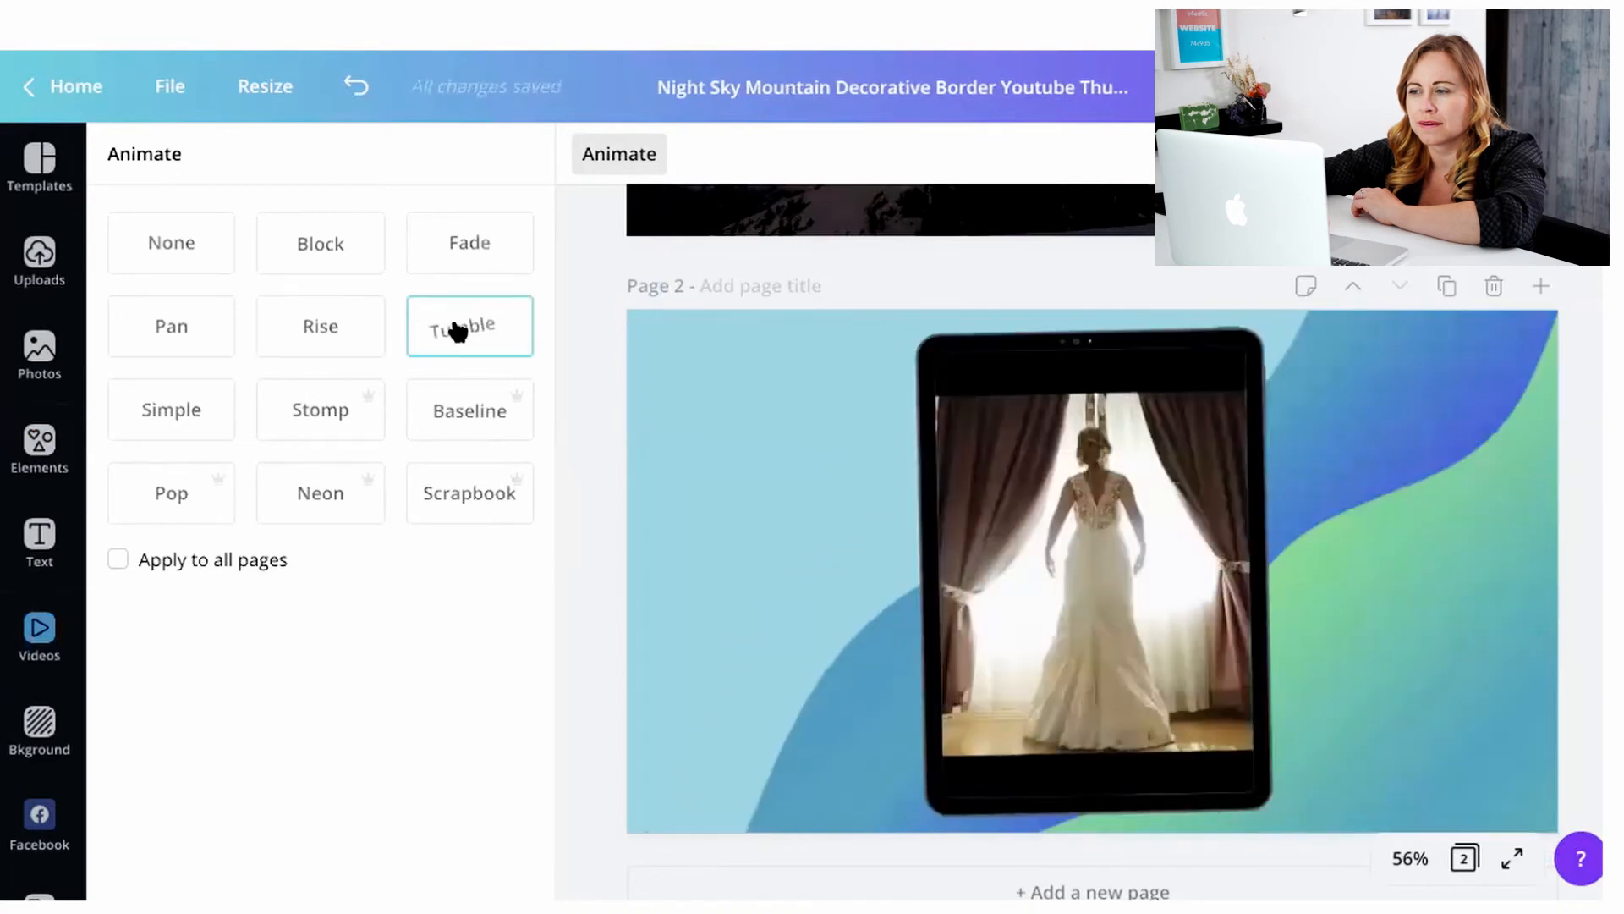
pyautogui.click(464, 421)
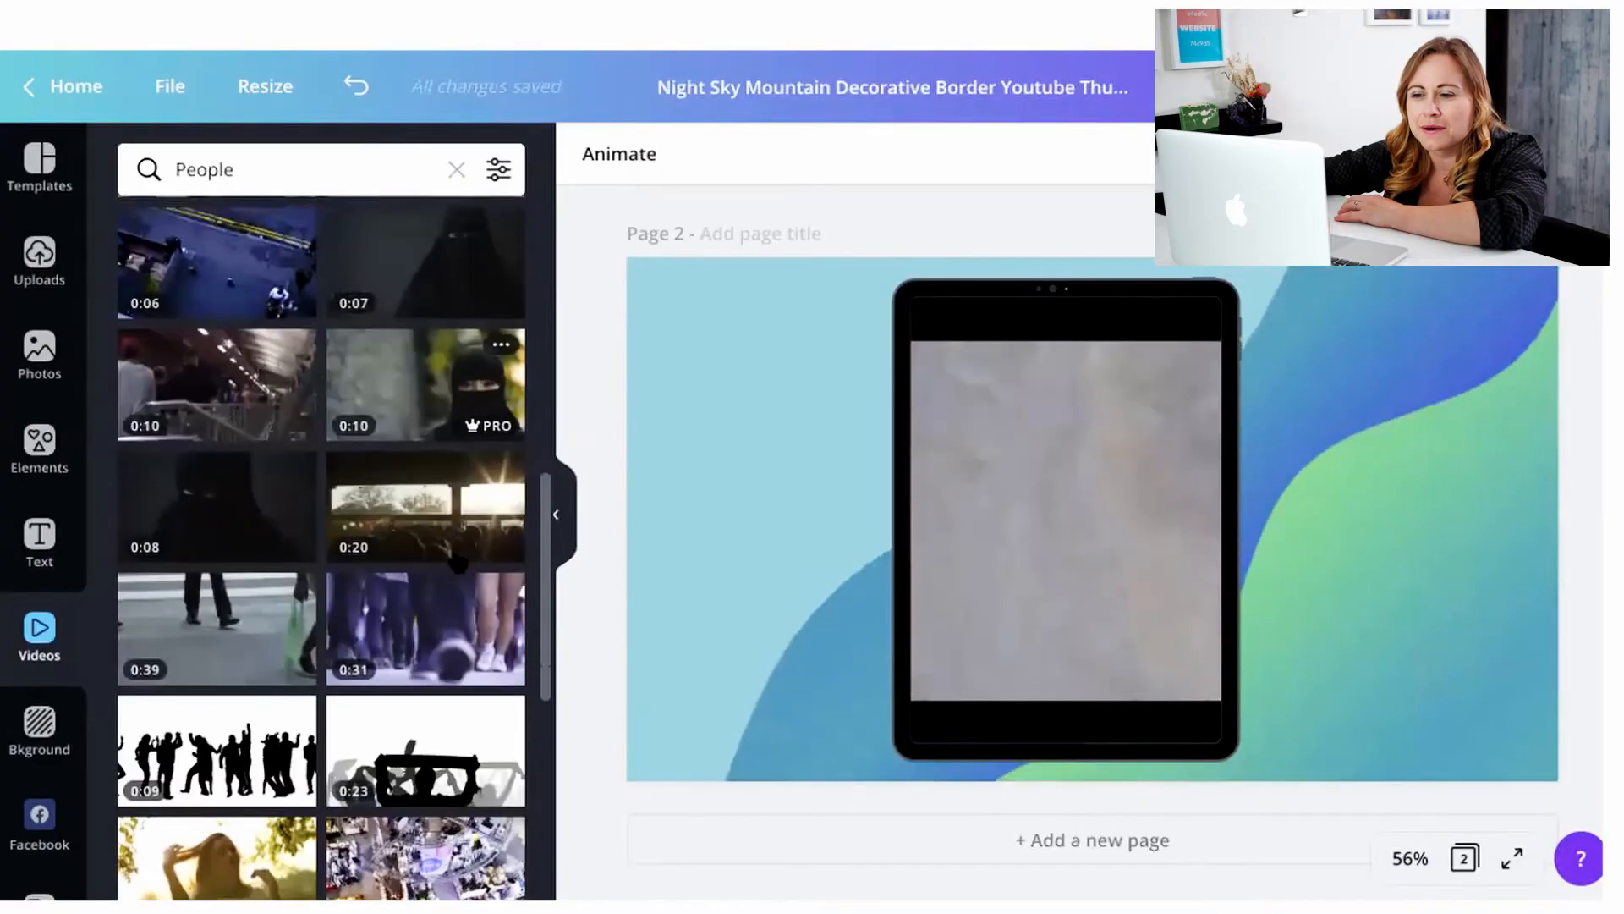
# Fill the tablet frame with the 0:09 dancing silhouettes video from the People category, and enlarge and reposition it within the frame
pyautogui.scroll(-1, 457, 563)
pyautogui.moveTo(217, 689); pyautogui.dragTo(1042, 384)
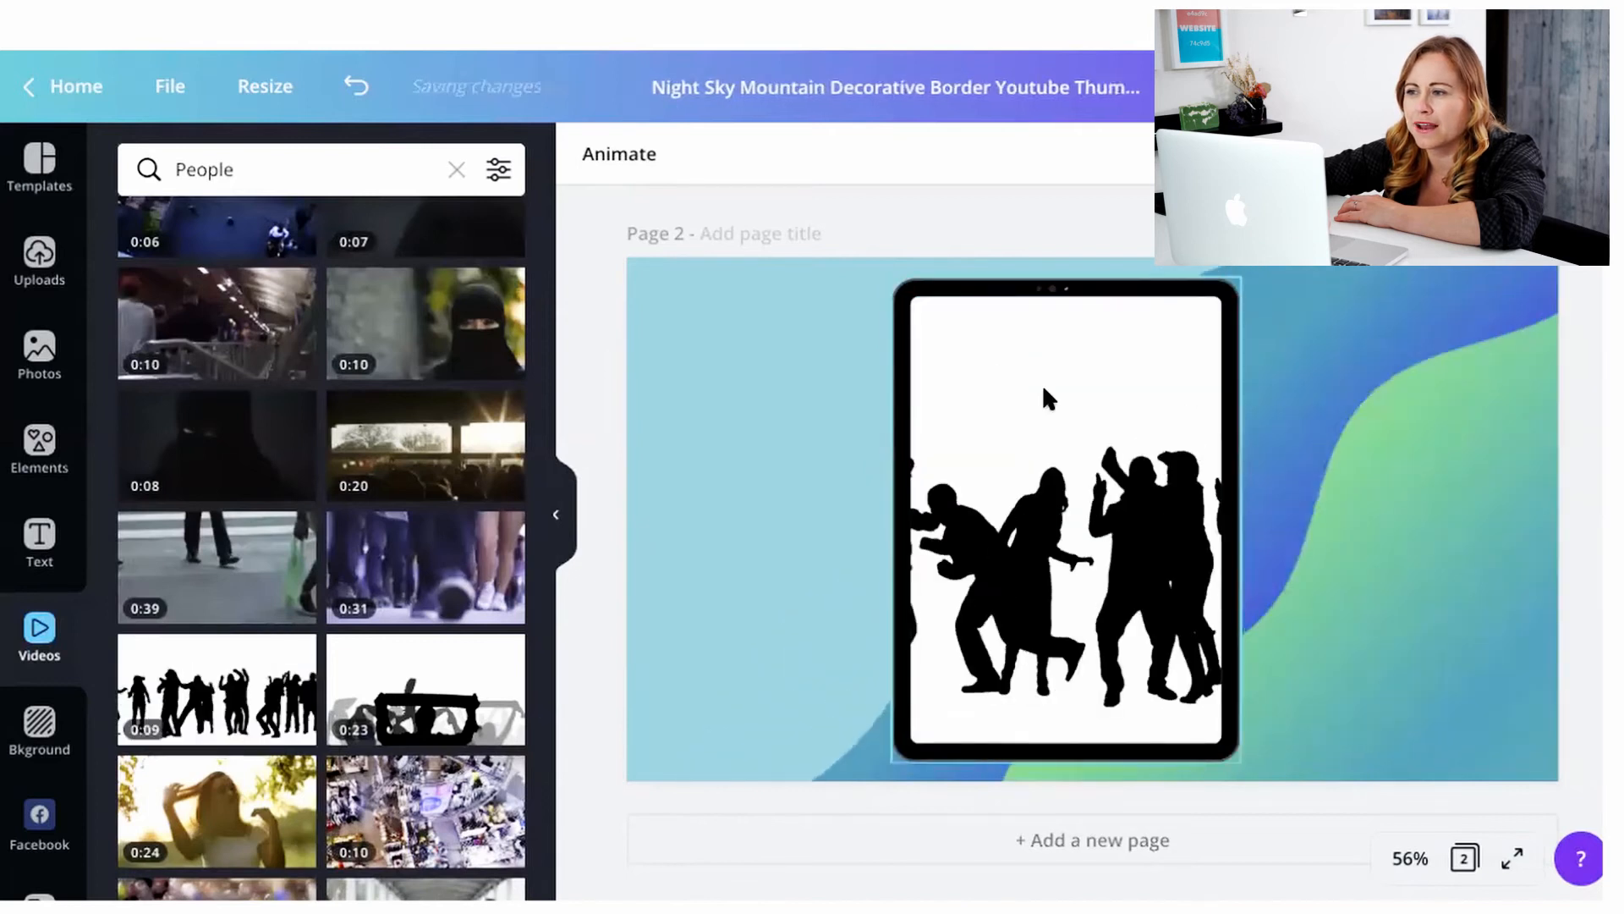
pyautogui.doubleClick(1042, 384)
pyautogui.moveTo(1170, 444); pyautogui.dragTo(1126, 432)
pyautogui.moveTo(726, 292); pyautogui.dragTo(584, 190)
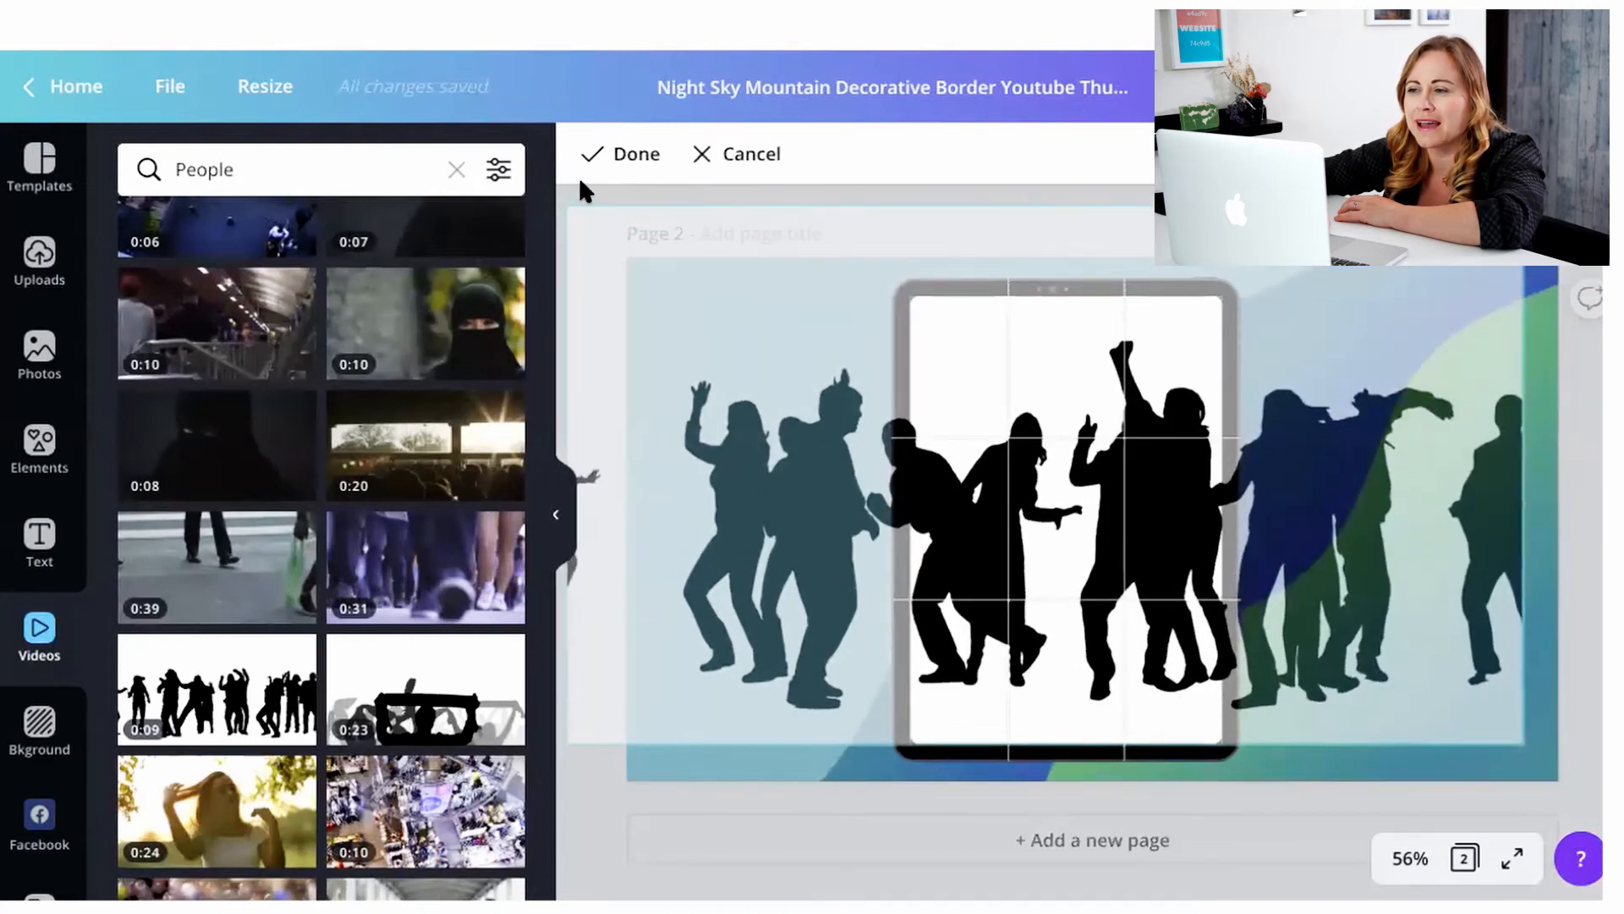
pyautogui.click(586, 784)
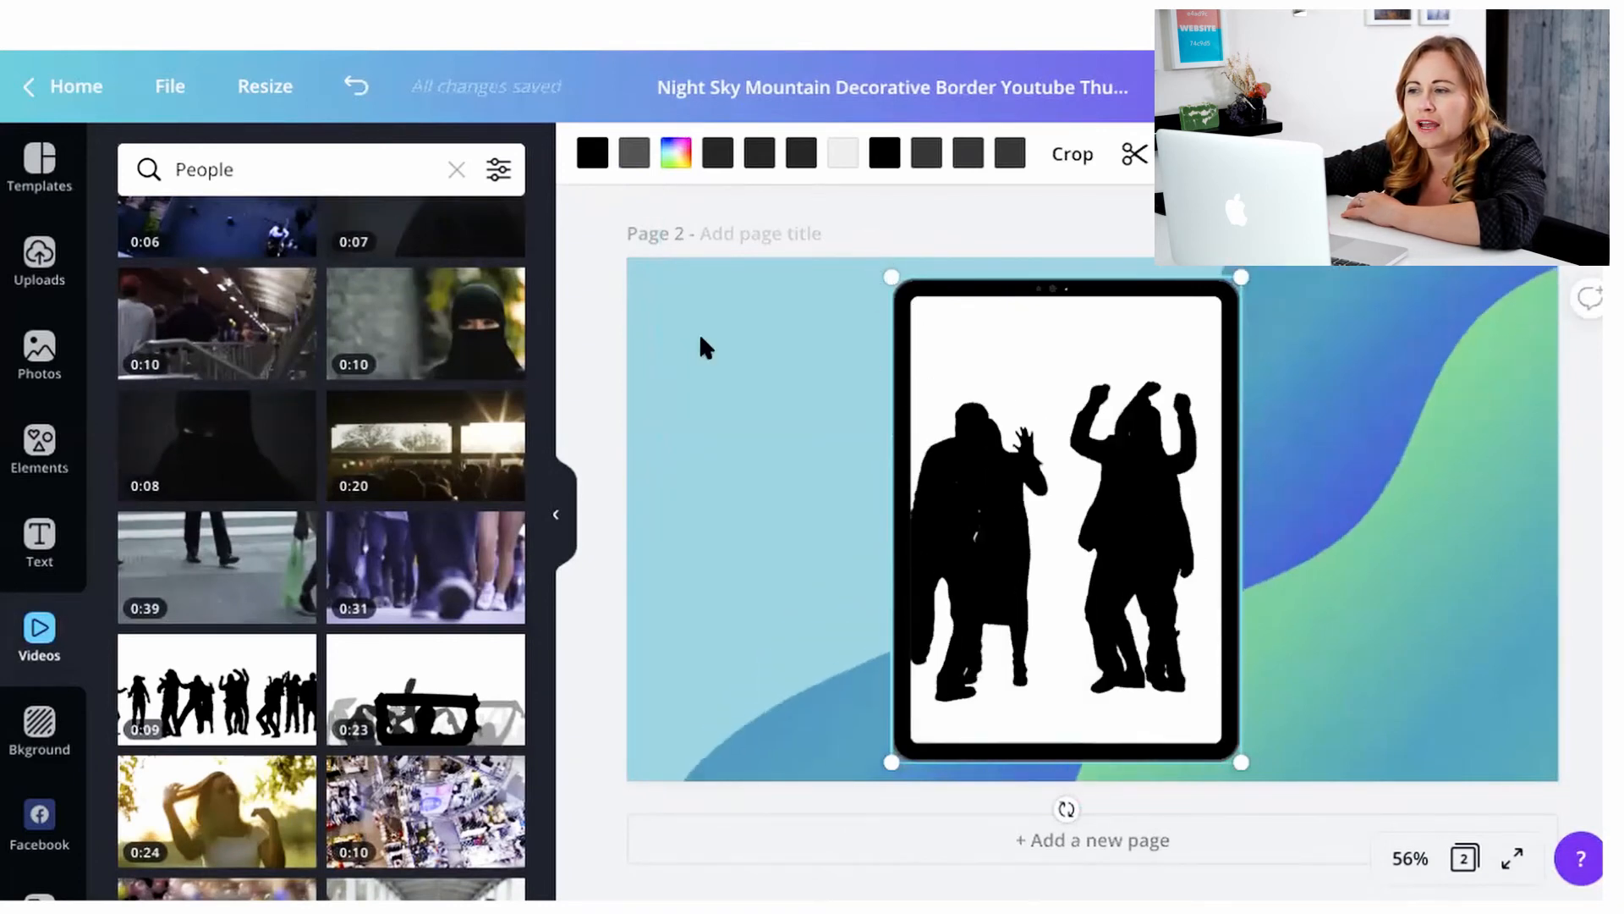
pyautogui.click(588, 399)
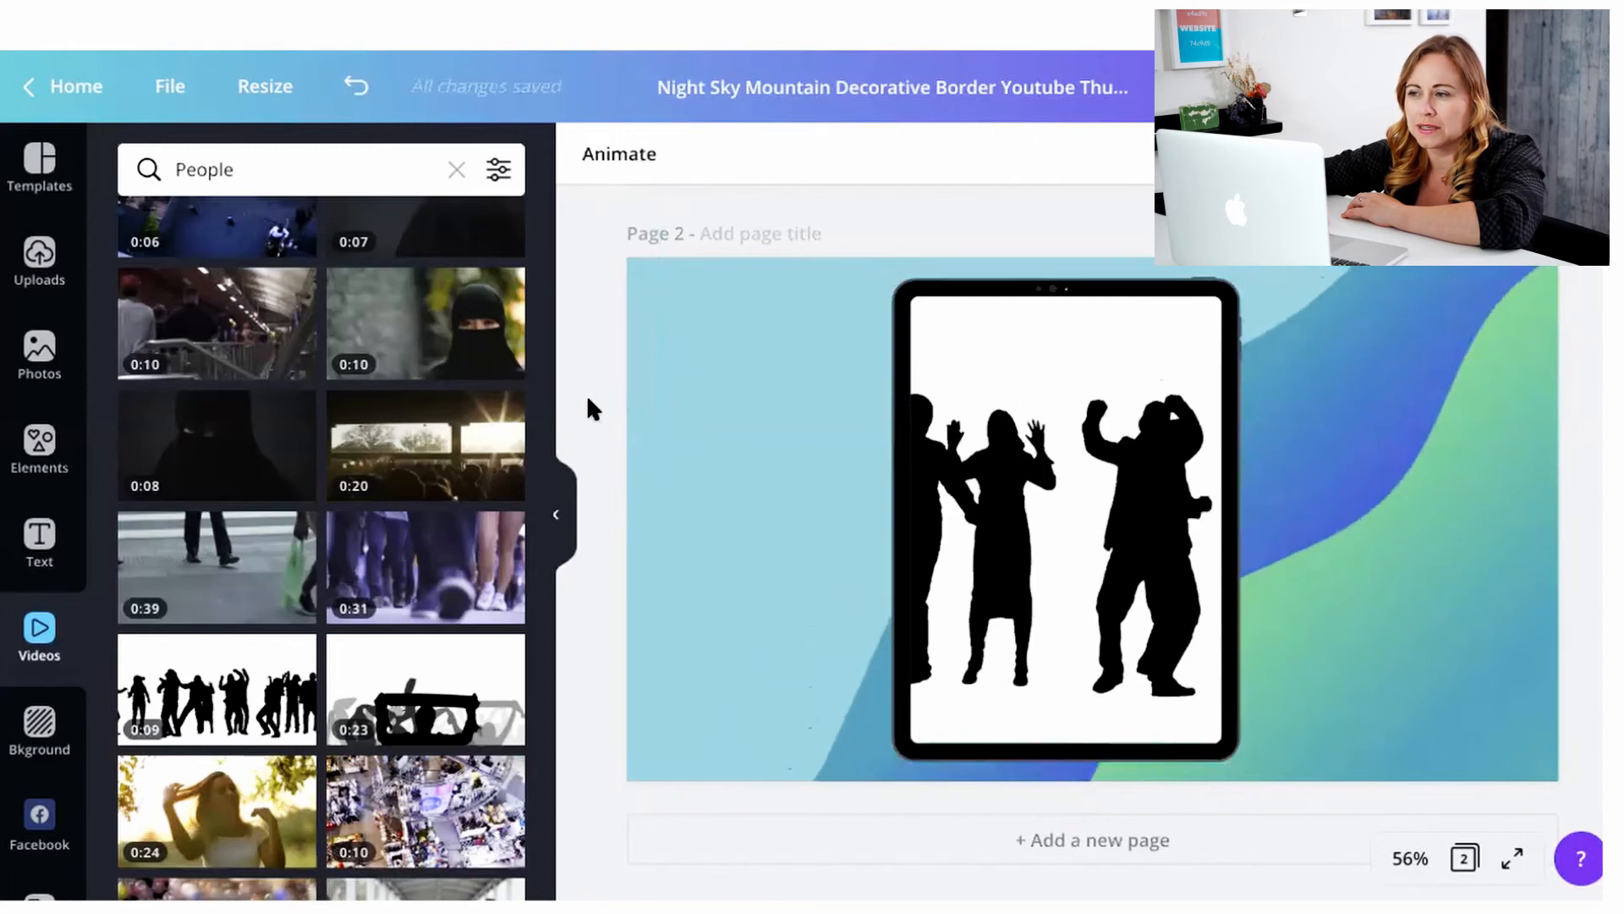
# Try the Tumble animation on page 2, and switch back to the Baseline animation
pyautogui.click(624, 155)
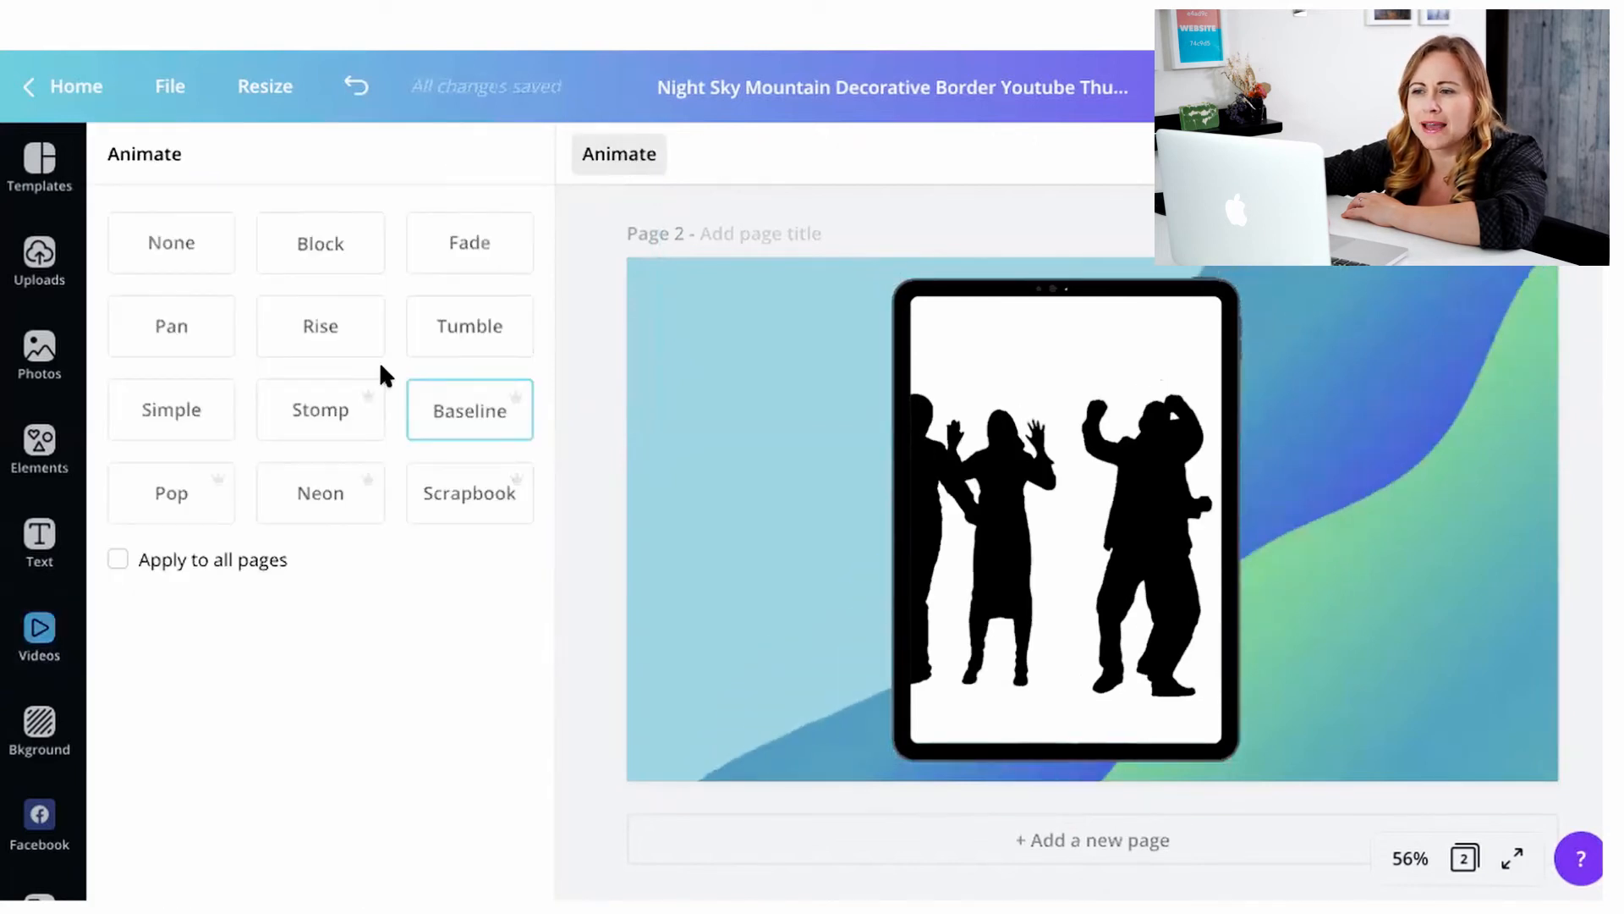
pyautogui.click(458, 337)
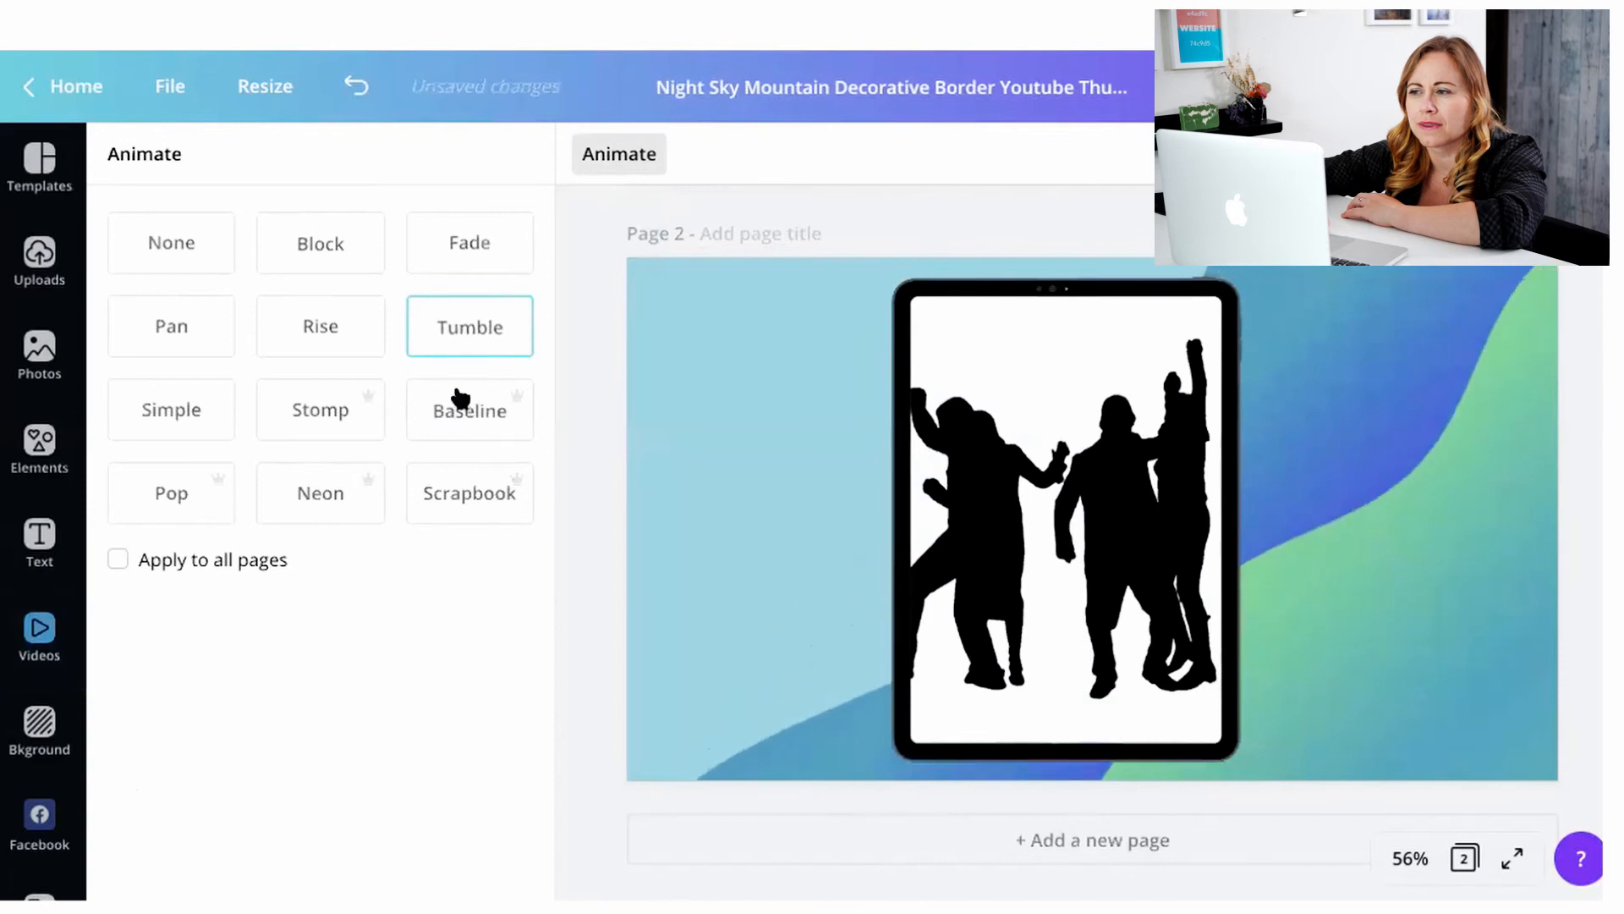
pyautogui.click(461, 397)
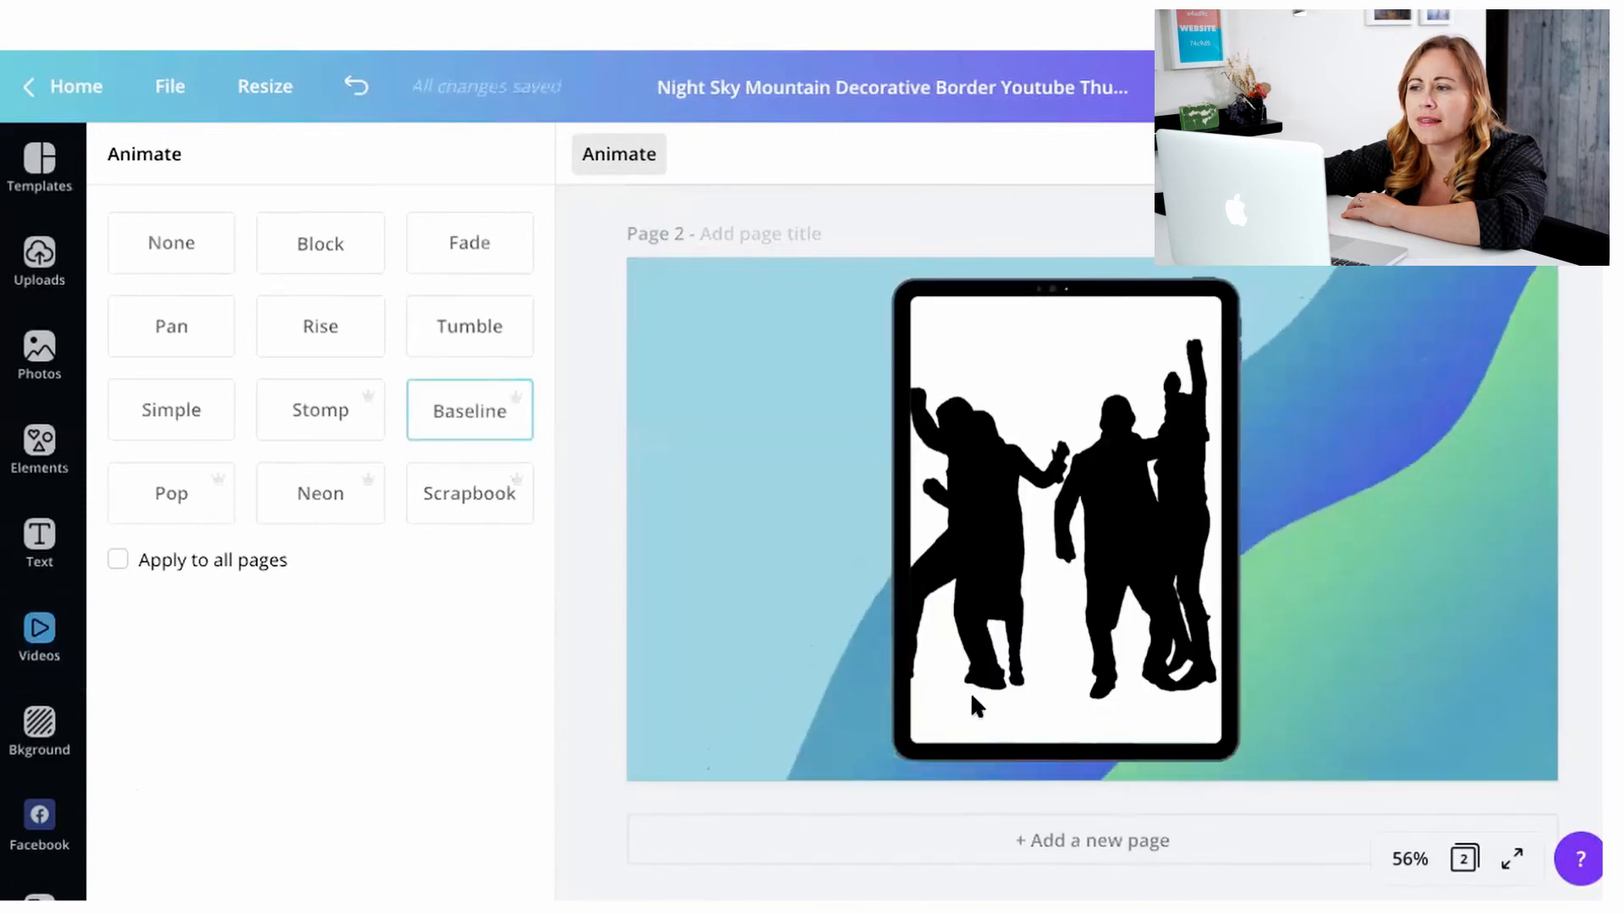
# Choose MP4 Video as the download format for the design, and open the choice of pages to include
pyautogui.scroll(6, 971, 692)
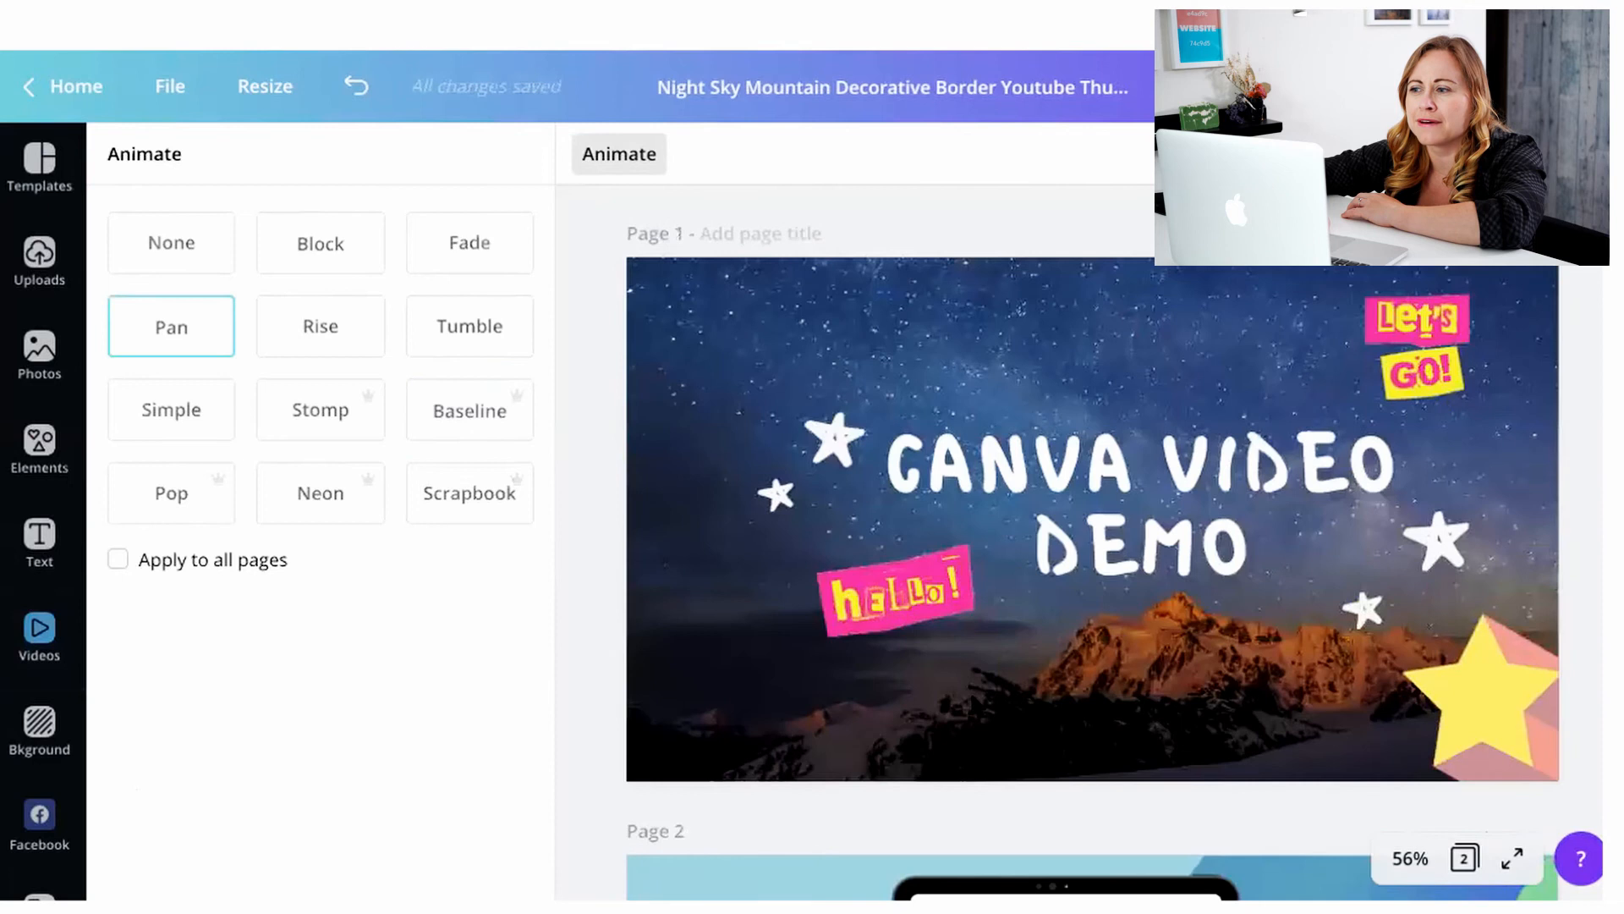
pyautogui.scroll(-5, 1092, 542)
pyautogui.scroll(1, 1092, 542)
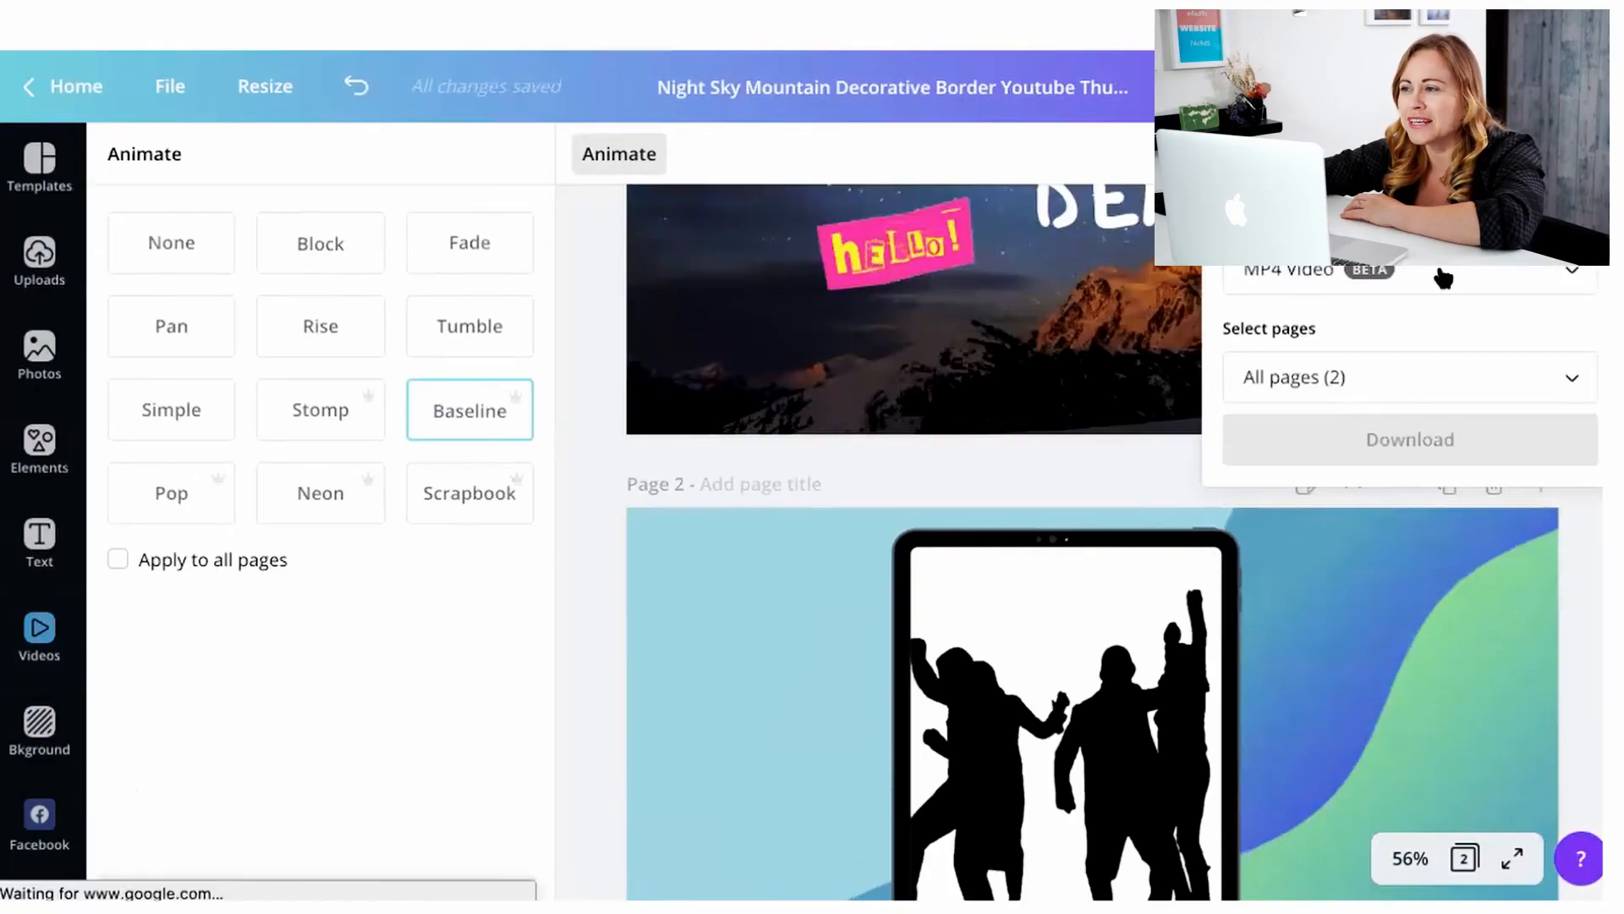
pyautogui.click(1479, 271)
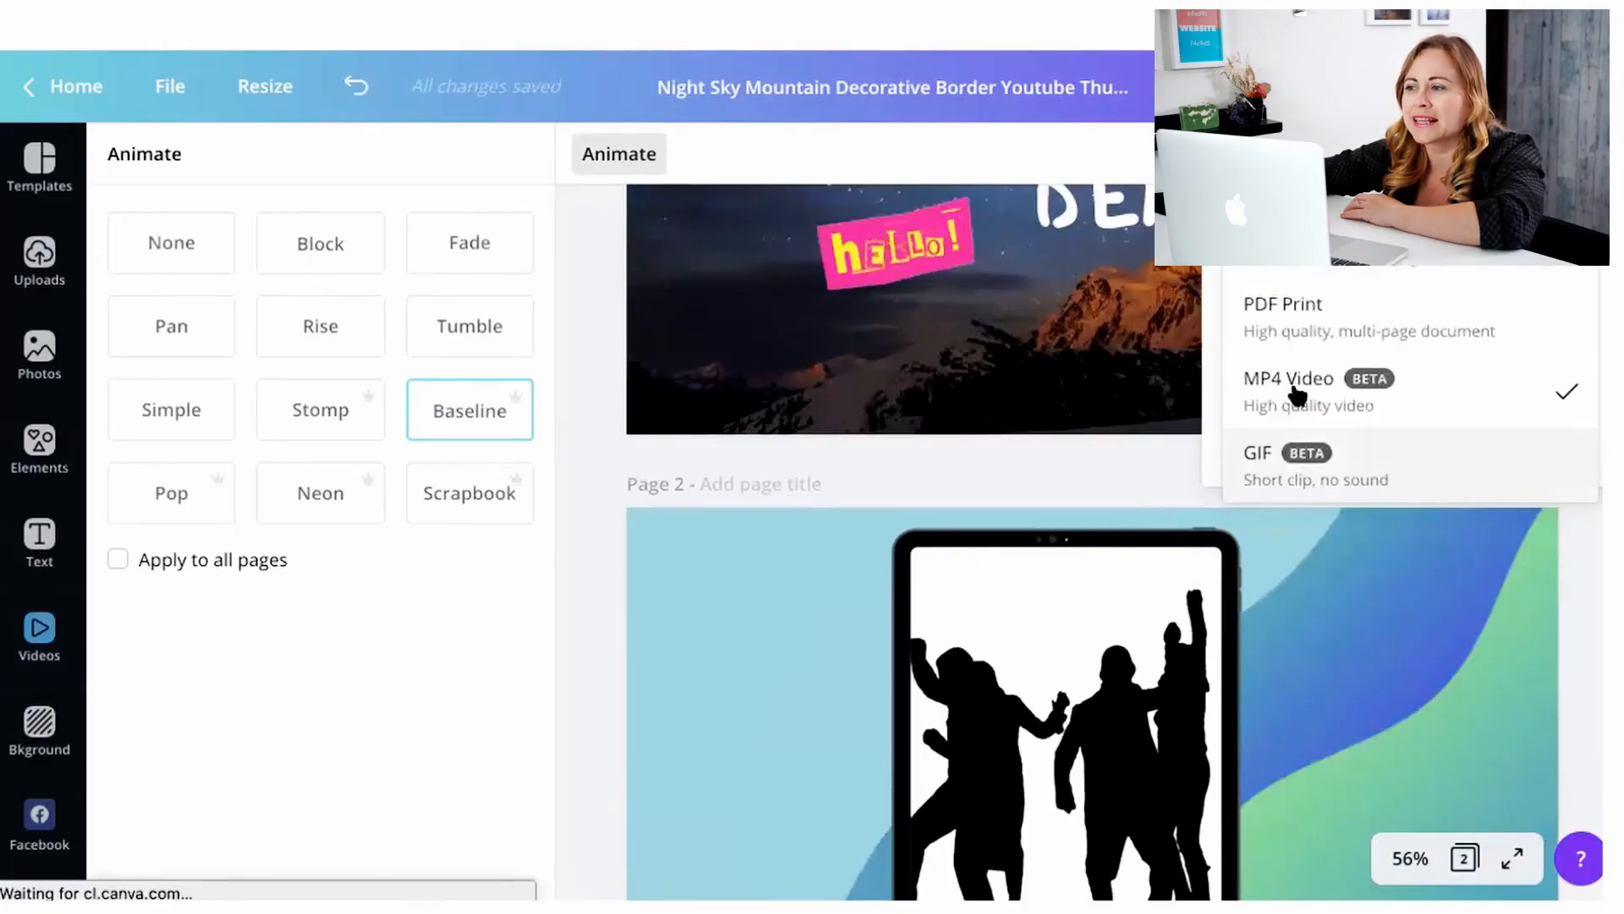
pyautogui.click(1436, 398)
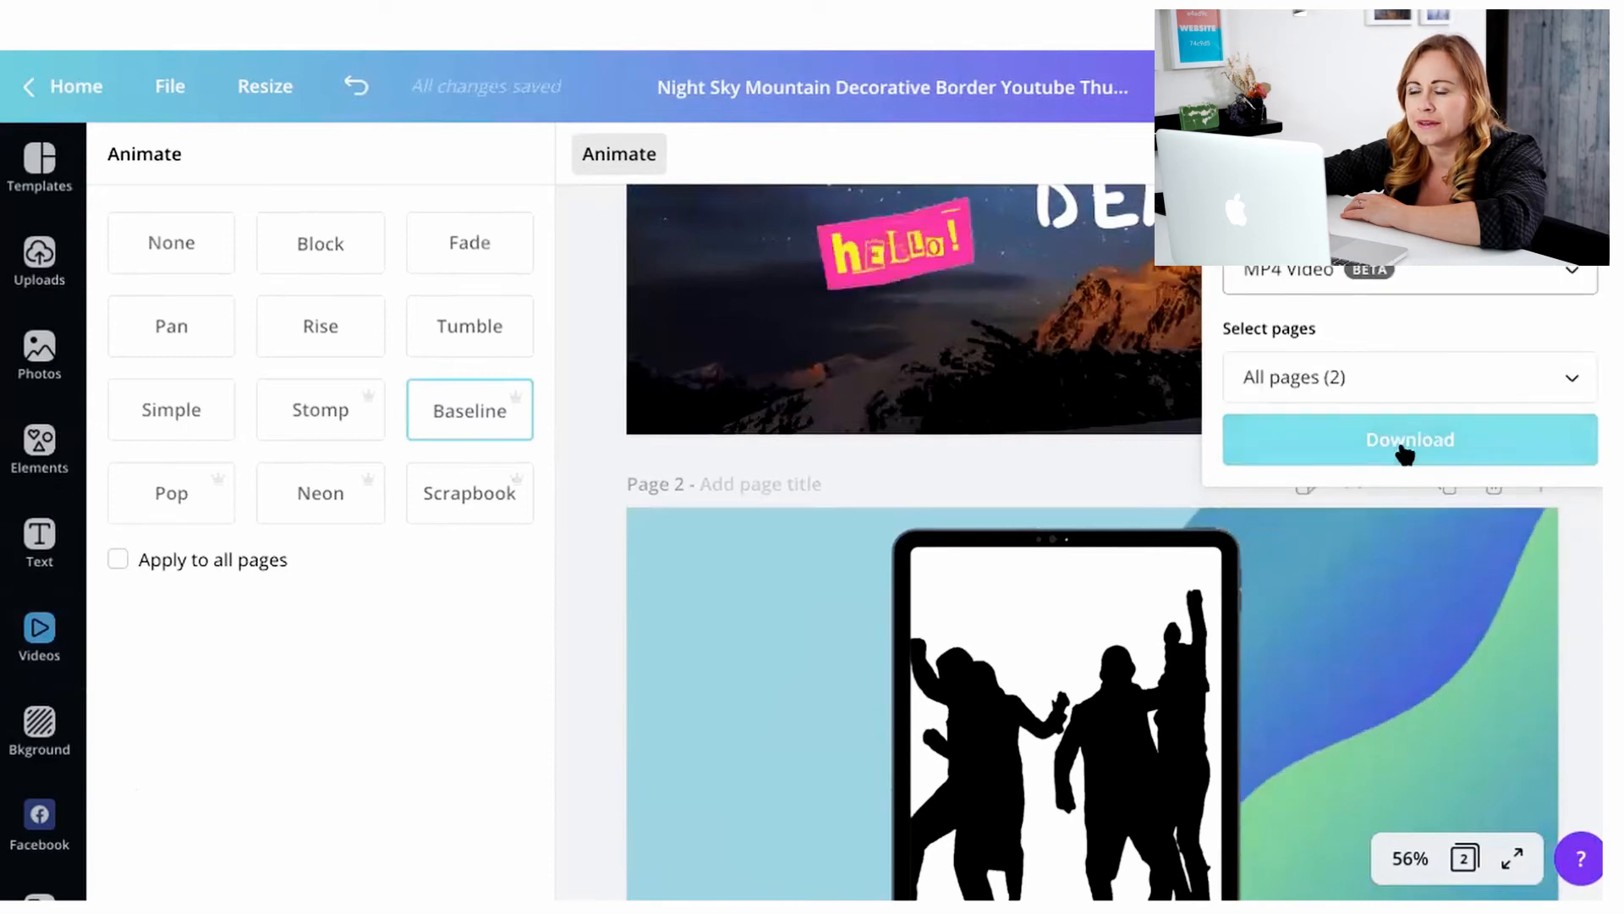
pyautogui.click(1373, 382)
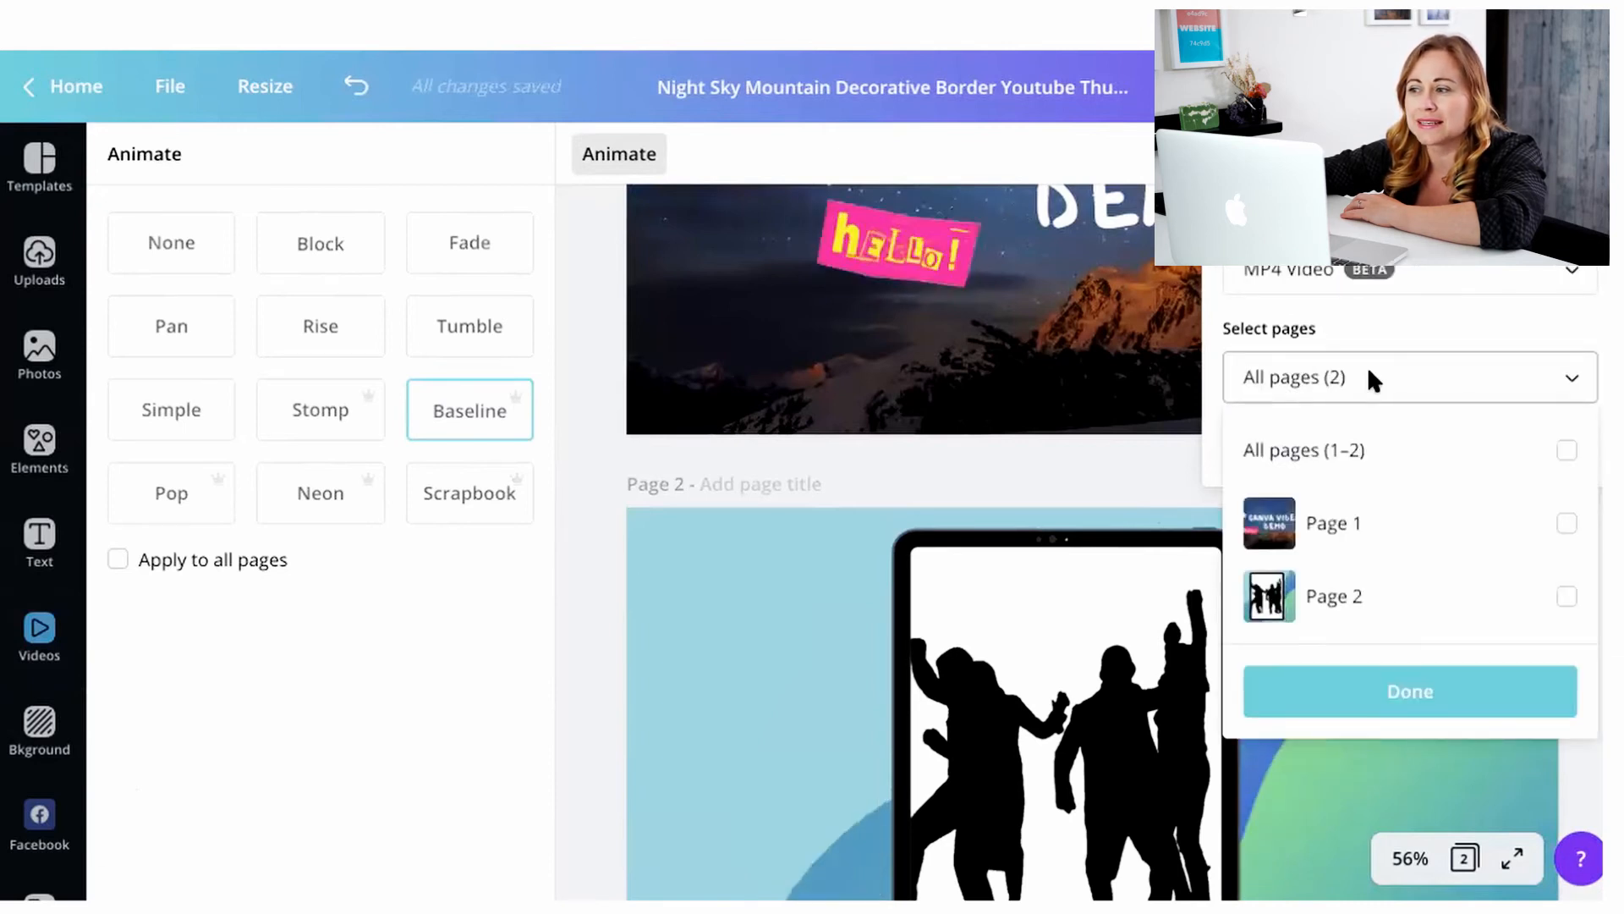